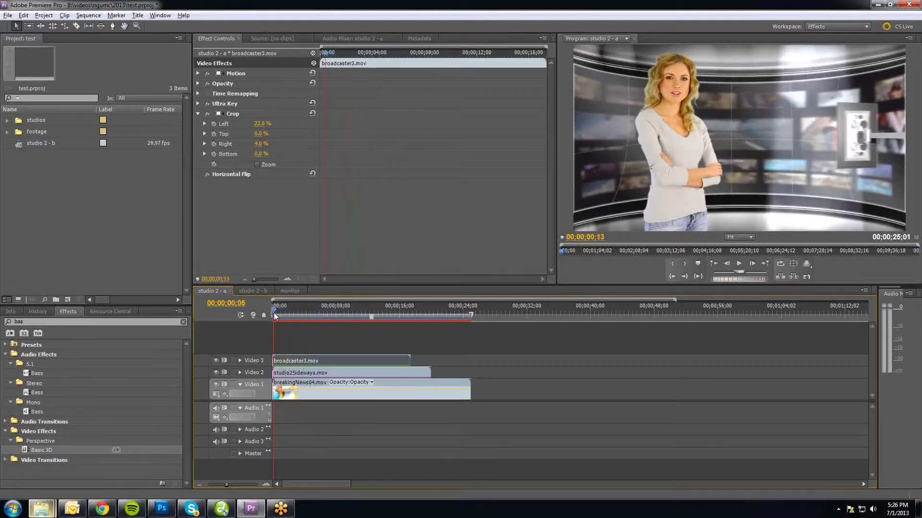
# Play back the studio 2 - a and studio 2 - b sequences to review the finished virtual studio composites
pyautogui.press('space')
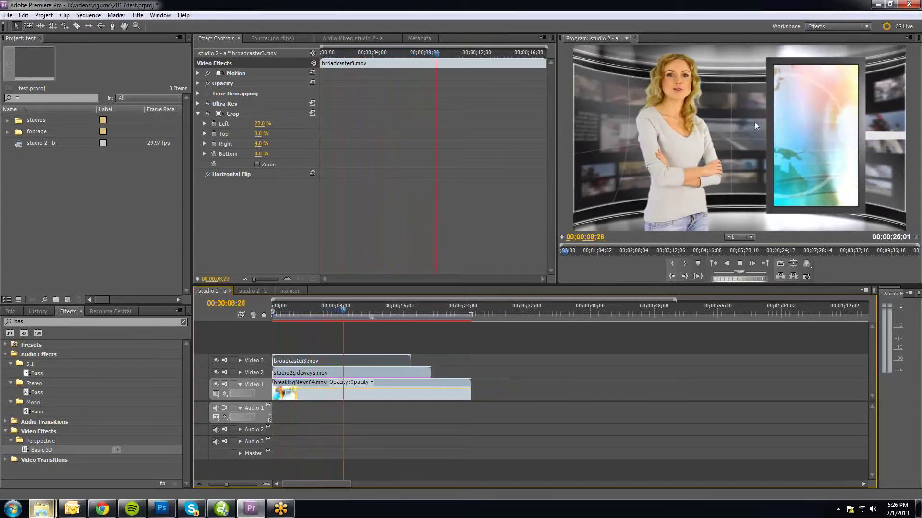
pyautogui.click(257, 291)
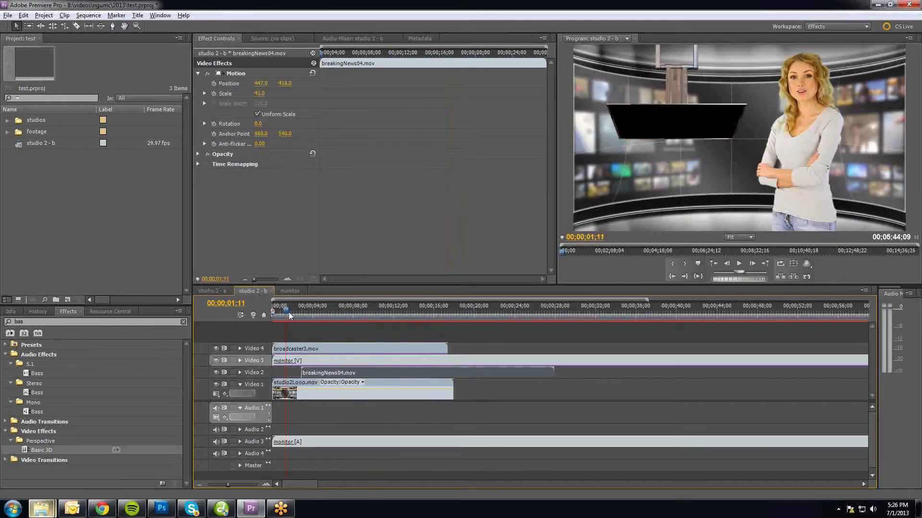
pyautogui.moveTo(290, 315); pyautogui.dragTo(272, 316)
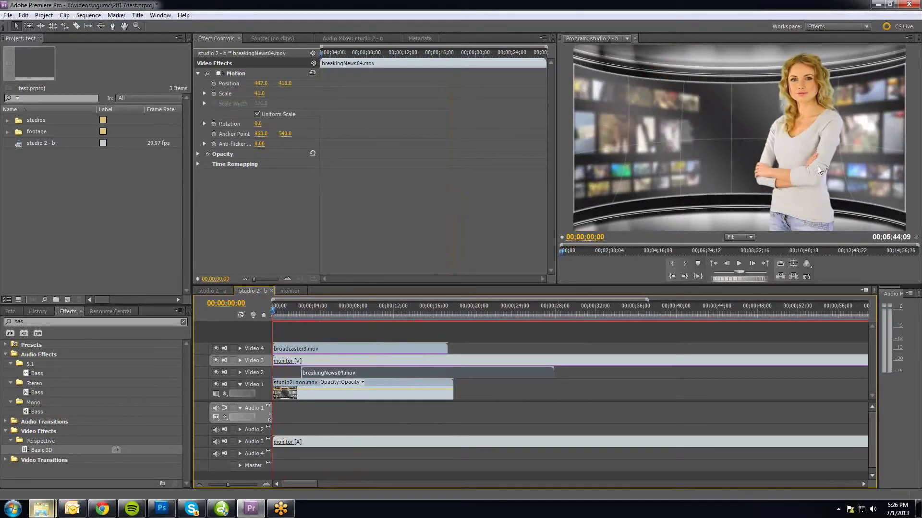
pyautogui.press('space')
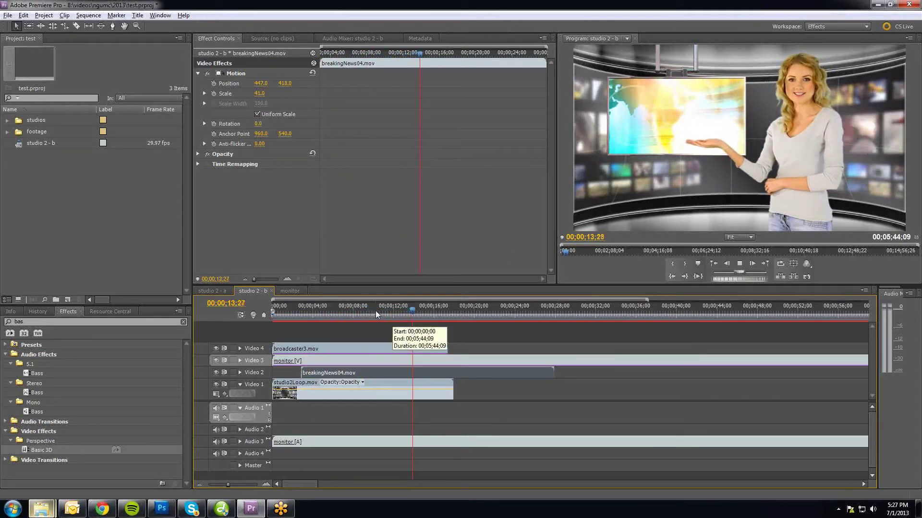
pyautogui.moveTo(376, 312); pyautogui.dragTo(274, 312)
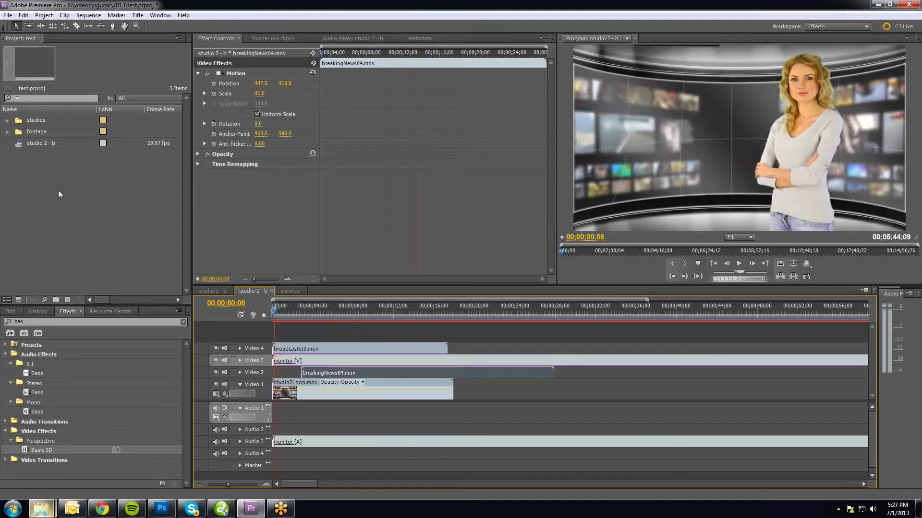
# Delete the studios bin, the footage bin and the studio 2 - b sequence from the project
pyautogui.click(8, 133)
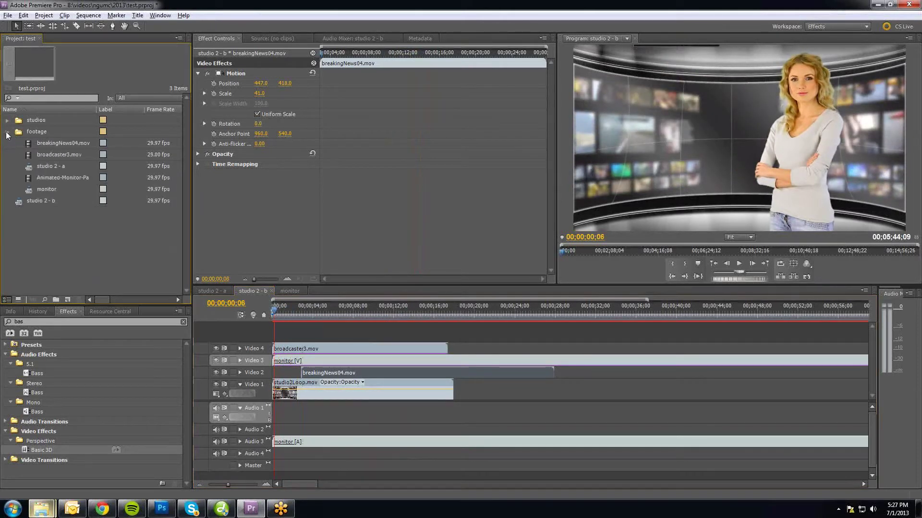
pyautogui.click(7, 134)
pyautogui.click(33, 131)
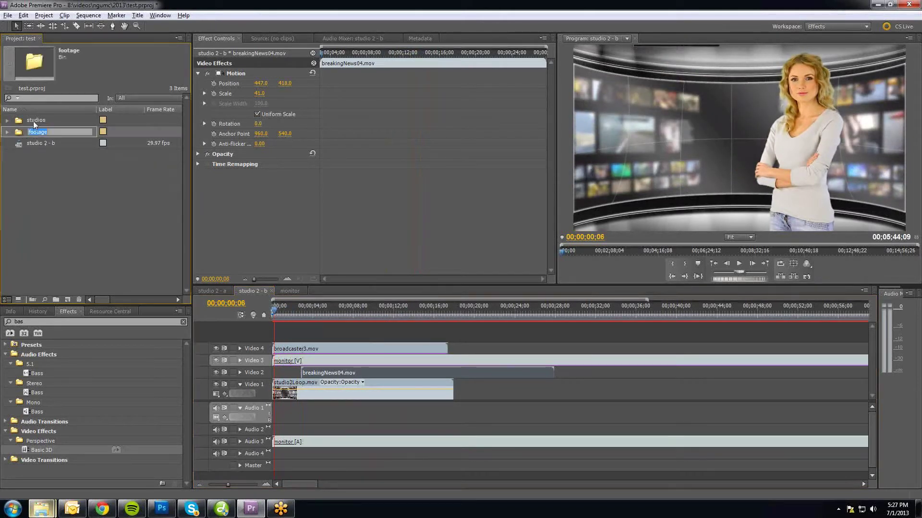
pyautogui.click(26, 147)
pyautogui.moveTo(39, 178); pyautogui.dragTo(29, 117)
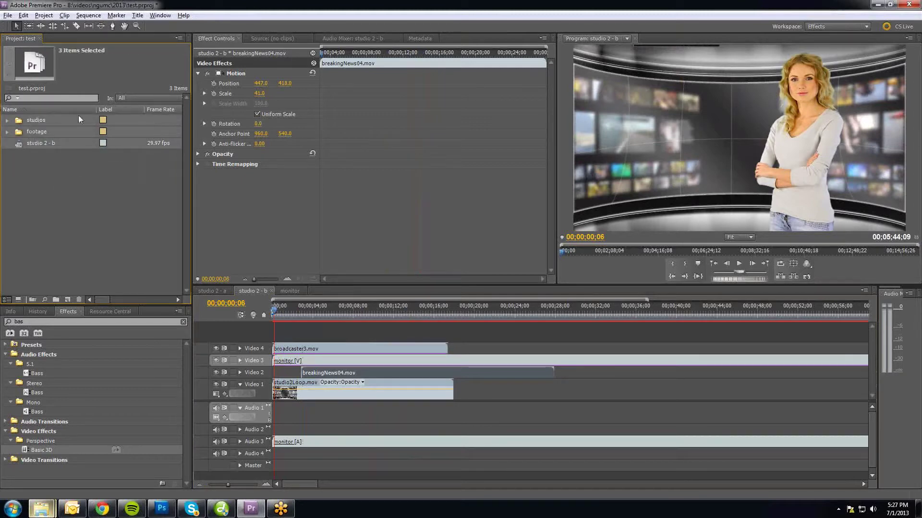
pyautogui.click(78, 298)
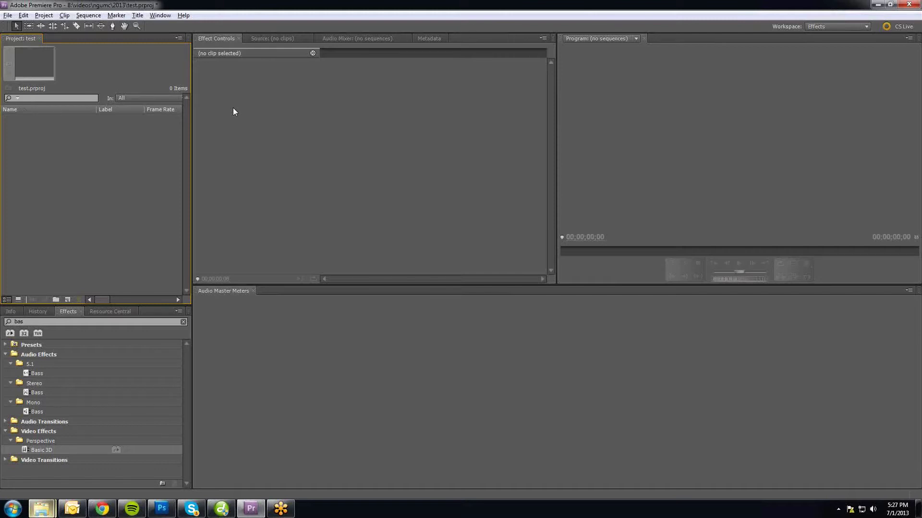
# Select all the studio clips in the Virtual Studio 02 folder in Windows Explorer and return to Premiere Pro
pyautogui.moveTo(921, 95); pyautogui.dragTo(554, 105)
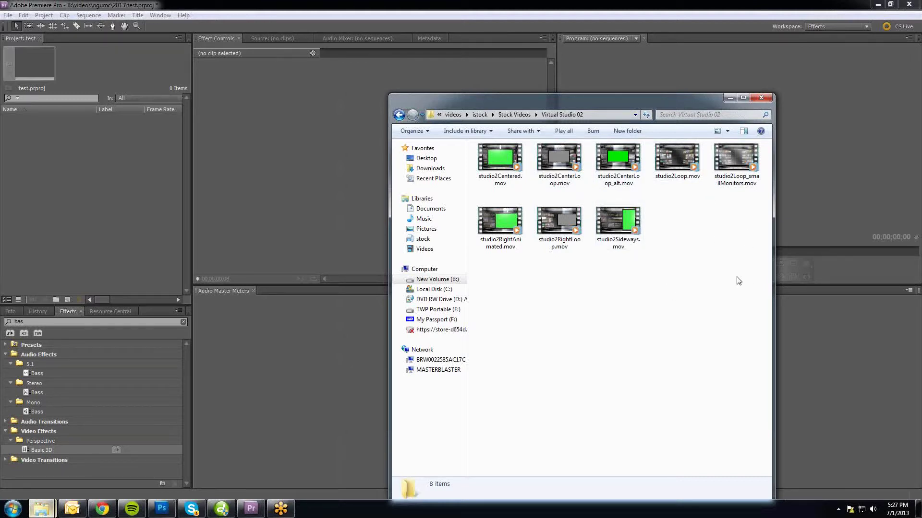
pyautogui.moveTo(736, 273); pyautogui.dragTo(497, 158)
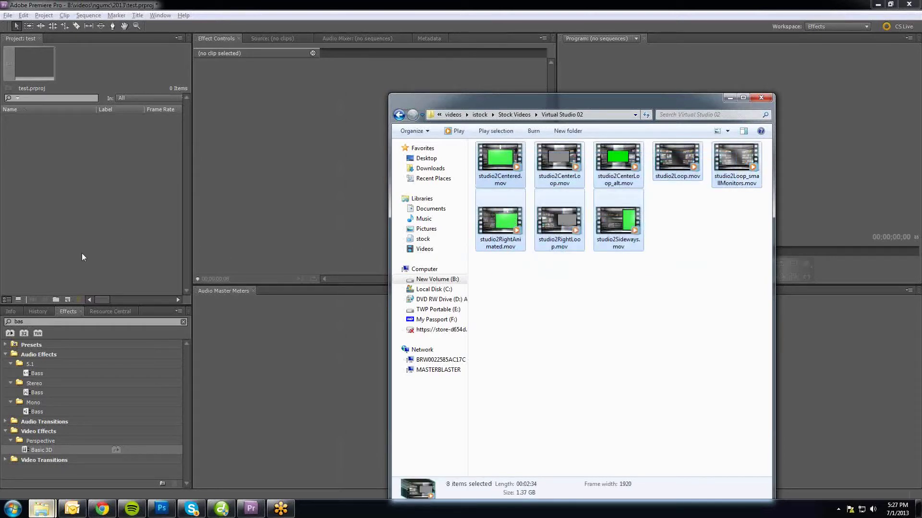
pyautogui.click(54, 214)
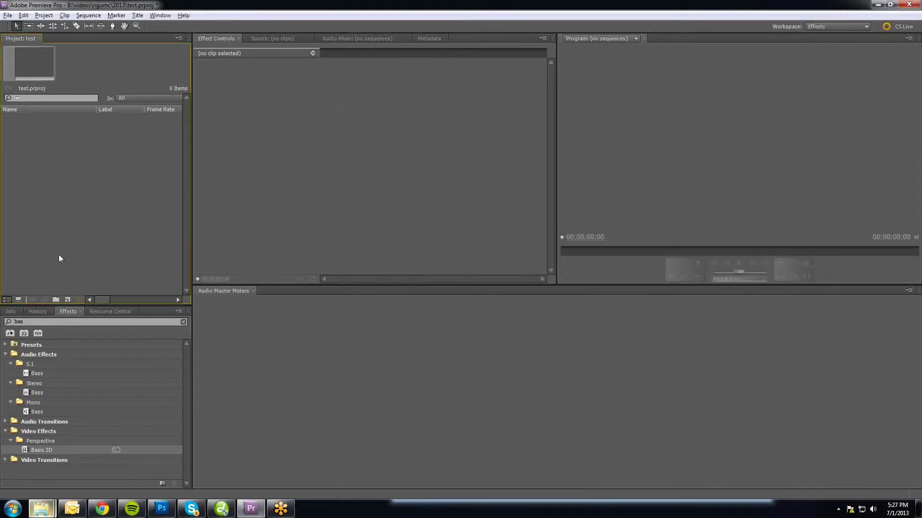
# Create a bin named "studio" in the project
pyautogui.click(56, 299)
pyautogui.write('s')
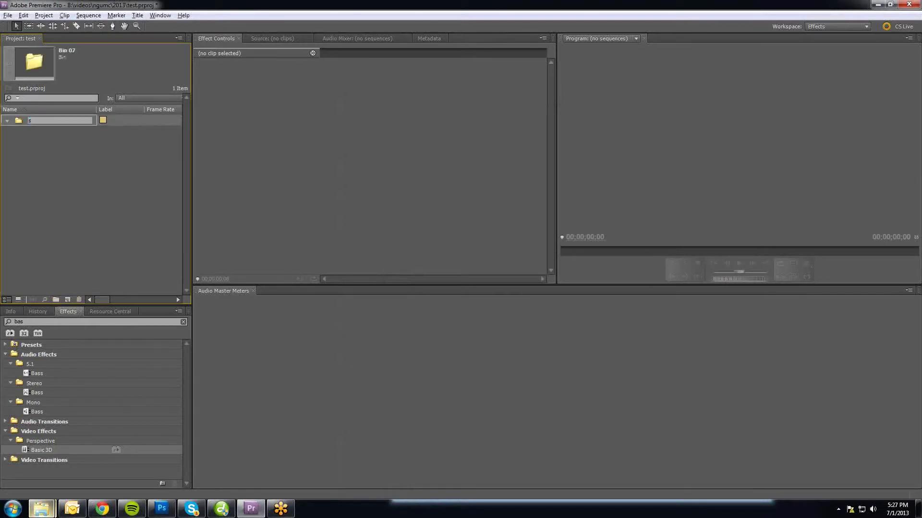
pyautogui.write('tudio')
pyautogui.press('Return')
# Import the selected Virtual Studio 02 clips from Windows Explorer into the studio bin and collapse the bin
pyautogui.hotkey('alt', 'Tab')
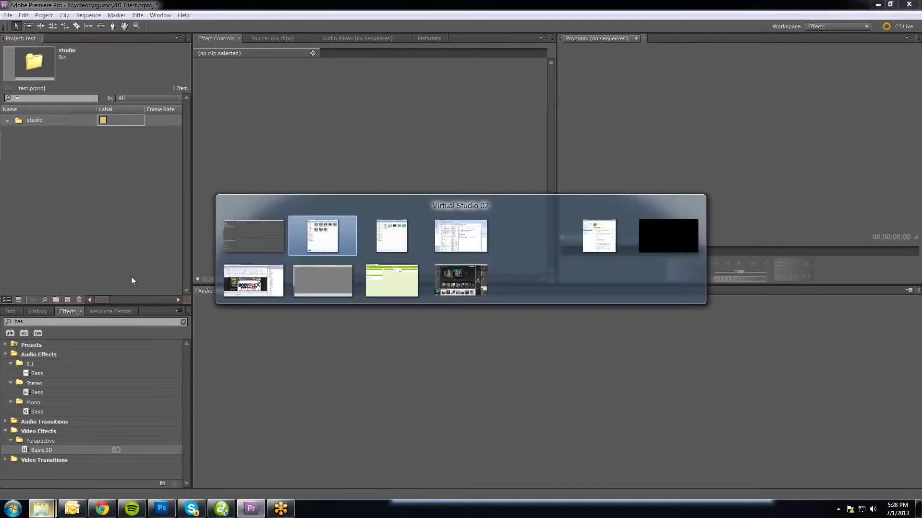
pyautogui.moveTo(724, 290); pyautogui.dragTo(39, 124)
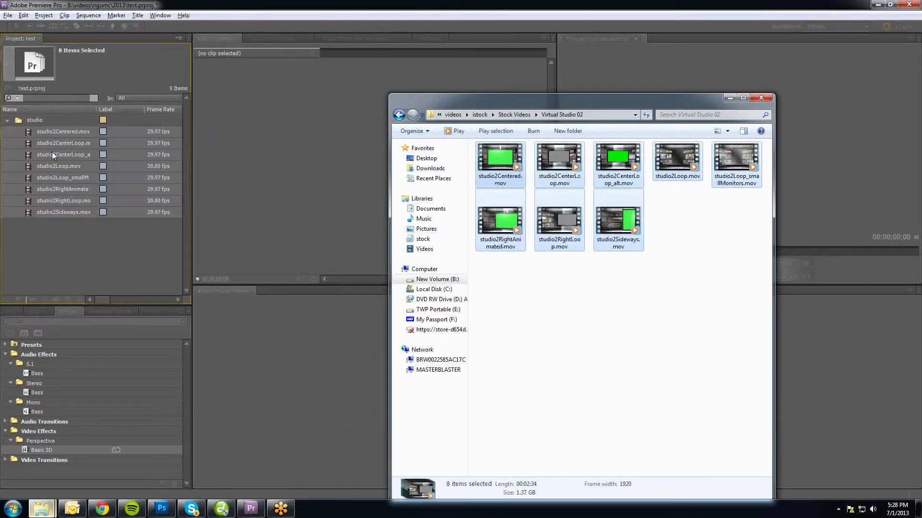
pyautogui.click(10, 123)
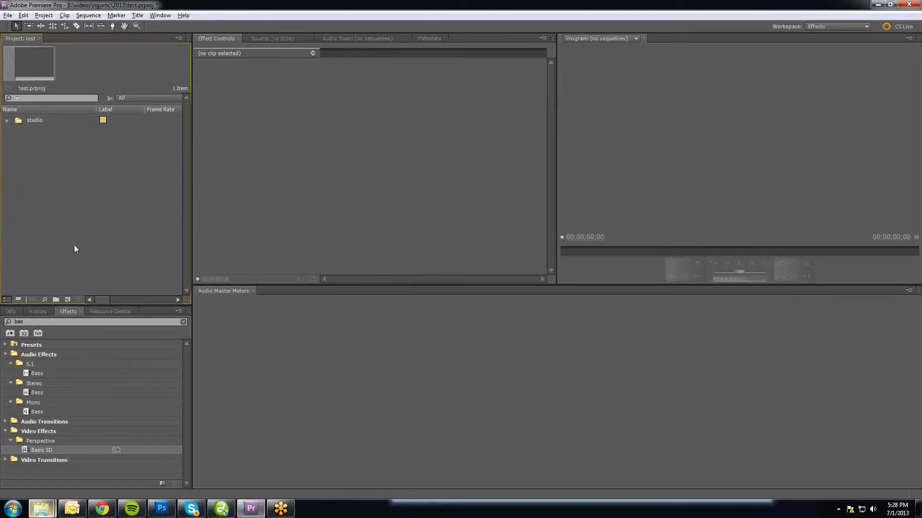
# Create a second bin named "footage" in the project
pyautogui.click(56, 299)
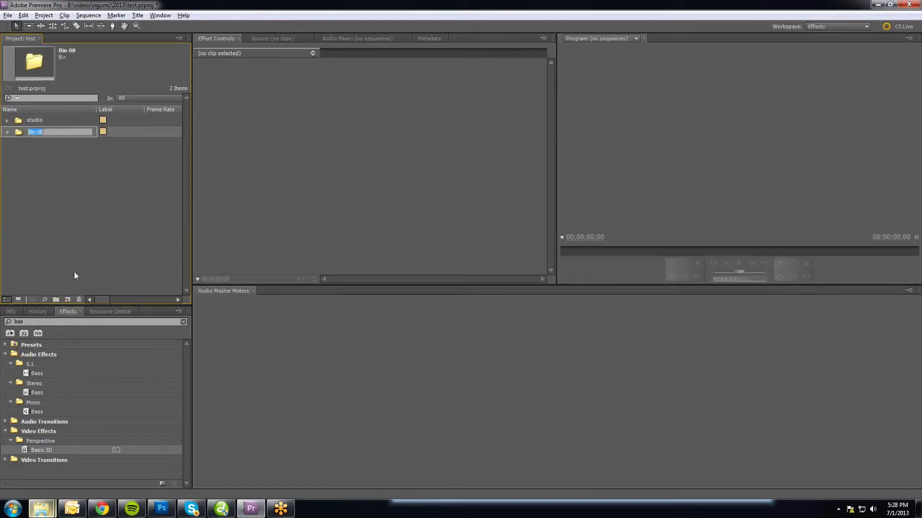
pyautogui.write('footage')
pyautogui.press('Return')
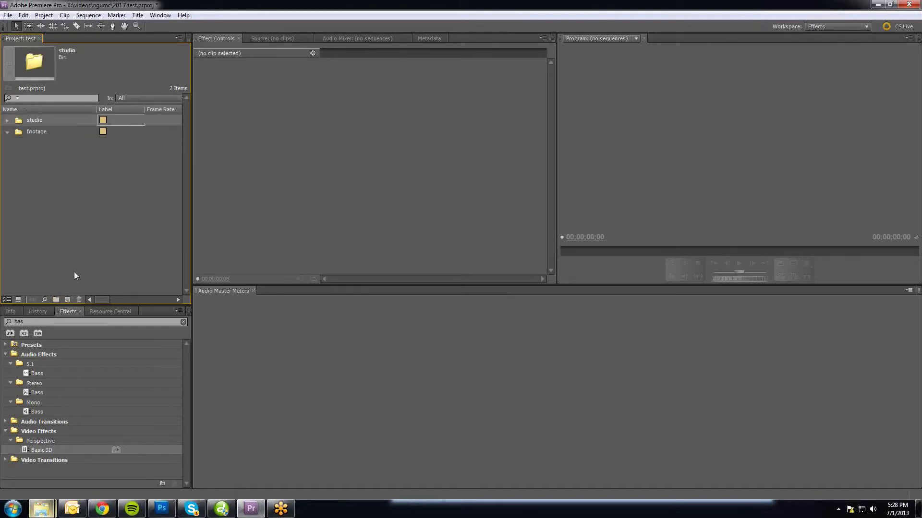
# Import Animated-Monitor-Pack-alpha.mov, breakingNews04.mov and broadcaster3.mov from the studio 2 tutorials folder into the footage bin
pyautogui.moveTo(921, 111); pyautogui.dragTo(379, 123)
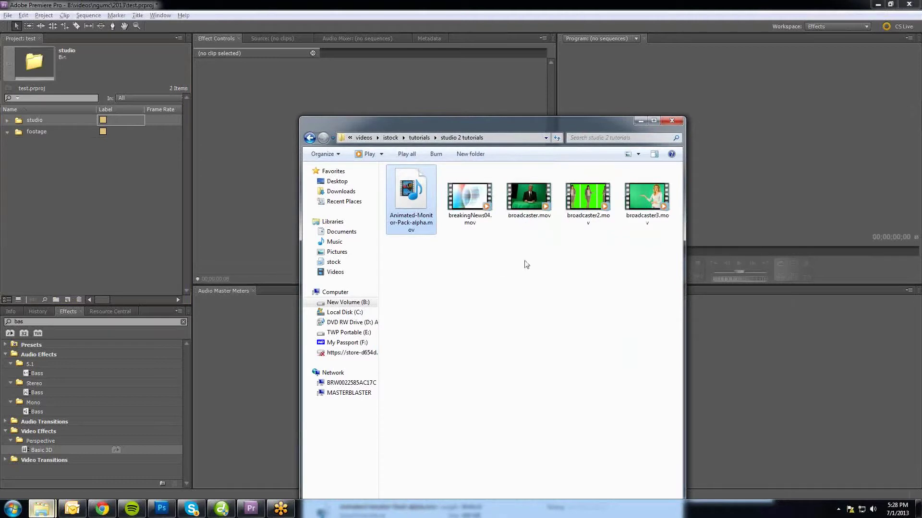
pyautogui.click(649, 218)
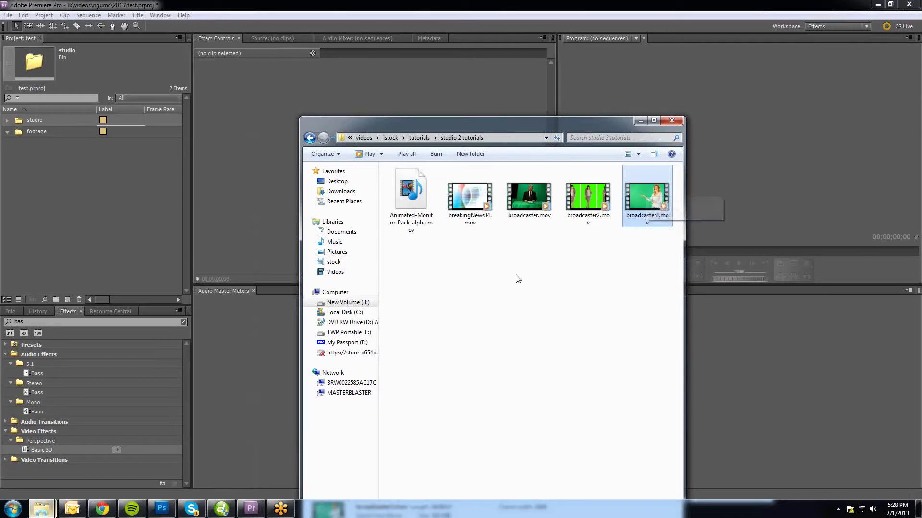
pyautogui.click(470, 220)
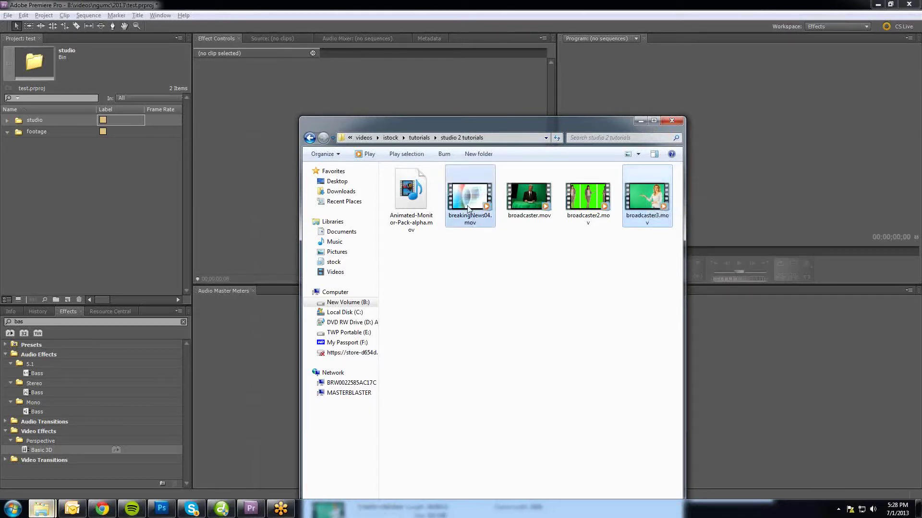
pyautogui.keyDown('ctrl'); pyautogui.click(397, 201); pyautogui.keyUp('ctrl')
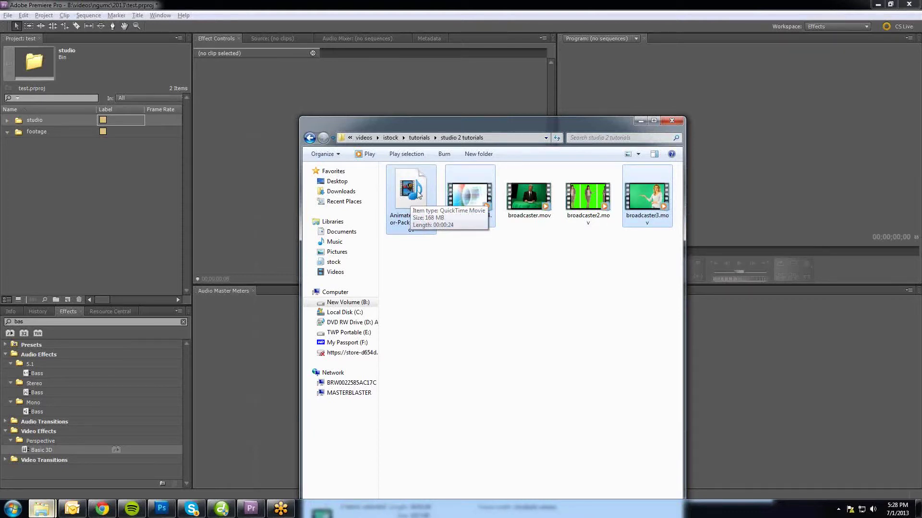
pyautogui.moveTo(414, 194); pyautogui.dragTo(33, 133)
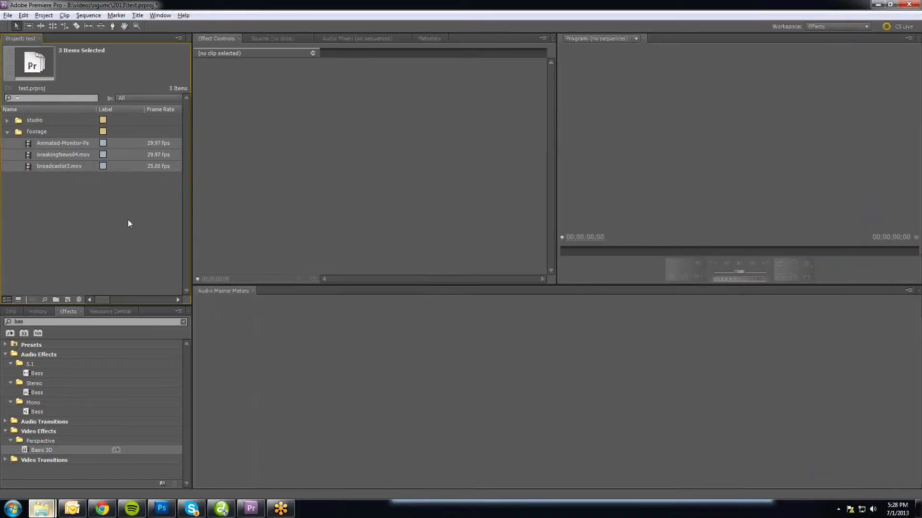
pyautogui.click(128, 220)
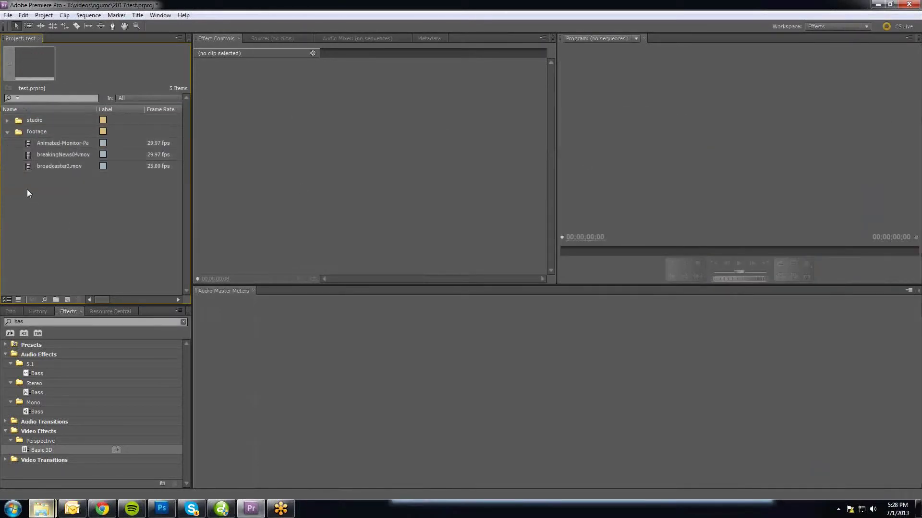
# Create a new sequence named "studio 2 - a" with the HDV 1080p30 preset
pyautogui.click(67, 300)
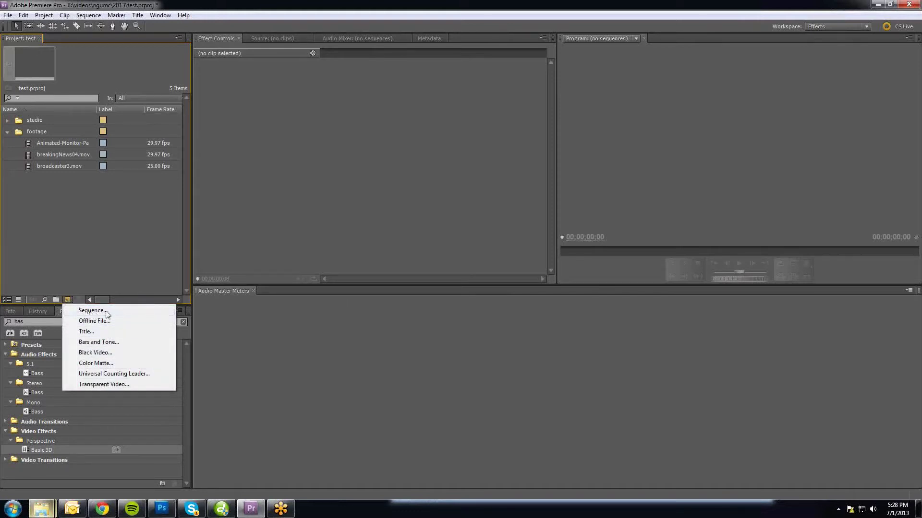
pyautogui.click(92, 311)
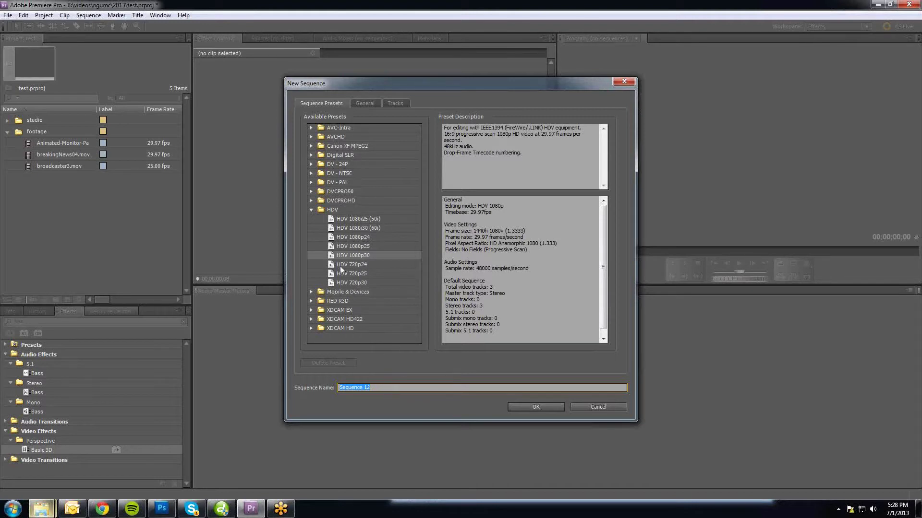
pyautogui.click(367, 388)
pyautogui.moveTo(378, 387); pyautogui.dragTo(298, 384)
pyautogui.write('studio 2 - a')
pyautogui.press('Return')
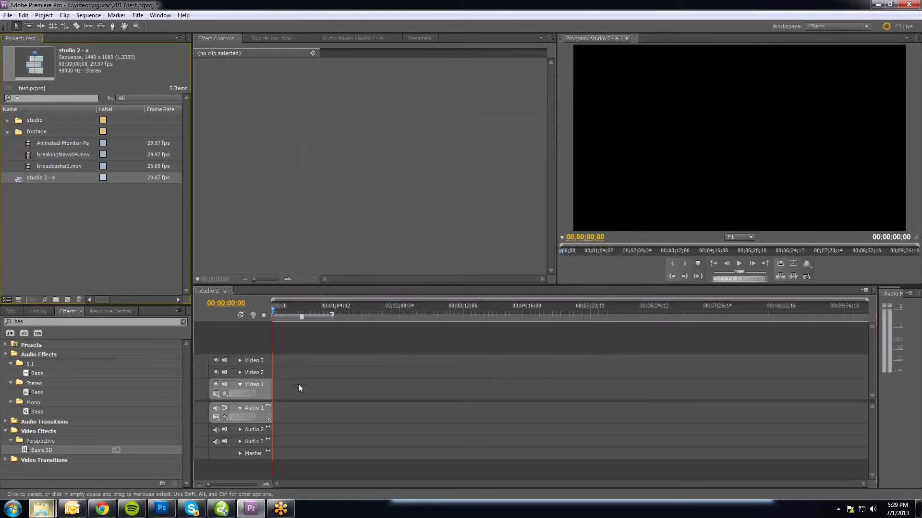
pyautogui.click(297, 316)
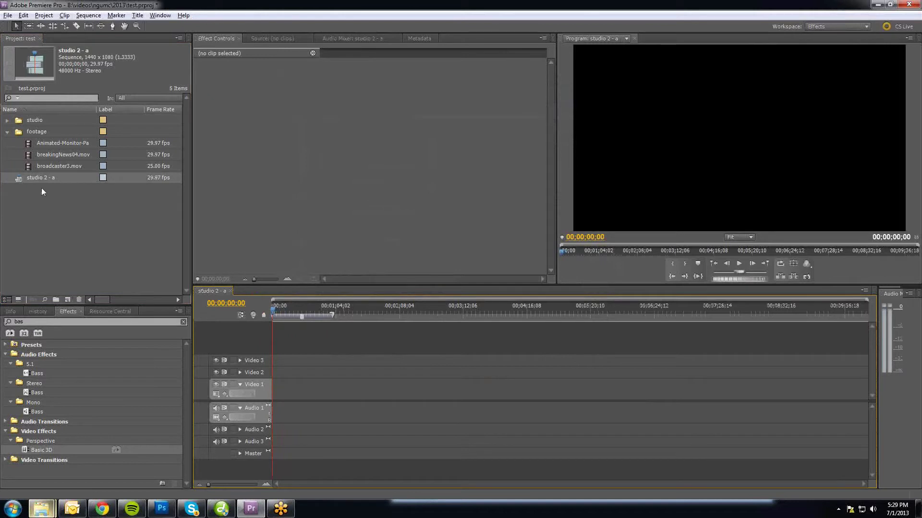
# Look through the clips in the studio bin by their preview thumbnails to compare the available studio backgrounds
pyautogui.click(7, 134)
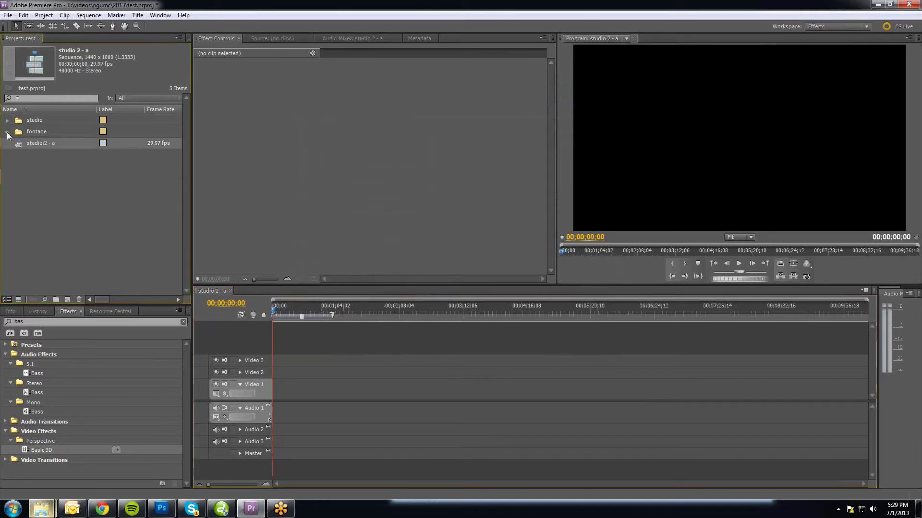
pyautogui.click(7, 121)
pyautogui.click(28, 133)
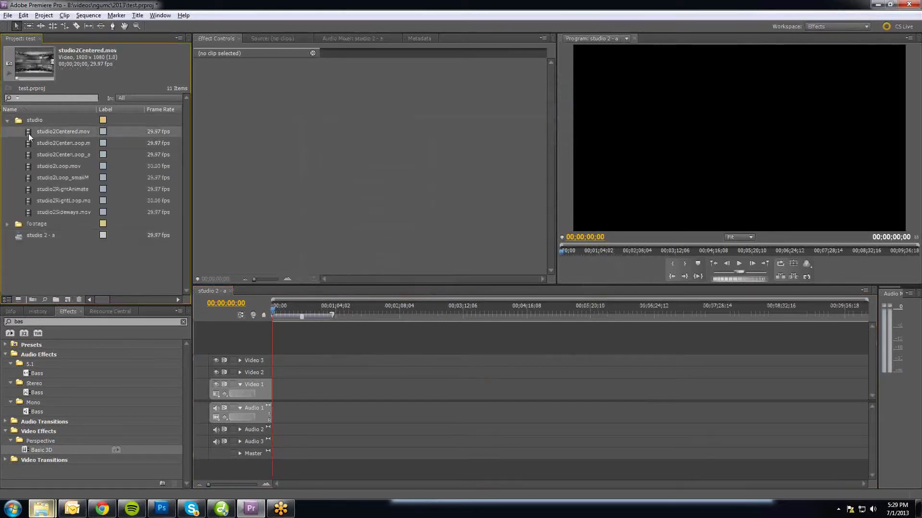
pyautogui.click(28, 142)
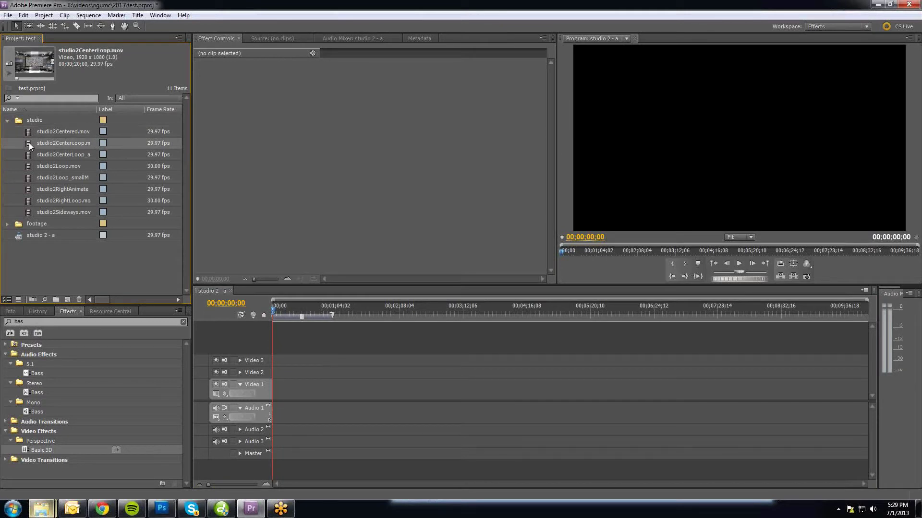
pyautogui.click(29, 154)
pyautogui.click(28, 166)
pyautogui.click(29, 179)
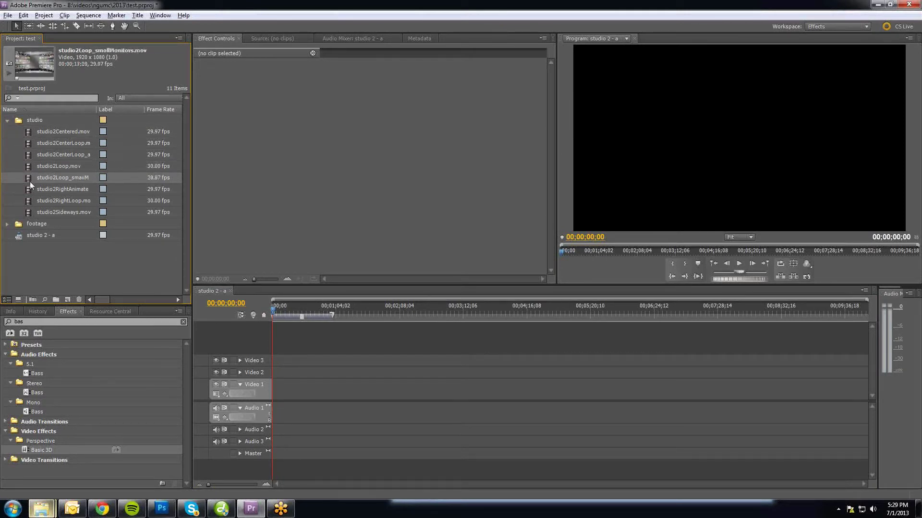
pyautogui.click(32, 189)
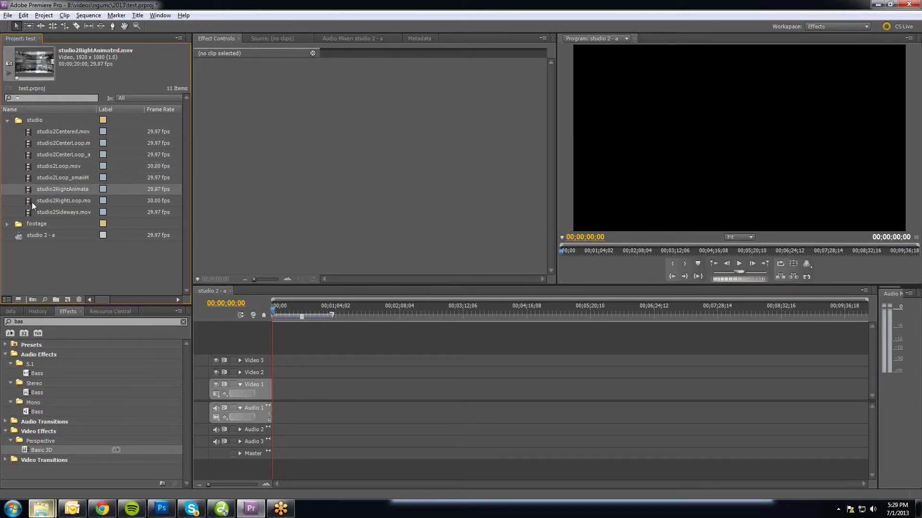
pyautogui.click(31, 202)
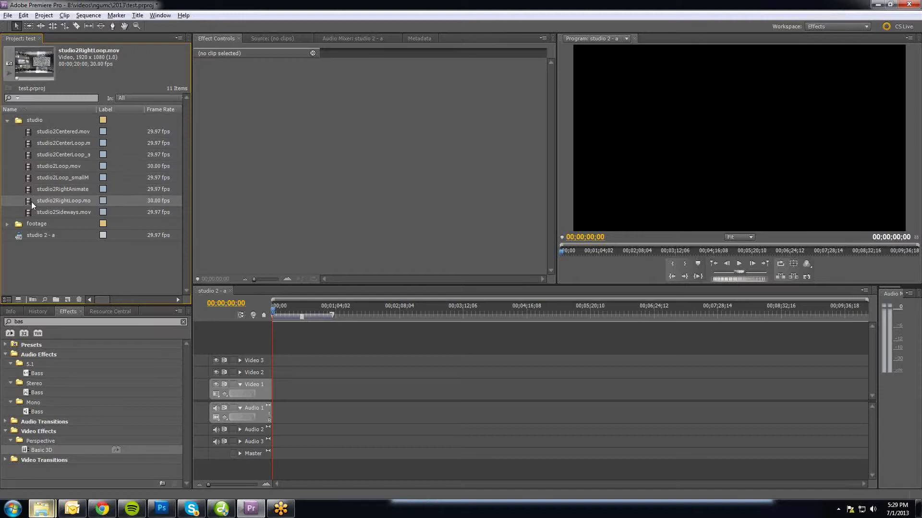
pyautogui.click(30, 189)
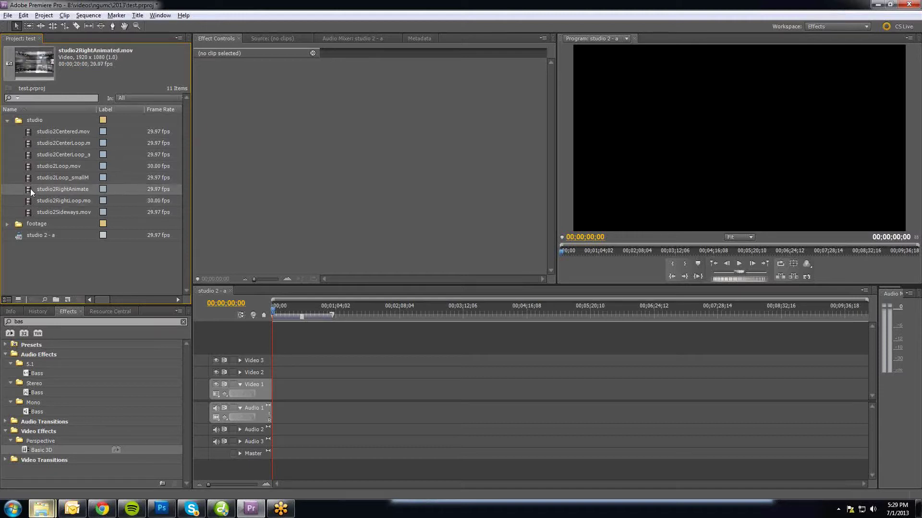
pyautogui.click(46, 211)
# Place studio2Sideways.mov at the start of the Video 2 track and rename that track "studio"
pyautogui.click(25, 213)
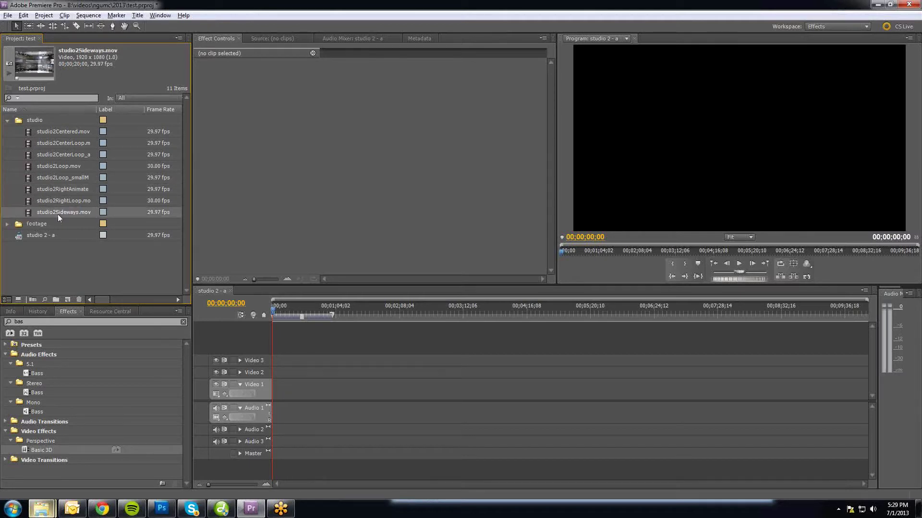
pyautogui.moveTo(61, 218); pyautogui.dragTo(264, 373)
pyautogui.rightClick(256, 373)
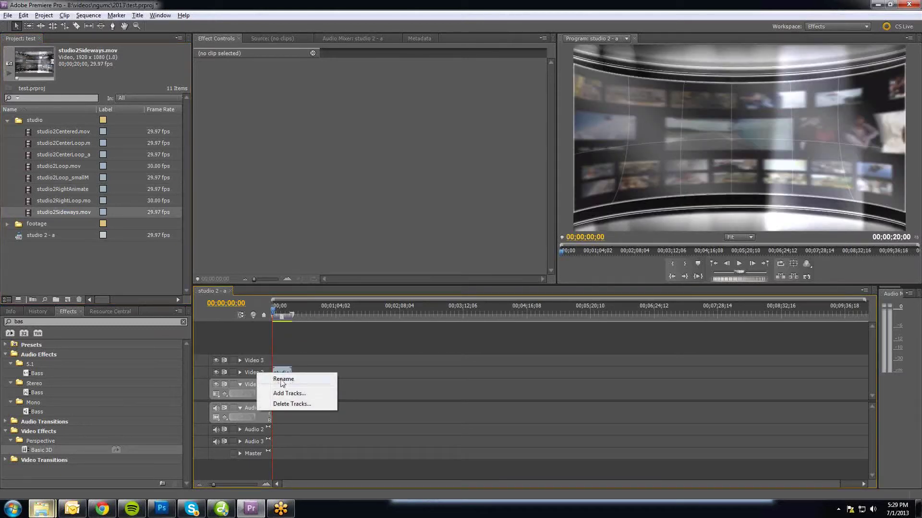
pyautogui.click(291, 381)
pyautogui.write('studio')
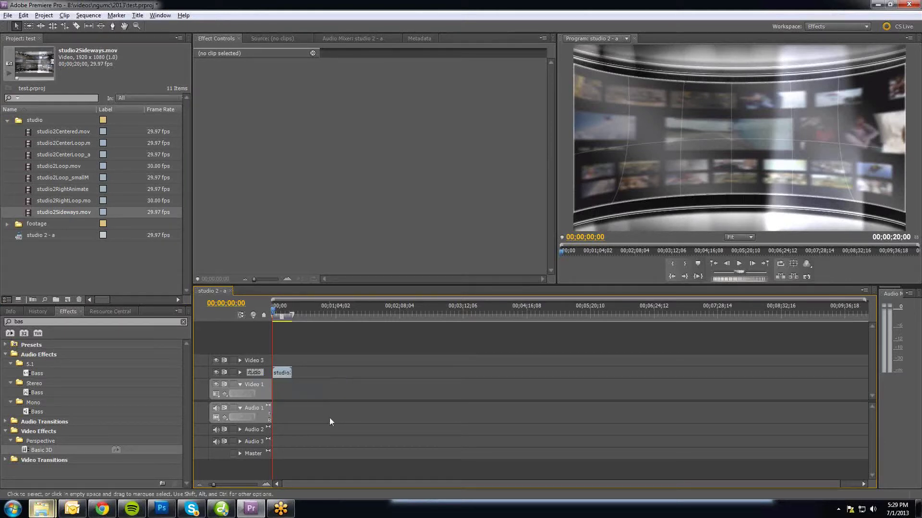
pyautogui.press('Return')
# Scrub through the studio background clip, then place broadcaster3.mov from the footage bin at the start of the Video 3 track
pyautogui.press('=')
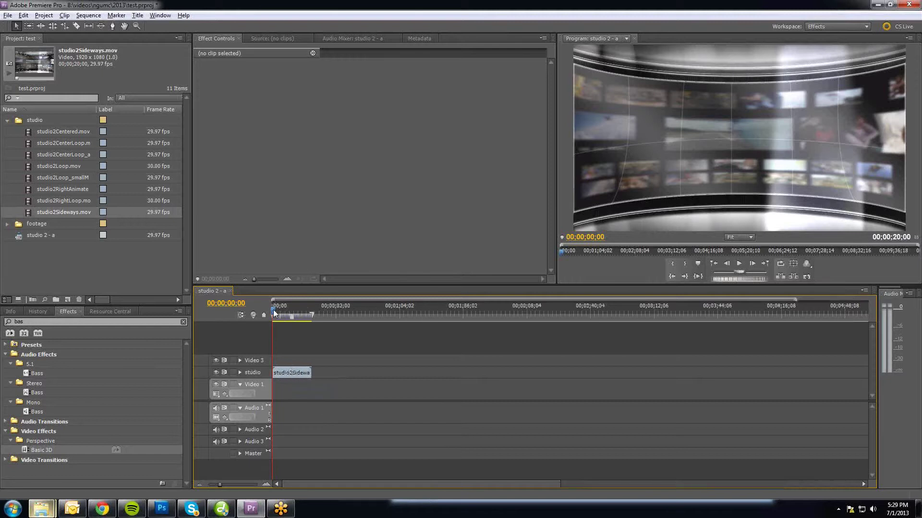
pyautogui.press('=')
pyautogui.press('=')
pyautogui.moveTo(274, 311); pyautogui.dragTo(307, 310)
pyautogui.moveTo(315, 309); pyautogui.dragTo(266, 312)
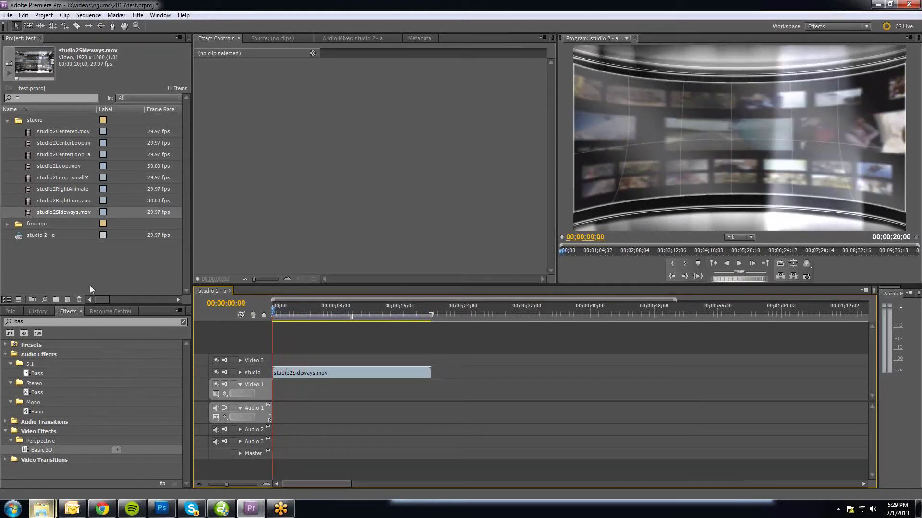
pyautogui.click(7, 120)
pyautogui.click(7, 132)
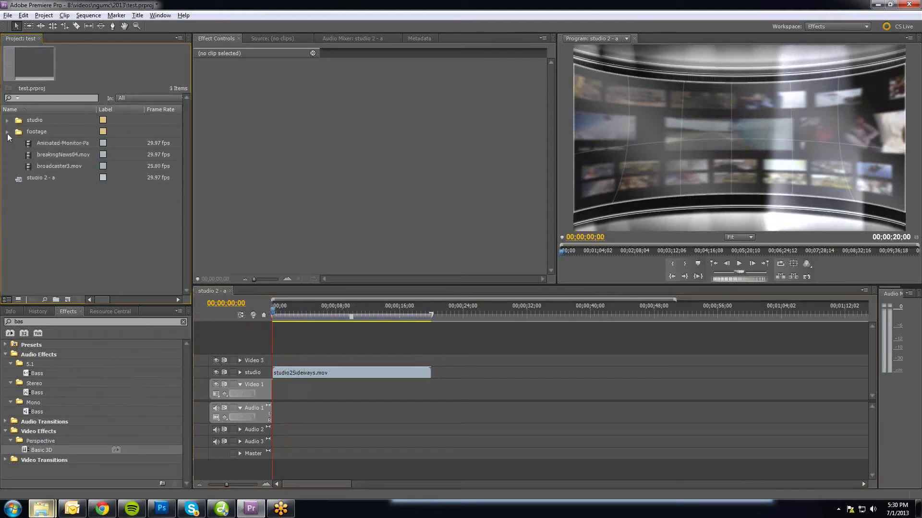
pyautogui.click(27, 169)
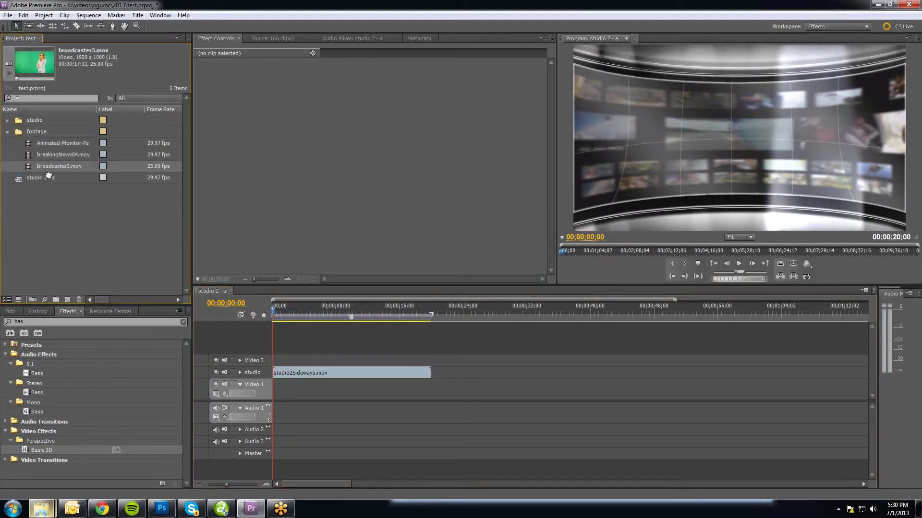
pyautogui.moveTo(48, 176); pyautogui.dragTo(270, 362)
pyautogui.click(294, 313)
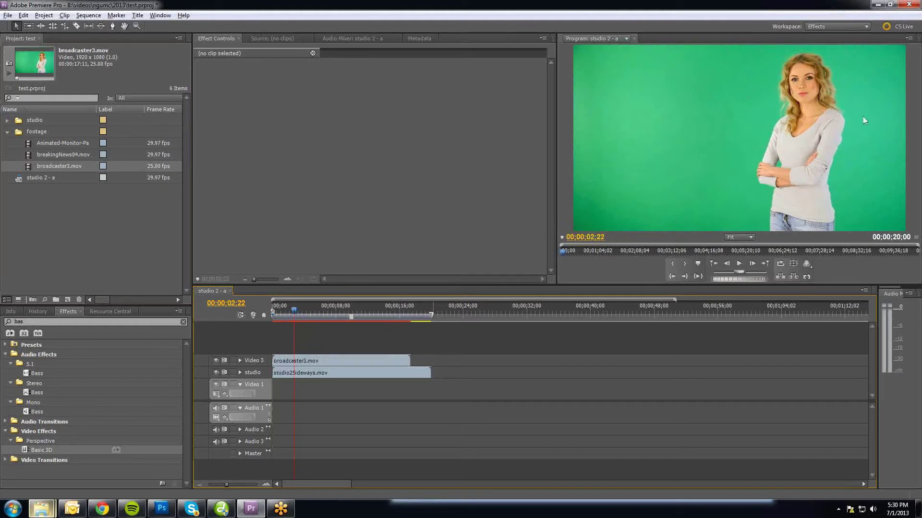
# Clear the previous effects search and search the effects for "key"
pyautogui.click(182, 322)
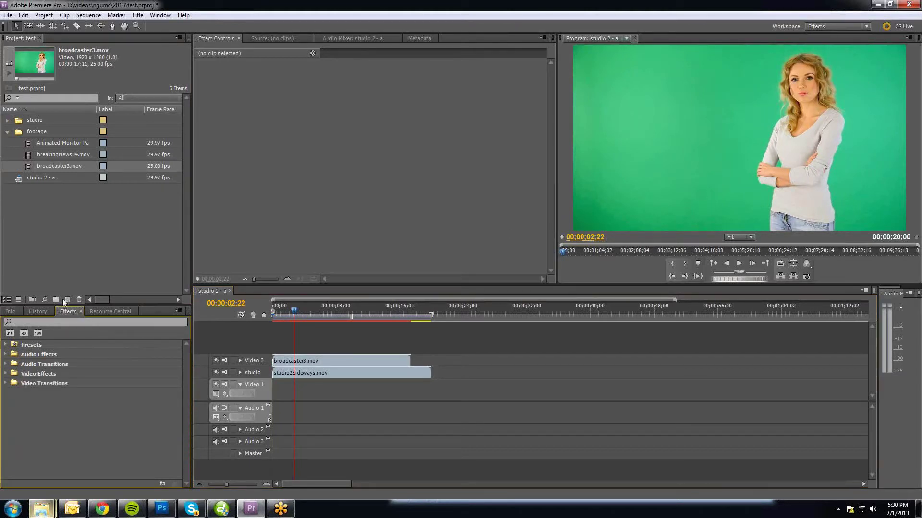
pyautogui.click(160, 15)
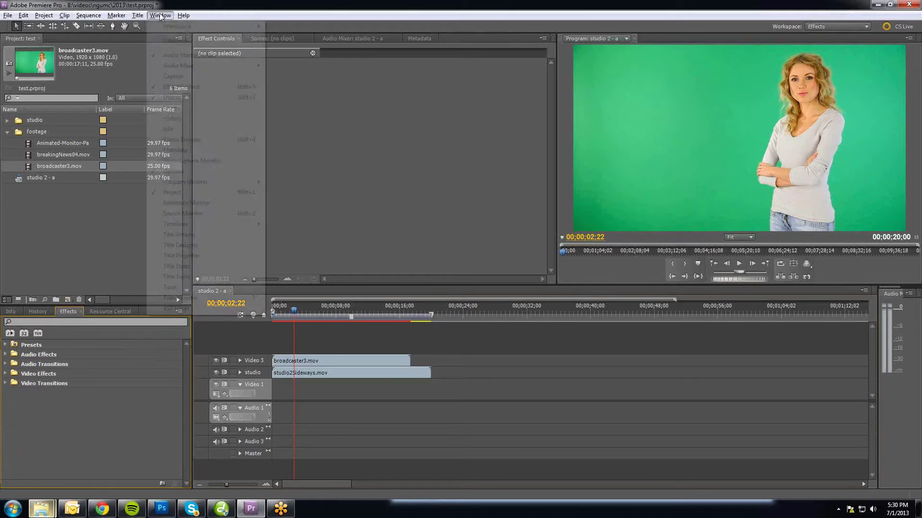
pyautogui.click(172, 98)
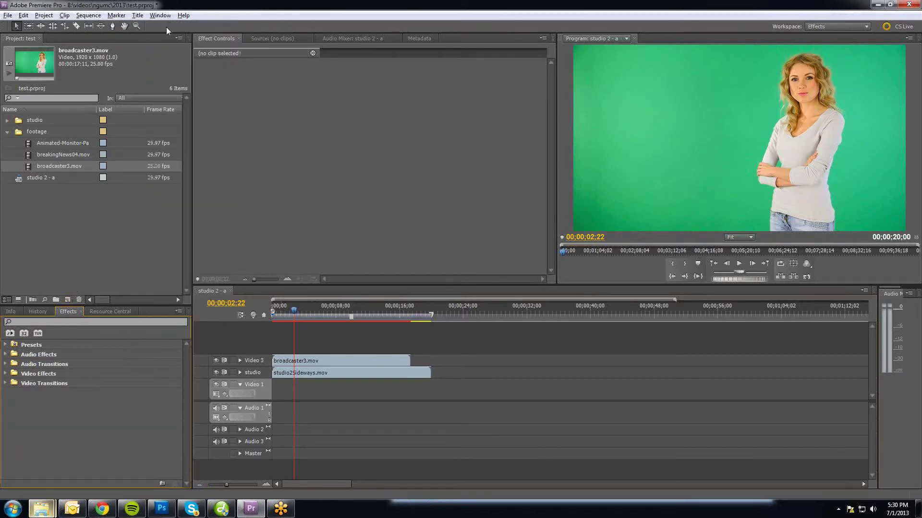
pyautogui.click(6, 374)
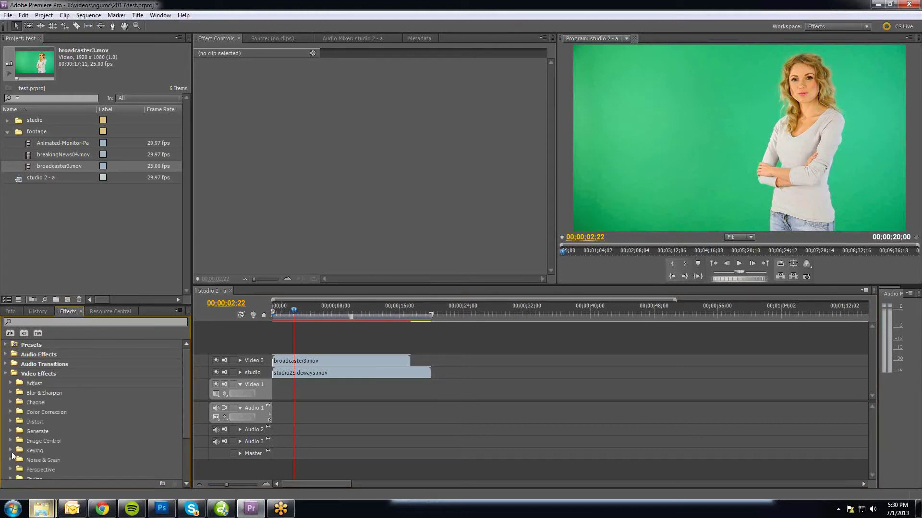
pyautogui.click(6, 374)
pyautogui.click(25, 322)
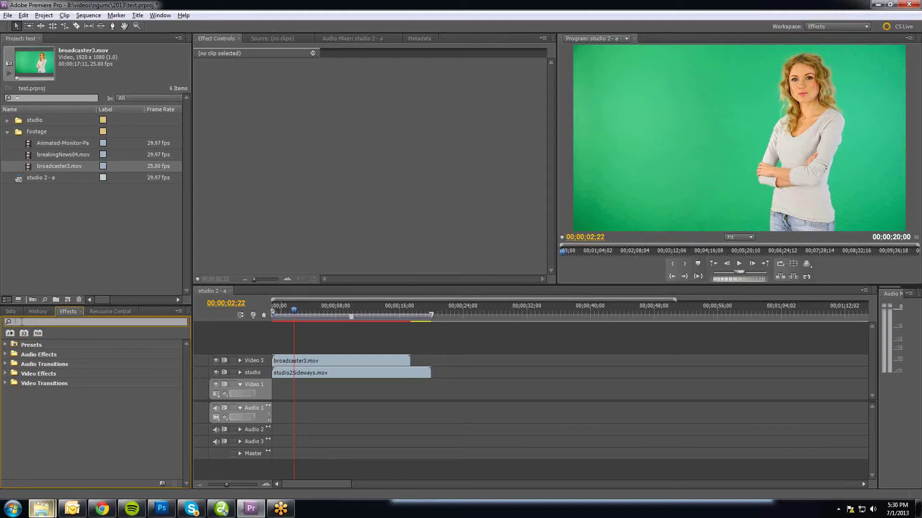
pyautogui.write('key')
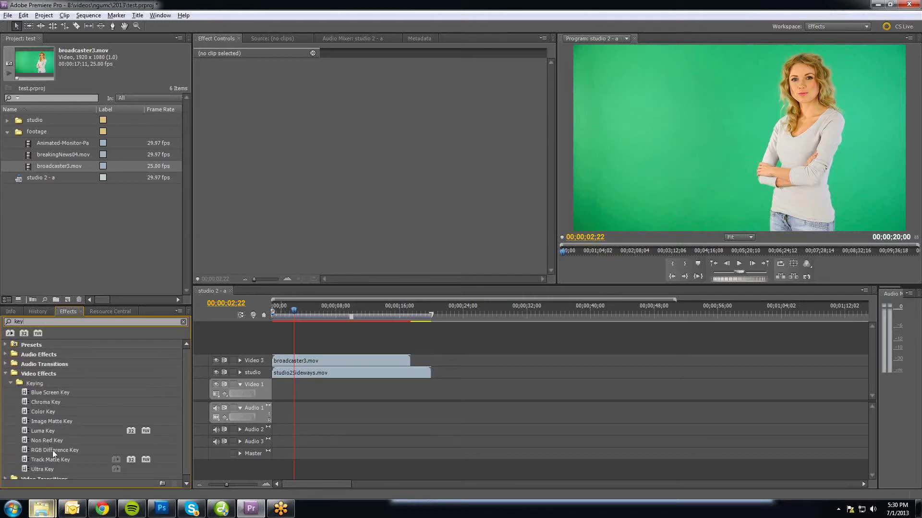
# Apply the Chroma Key effect to broadcaster3.mov and expand its settings
pyautogui.click(27, 402)
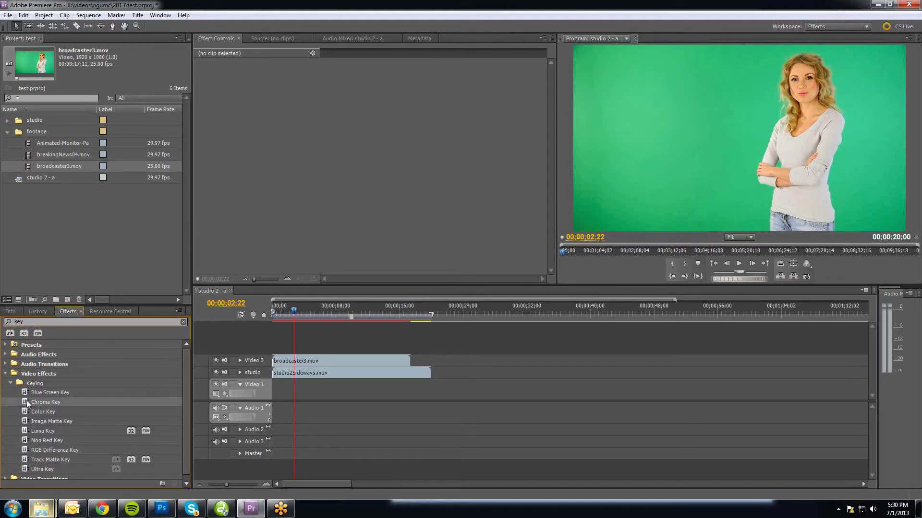
pyautogui.moveTo(36, 401); pyautogui.dragTo(315, 364)
pyautogui.click(198, 104)
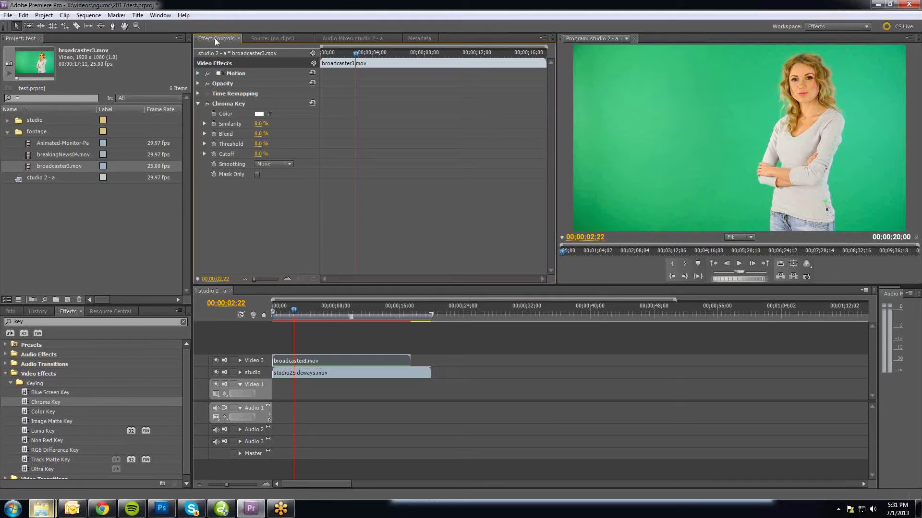
pyautogui.click(160, 15)
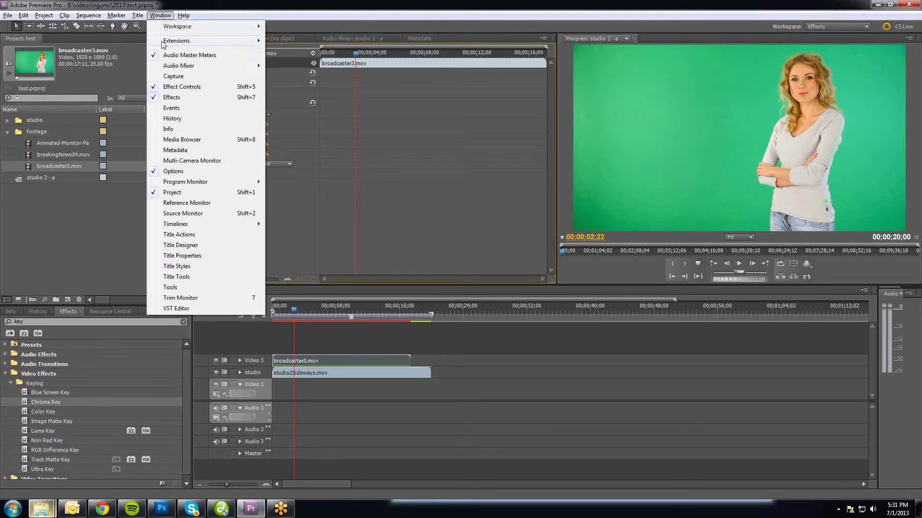
pyautogui.click(192, 88)
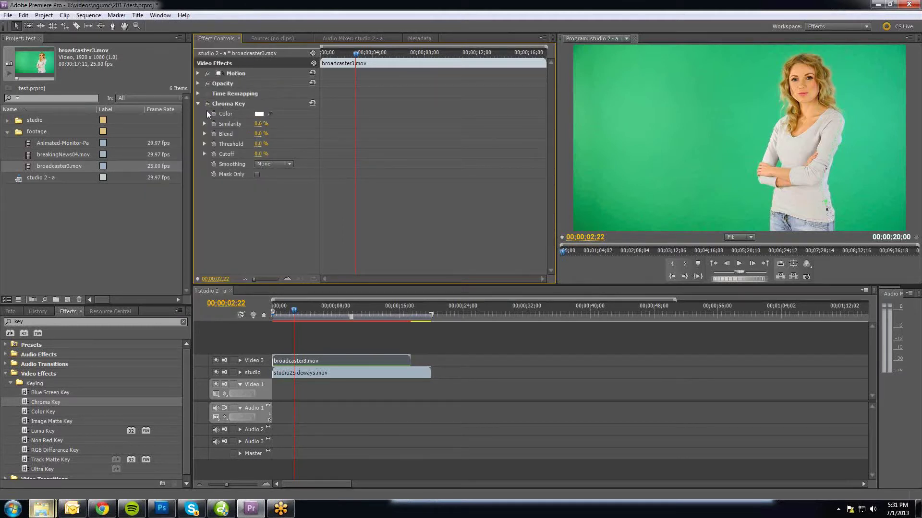
# Try Chroma Key with the sampled green backdrop colour and raised Similarity and Blend, then delete the effect from broadcaster3.mov
pyautogui.click(269, 115)
pyautogui.click(759, 89)
pyautogui.moveTo(256, 123); pyautogui.dragTo(293, 135)
pyautogui.click(229, 103)
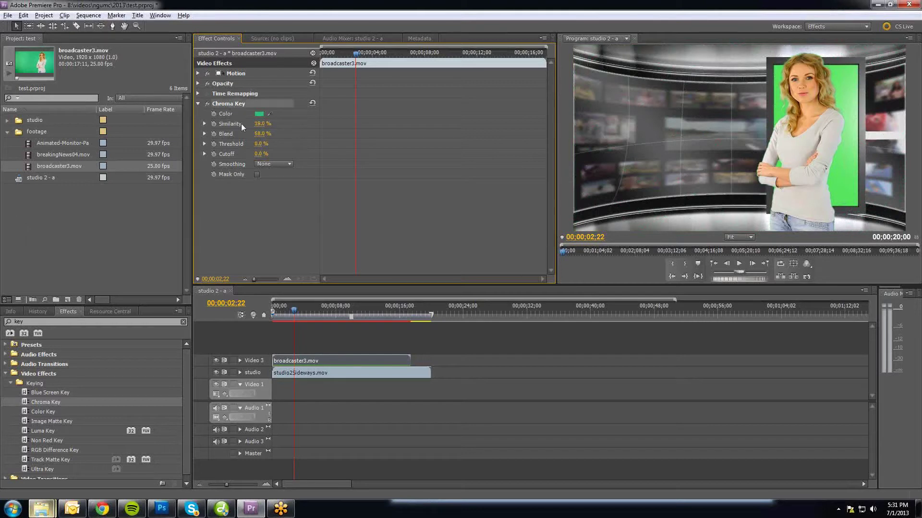
pyautogui.press('Delete')
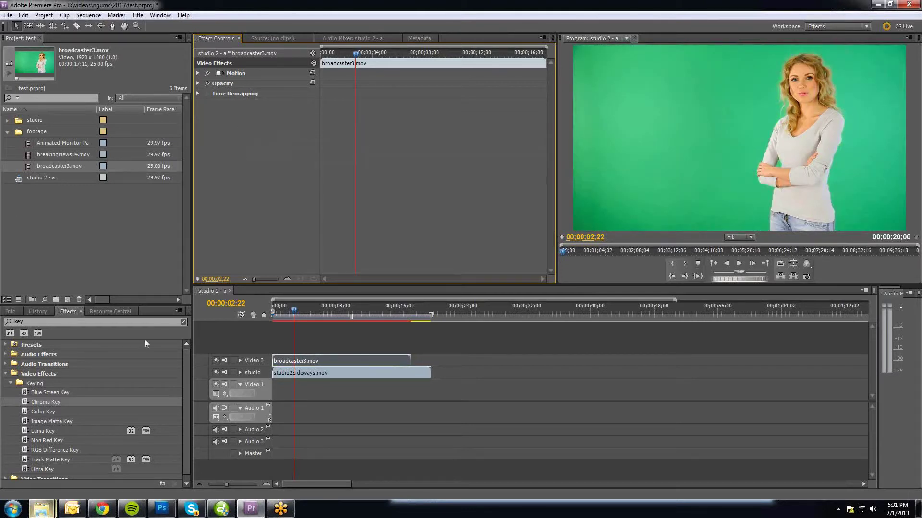
# Apply the Ultra Key effect to broadcaster3.mov and expand its settings
pyautogui.click(32, 322)
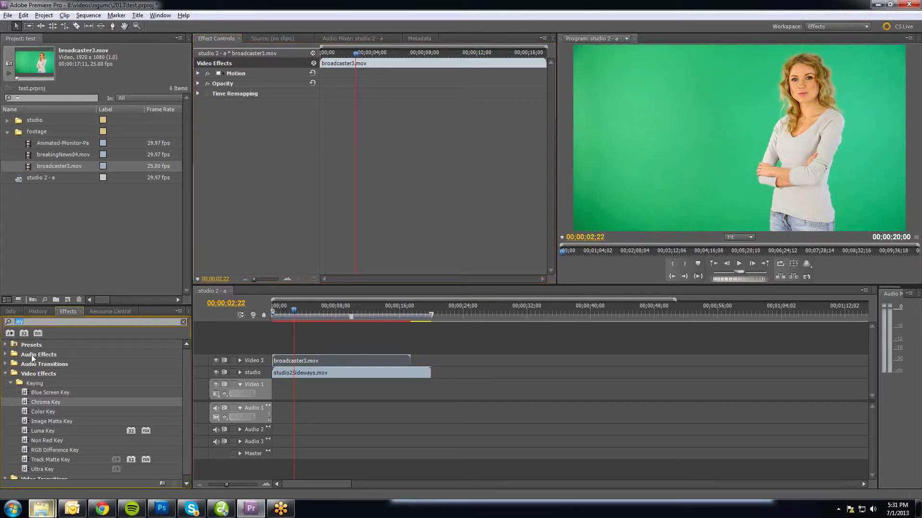
pyautogui.click(36, 470)
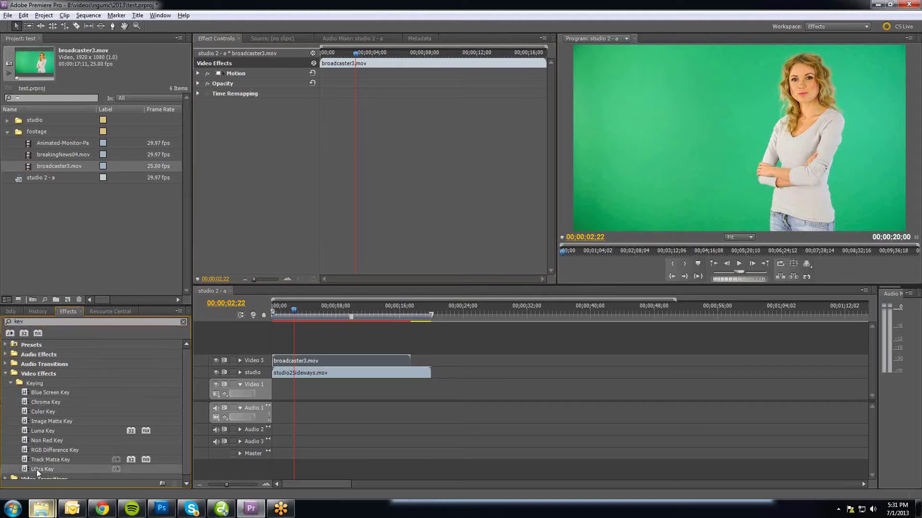
pyautogui.moveTo(28, 468); pyautogui.dragTo(321, 361)
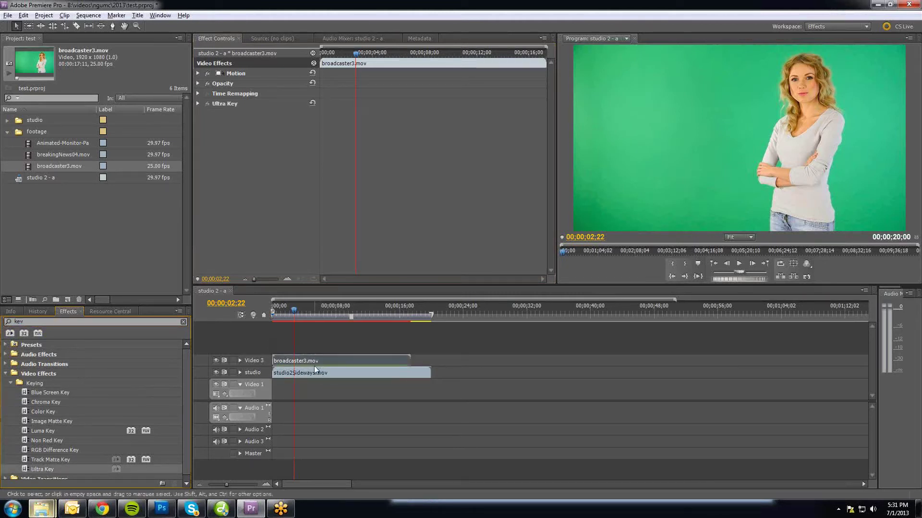
pyautogui.click(197, 104)
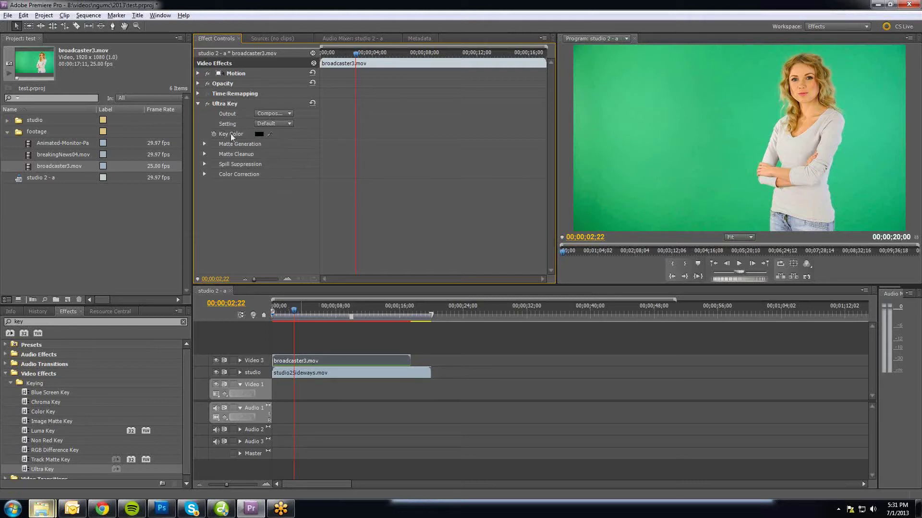
# Sample the green backdrop beside the broadcaster as Ultra Key's key color and choose the Aggressive setting
pyautogui.click(270, 135)
pyautogui.click(767, 105)
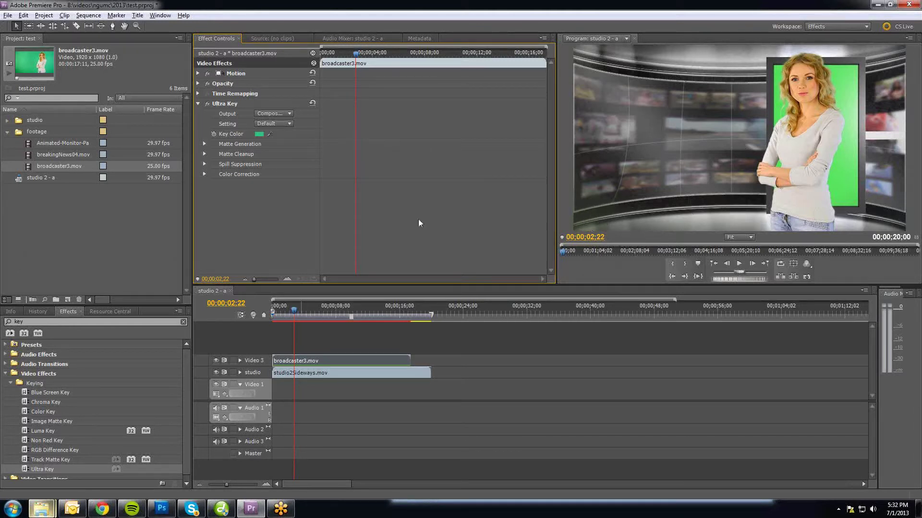
pyautogui.click(281, 124)
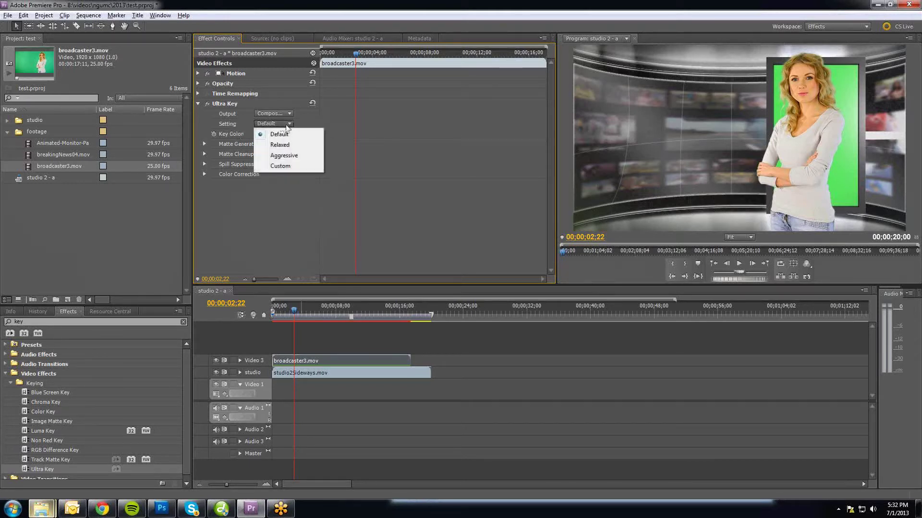
pyautogui.click(289, 157)
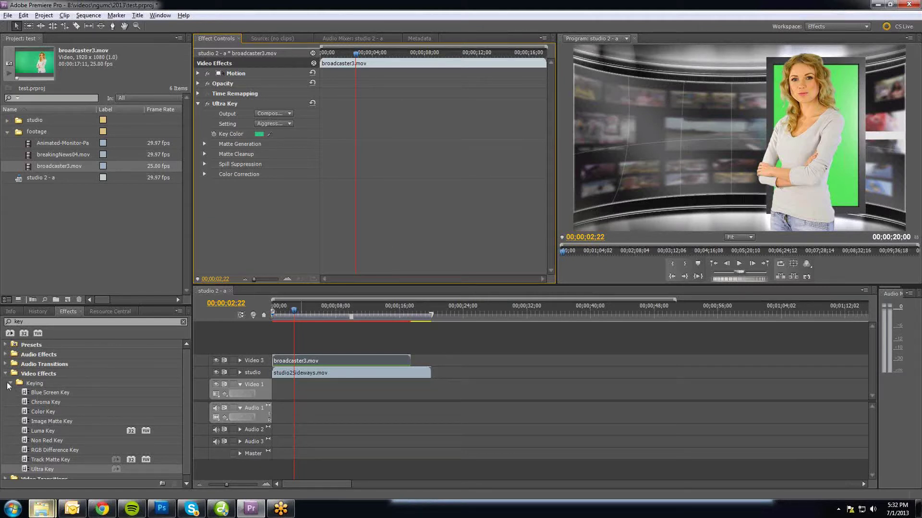
# Apply the Crop effect to broadcaster3.mov and crop 31% off the left and 13% off the right
pyautogui.doubleClick(16, 322)
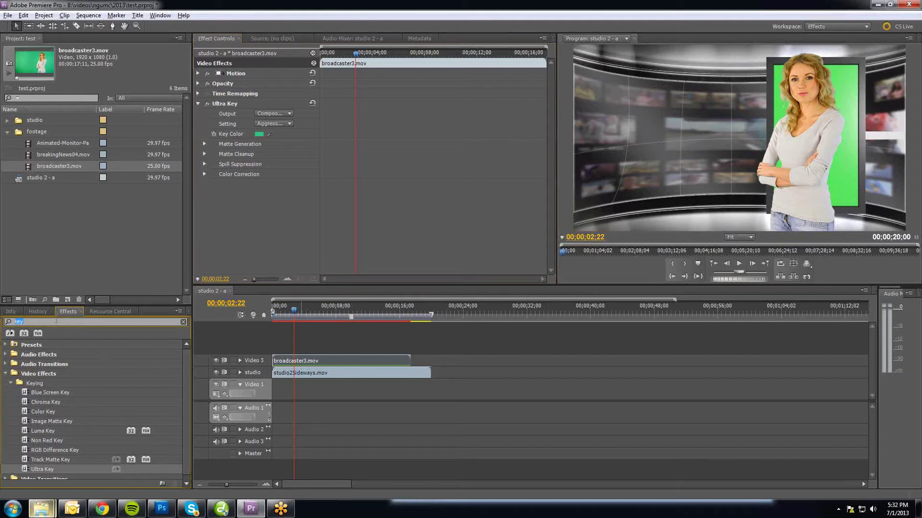
pyautogui.write('crop')
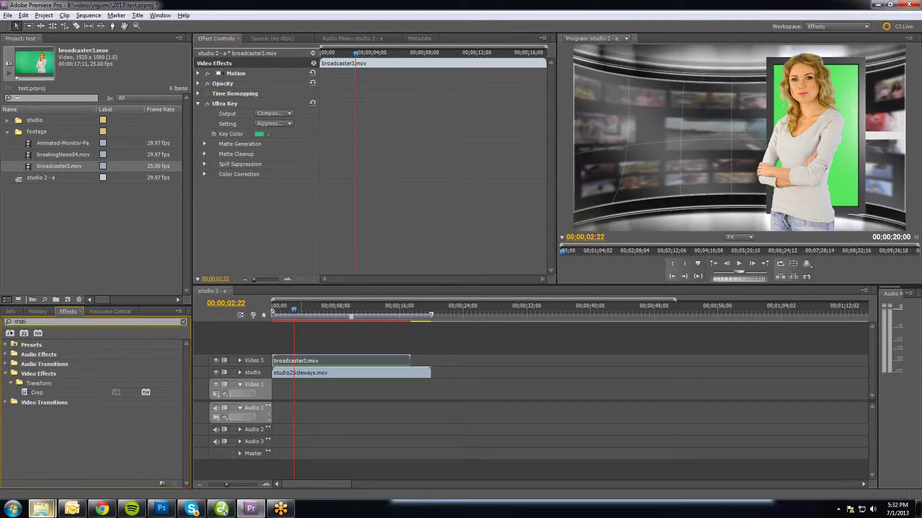
pyautogui.moveTo(24, 395); pyautogui.dragTo(335, 360)
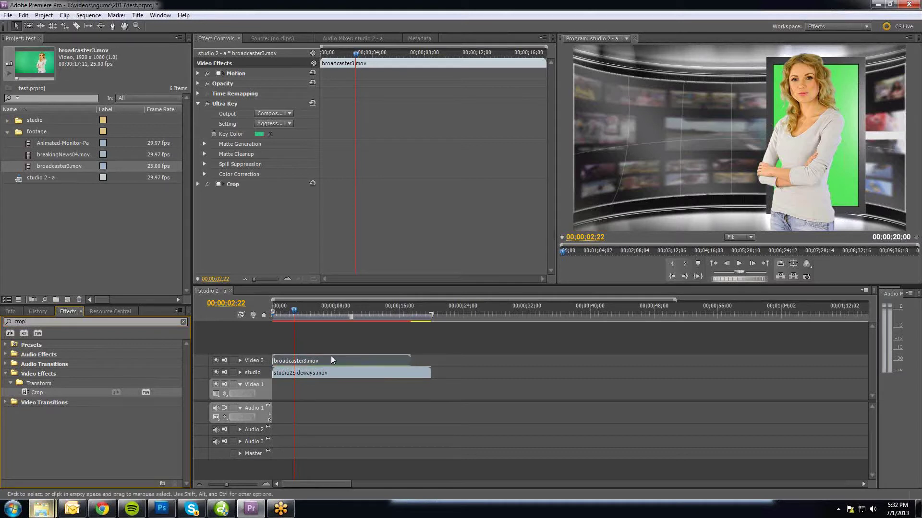
pyautogui.click(198, 184)
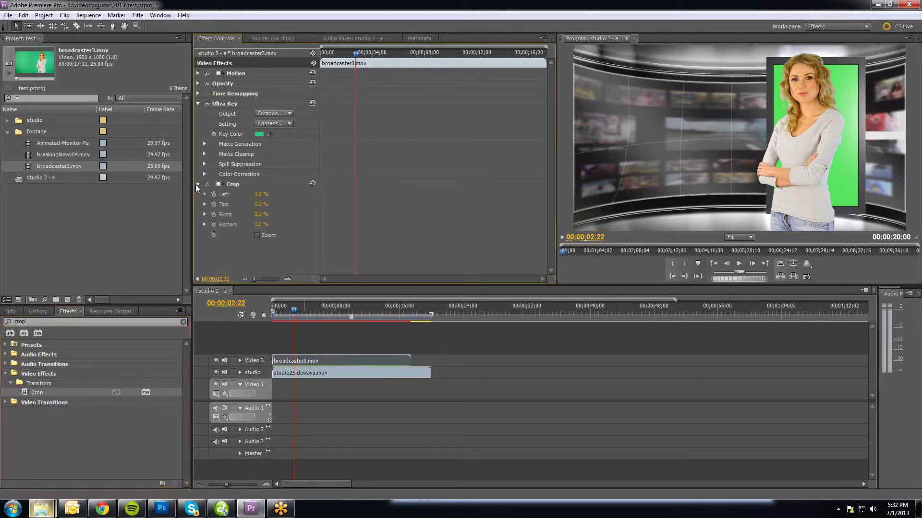
pyautogui.moveTo(262, 196)
pyautogui.mouseDown()
pyautogui.moveTo(289, 194)
pyautogui.moveTo(277, 195)
pyautogui.mouseUp()
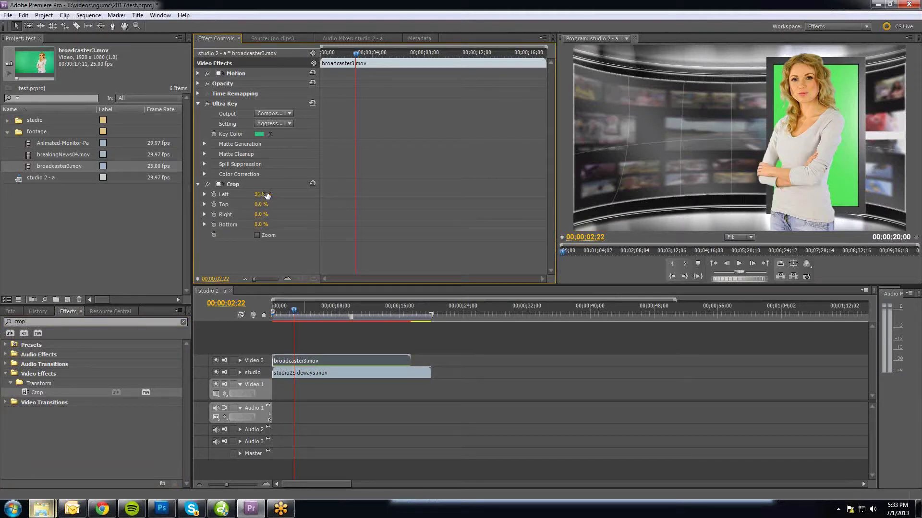
pyautogui.moveTo(263, 214)
pyautogui.mouseDown()
pyautogui.moveTo(260, 206)
pyautogui.moveTo(271, 206)
pyautogui.moveTo(260, 206)
pyautogui.mouseUp()
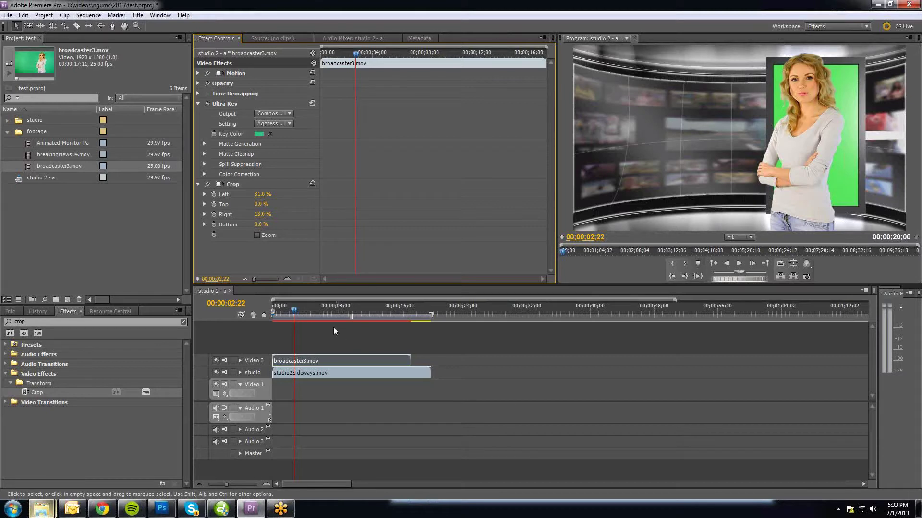
# Mirror broadcaster3.mov with Horizontal Flip placed ahead of Crop, and readjust Crop to 1% Left and 26% Right
pyautogui.moveTo(294, 311); pyautogui.dragTo(322, 304)
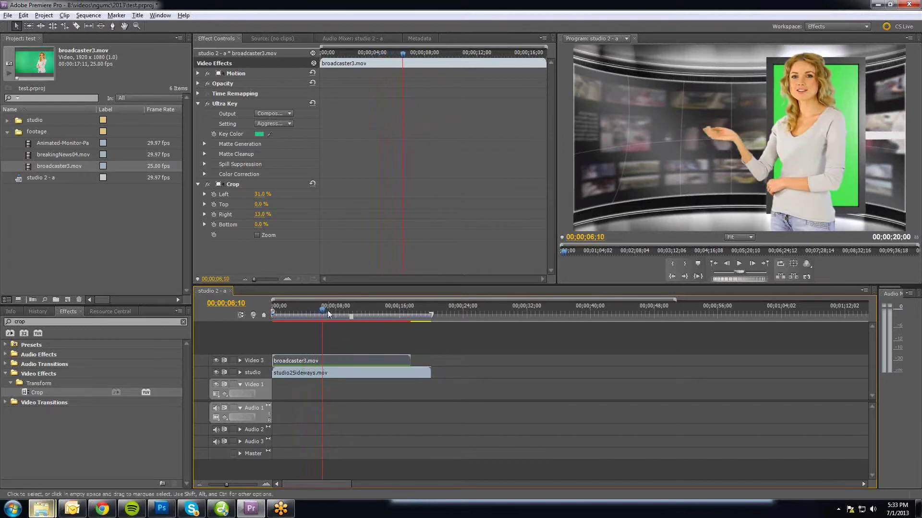
pyautogui.click(313, 306)
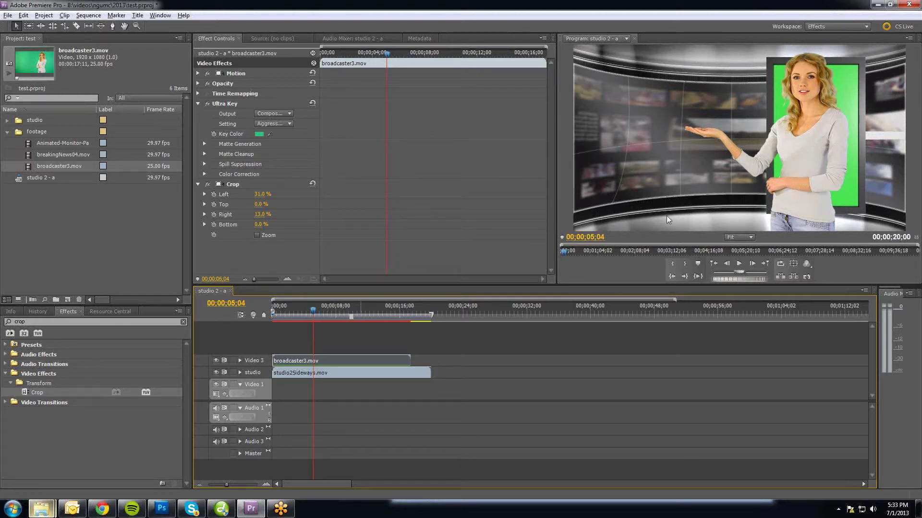
pyautogui.click(55, 321)
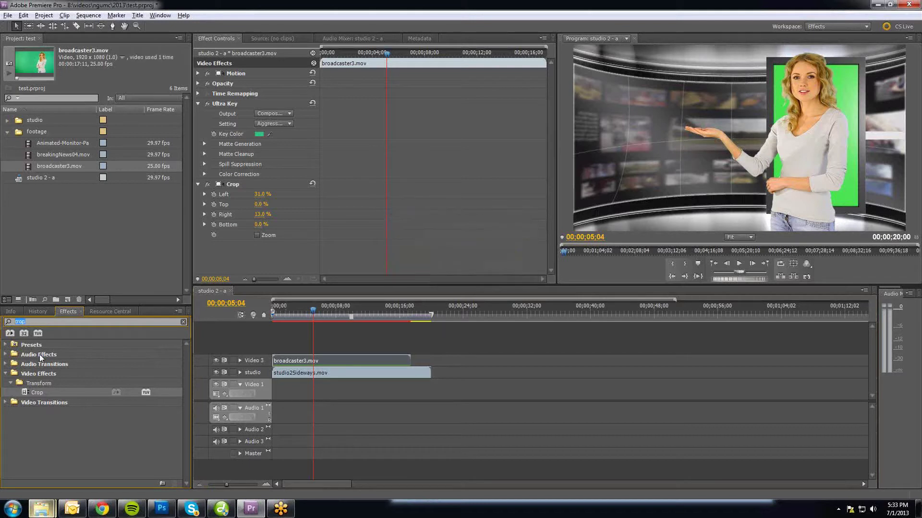
pyautogui.write('flip')
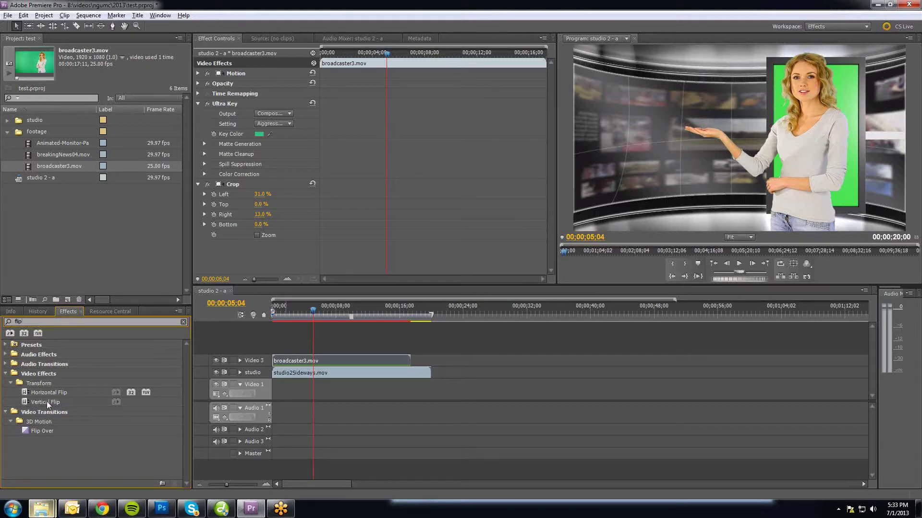
pyautogui.moveTo(27, 395); pyautogui.dragTo(330, 359)
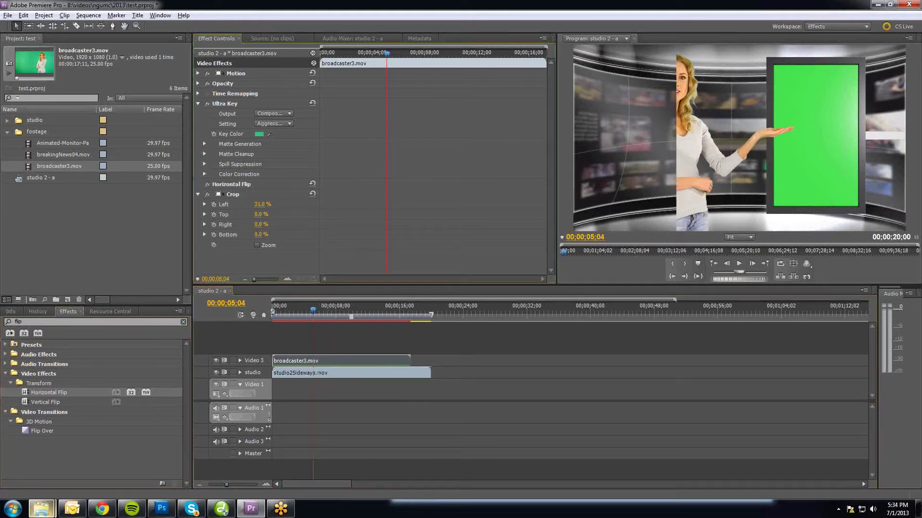
pyautogui.moveTo(262, 224); pyautogui.dragTo(251, 204)
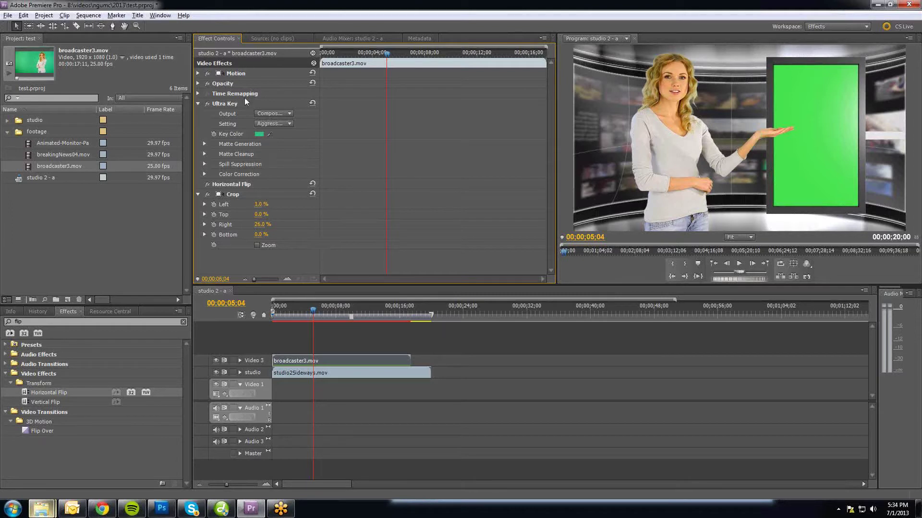
# Set the Position of broadcaster3.mov to 700, 540 and move the playhead to 00;00;04;00
pyautogui.click(198, 72)
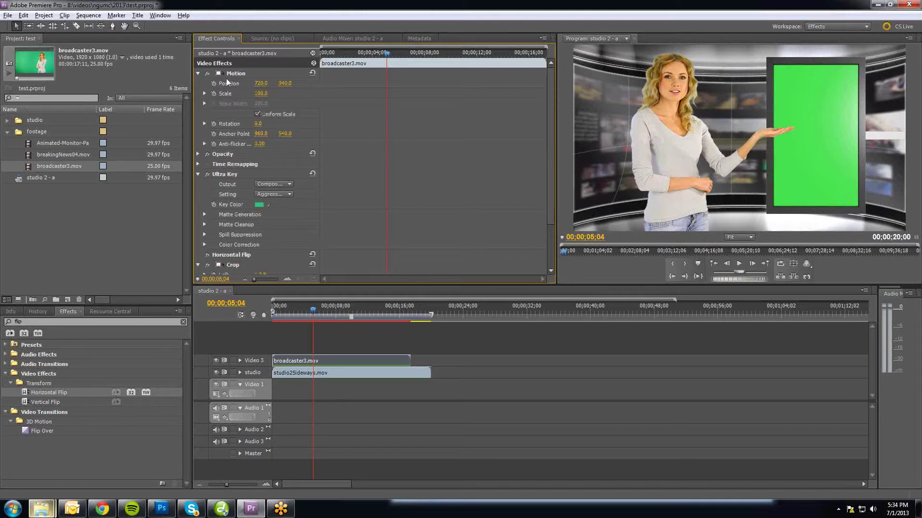
pyautogui.moveTo(261, 83); pyautogui.dragTo(252, 83)
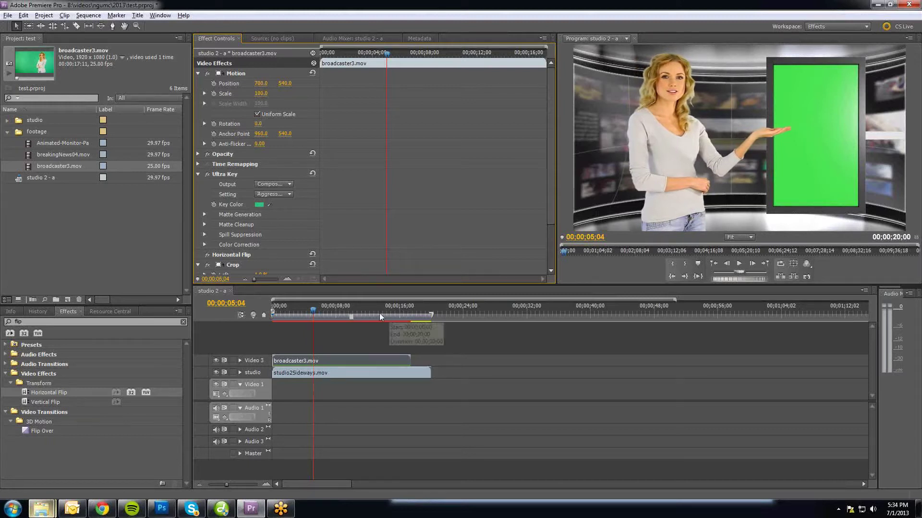
pyautogui.click(11, 384)
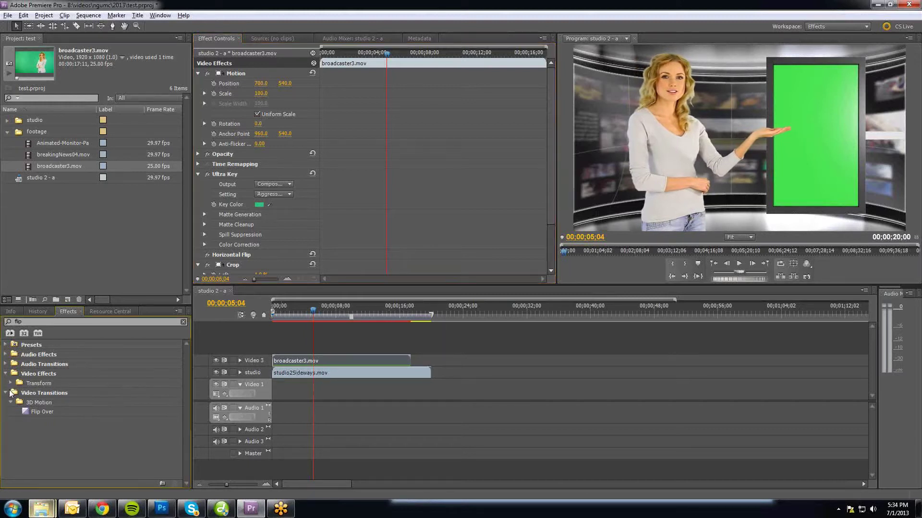
pyautogui.click(5, 393)
pyautogui.click(5, 374)
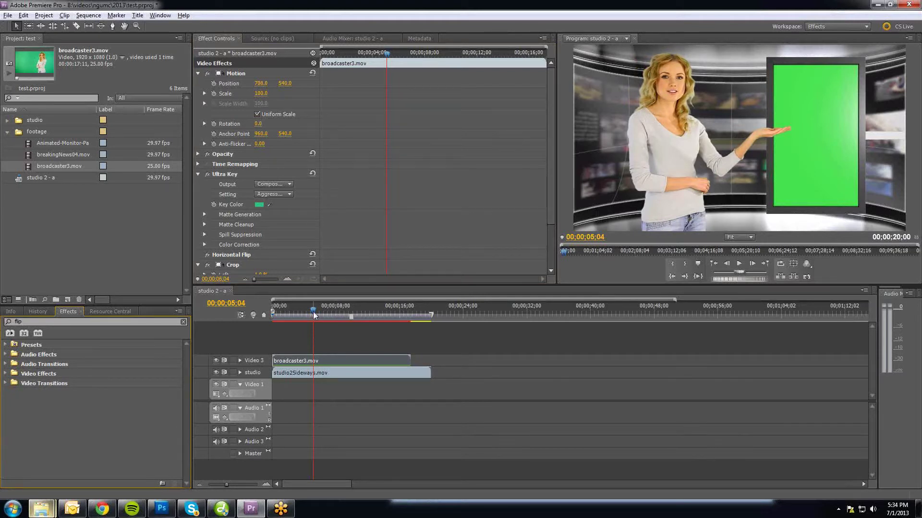
pyautogui.moveTo(313, 312)
pyautogui.mouseDown()
pyautogui.moveTo(286, 311)
pyautogui.moveTo(351, 322)
pyautogui.moveTo(289, 323)
pyautogui.moveTo(304, 322)
pyautogui.mouseUp()
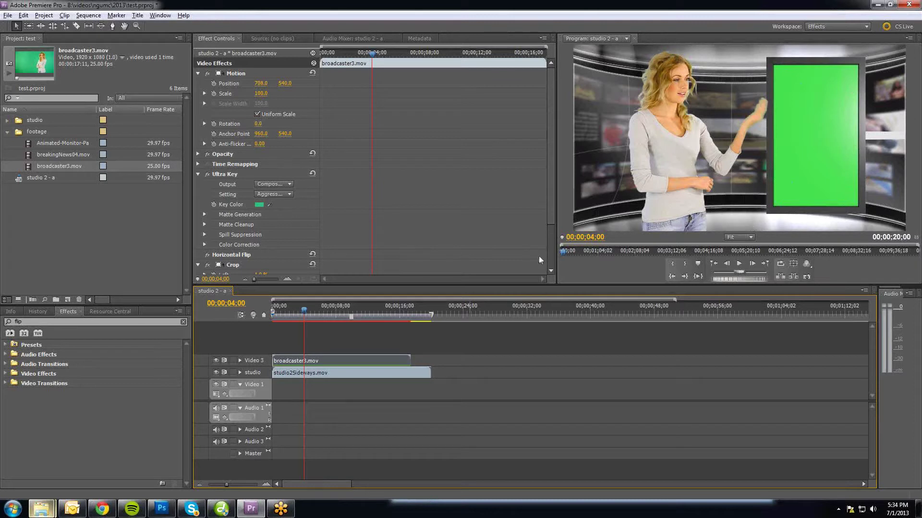
# Rename the Video 3 track as "talent"
pyautogui.rightClick(251, 361)
pyautogui.click(283, 364)
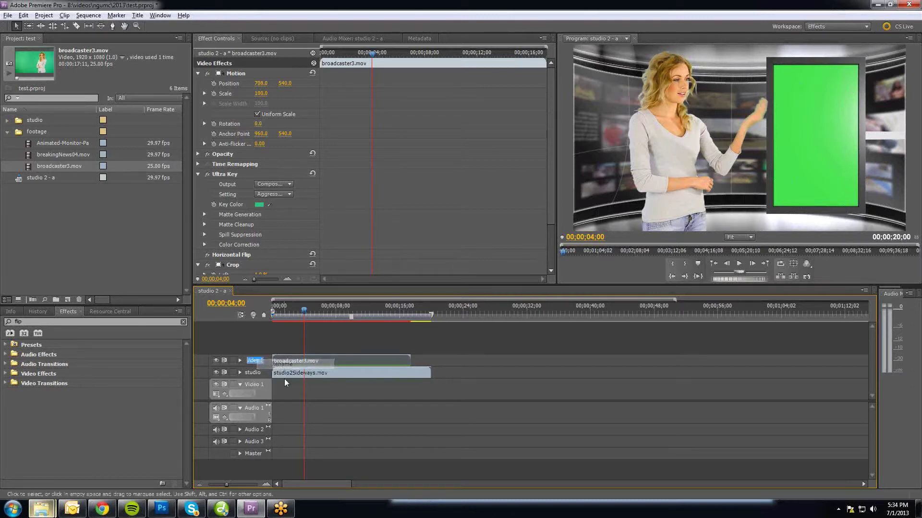
pyautogui.press('BackSpace')
pyautogui.write('talent')
pyautogui.press('Return')
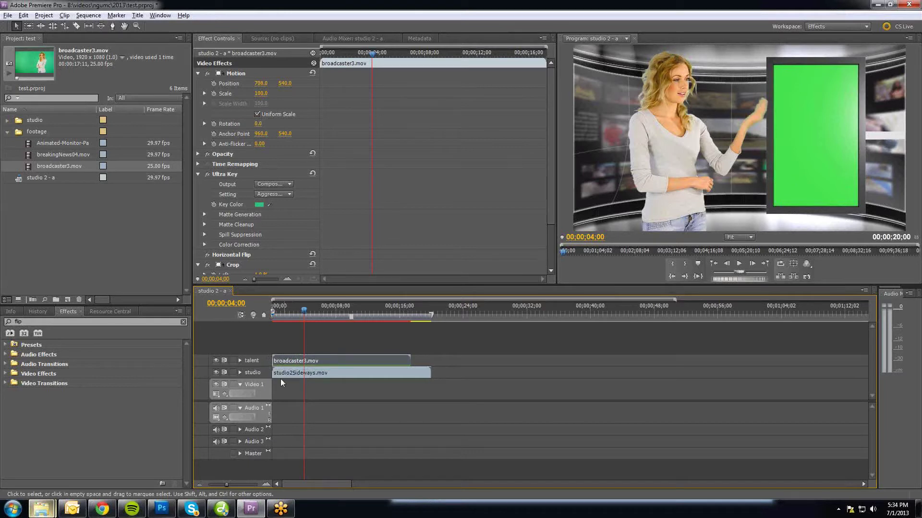
# Rename the Video 1 track as "broll"
pyautogui.rightClick(257, 384)
pyautogui.click(270, 390)
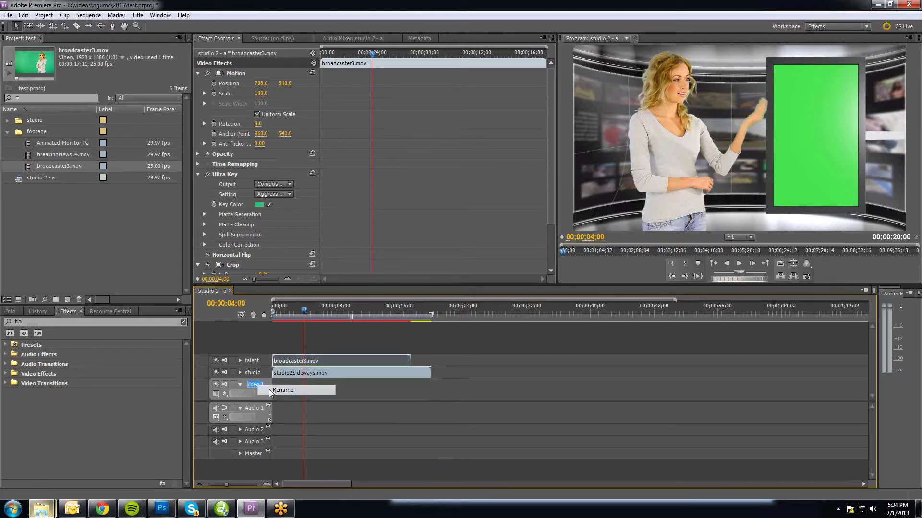
pyautogui.write('broll')
pyautogui.press('Return')
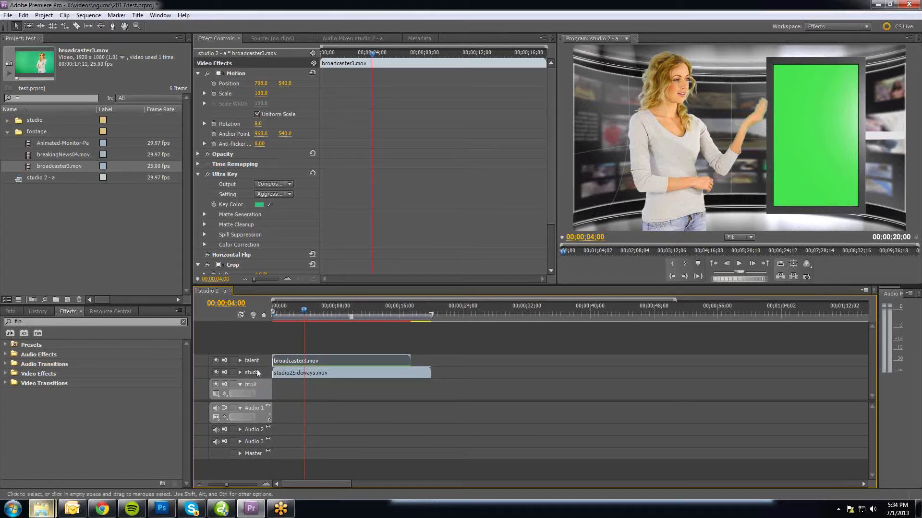
# Place breakingNews04.mov from the footage bin at the start of the broll track
pyautogui.click(33, 144)
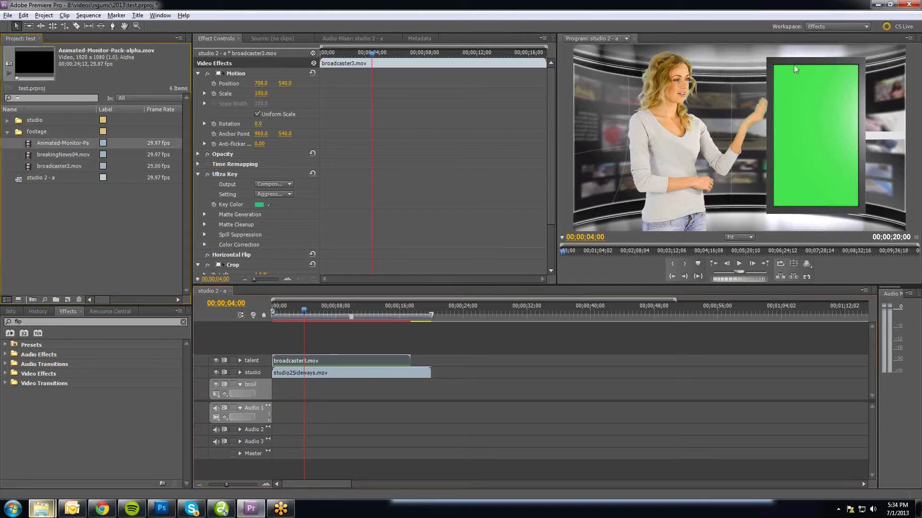
pyautogui.click(49, 158)
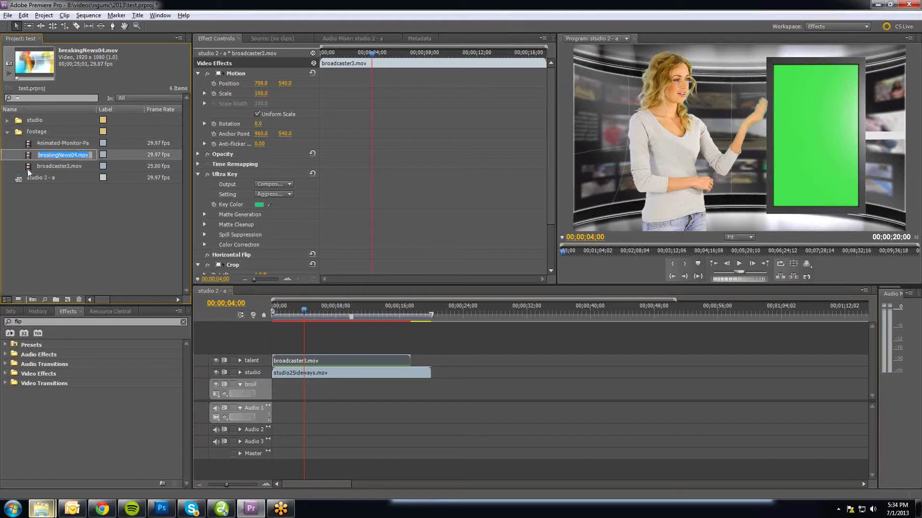
pyautogui.click(29, 156)
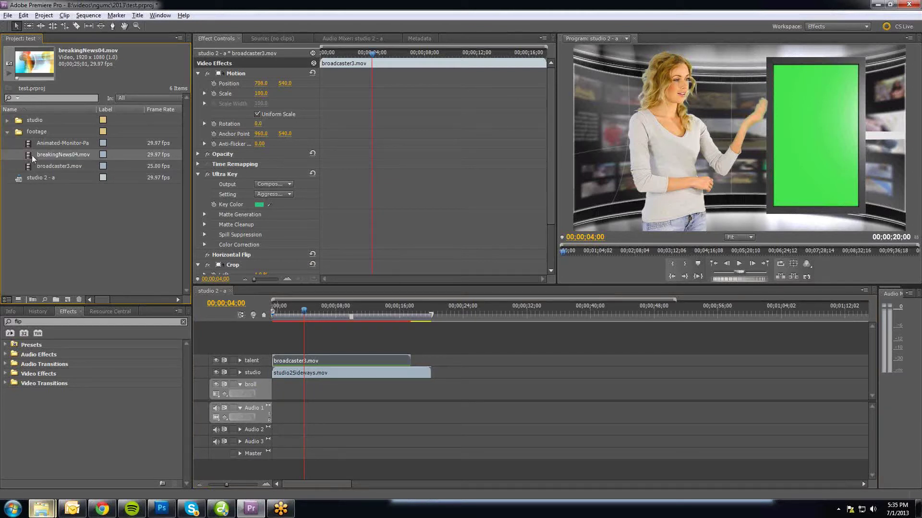
pyautogui.moveTo(33, 158); pyautogui.dragTo(270, 393)
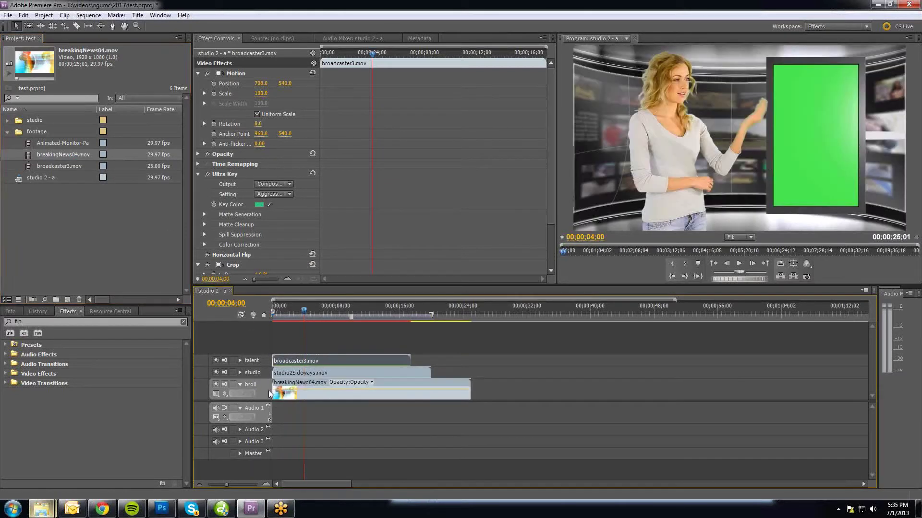
# Apply Ultra Key to studio2Sideways.mov and sample the green of the studio monitor as its key color
pyautogui.click(324, 374)
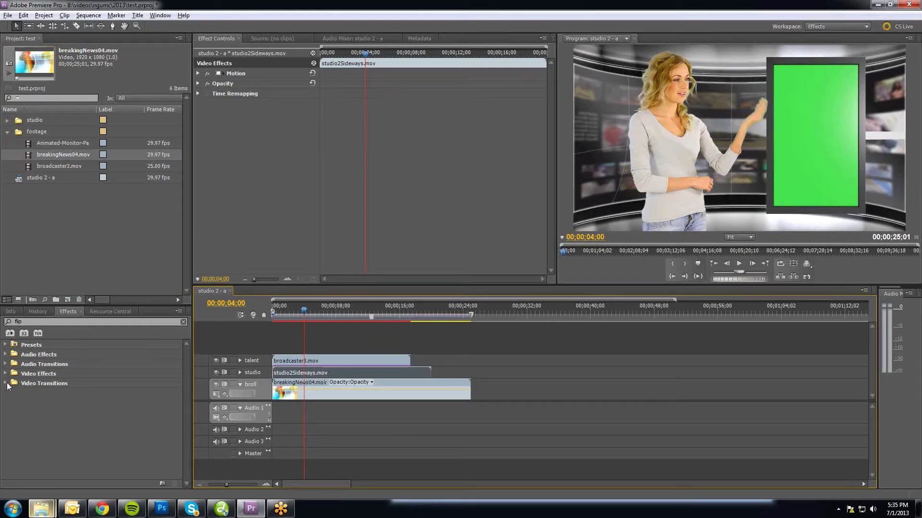
pyautogui.click(65, 321)
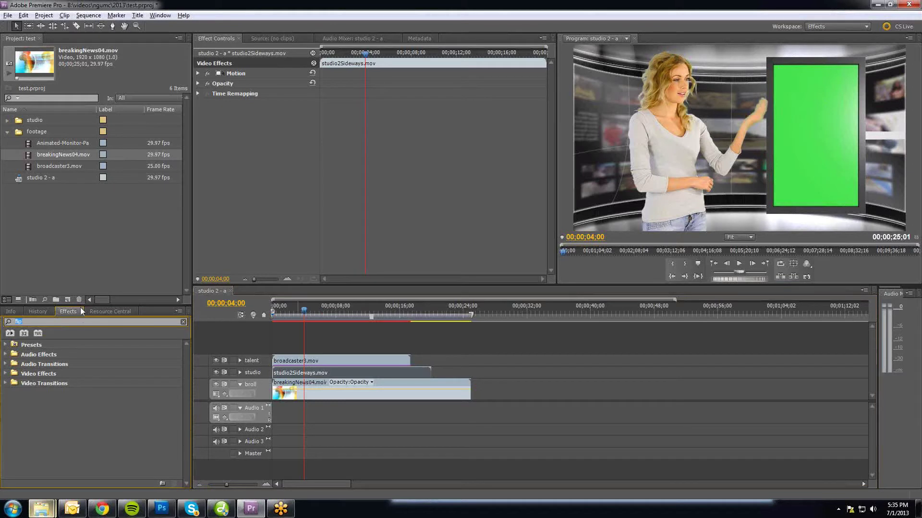
pyautogui.write('key')
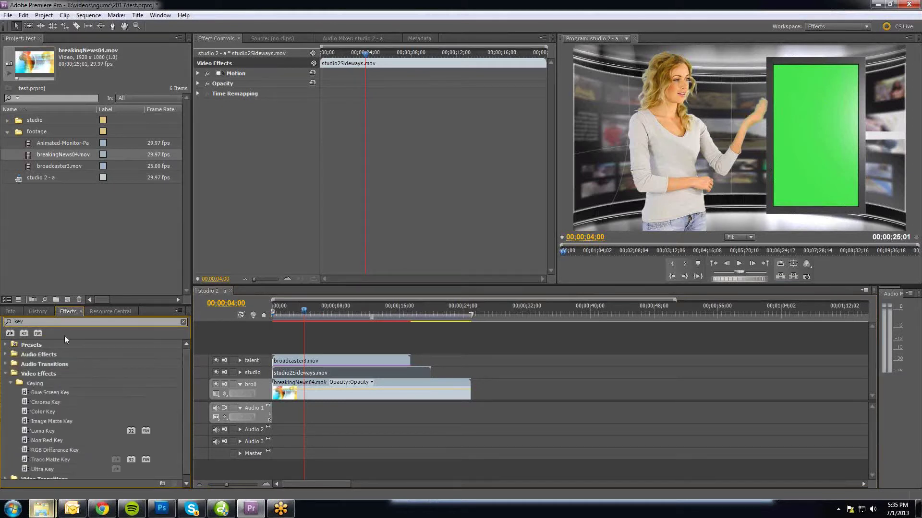
pyautogui.moveTo(25, 470); pyautogui.dragTo(335, 374)
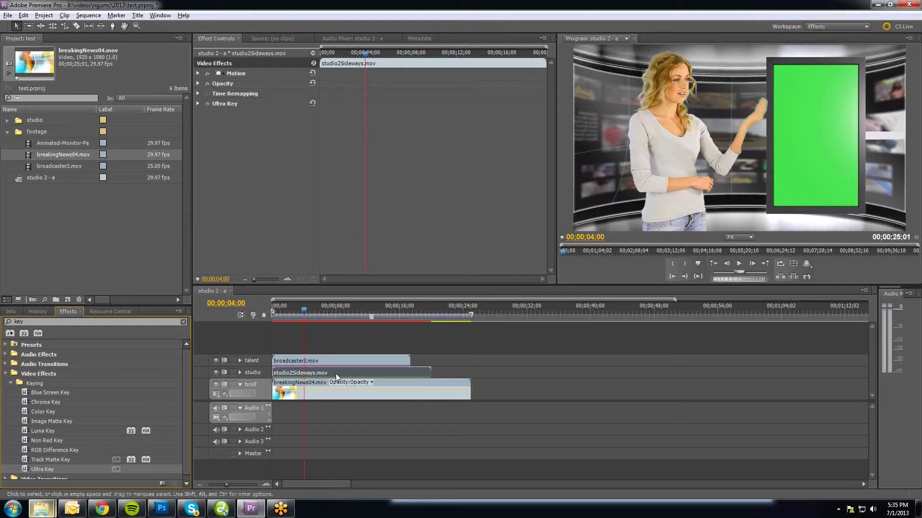
pyautogui.click(197, 103)
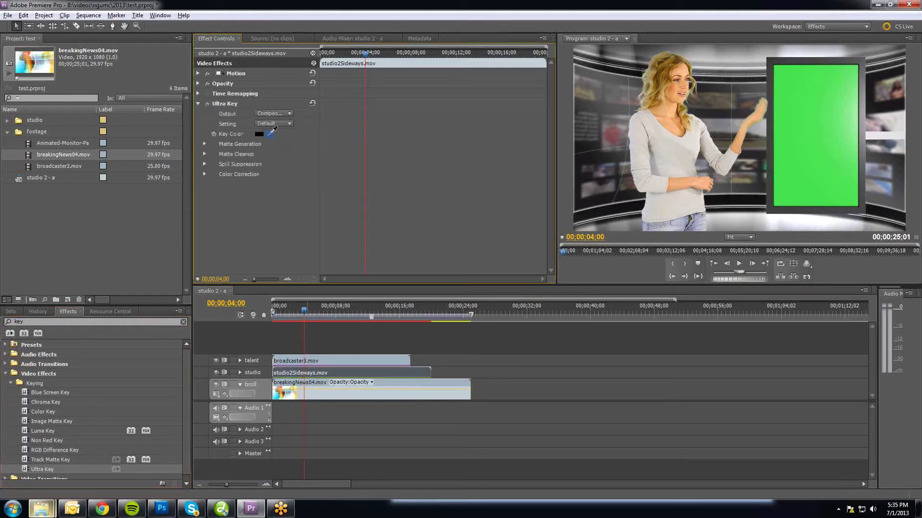
pyautogui.moveTo(274, 130); pyautogui.dragTo(827, 117)
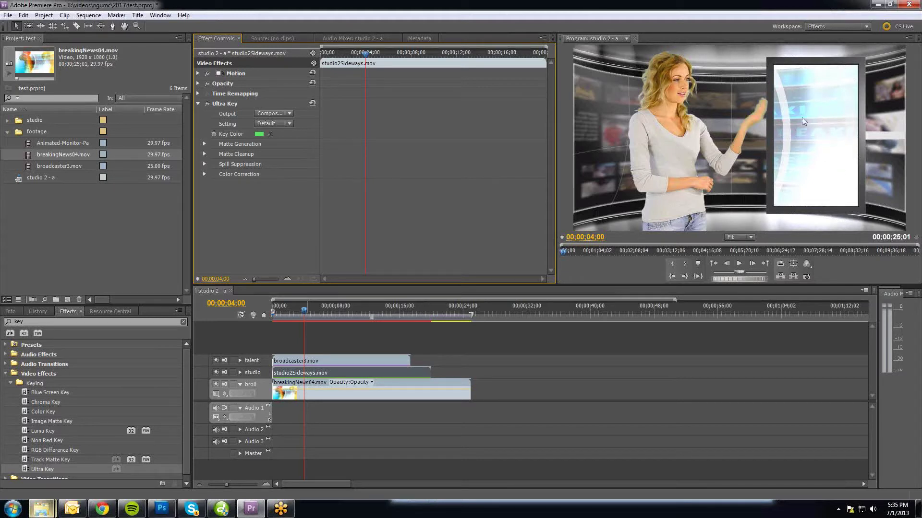
# Rotate the breakingNews04.mov clip on the broll track to 90°
pyautogui.click(411, 385)
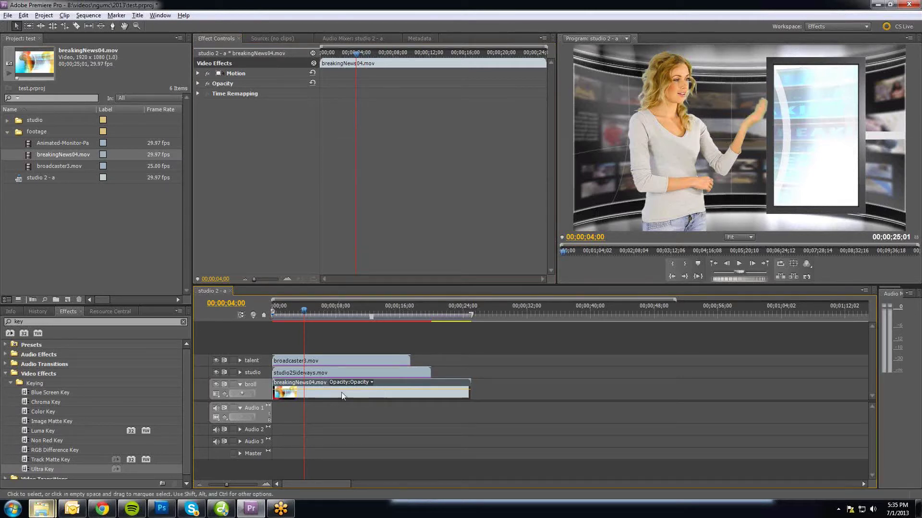
pyautogui.click(197, 74)
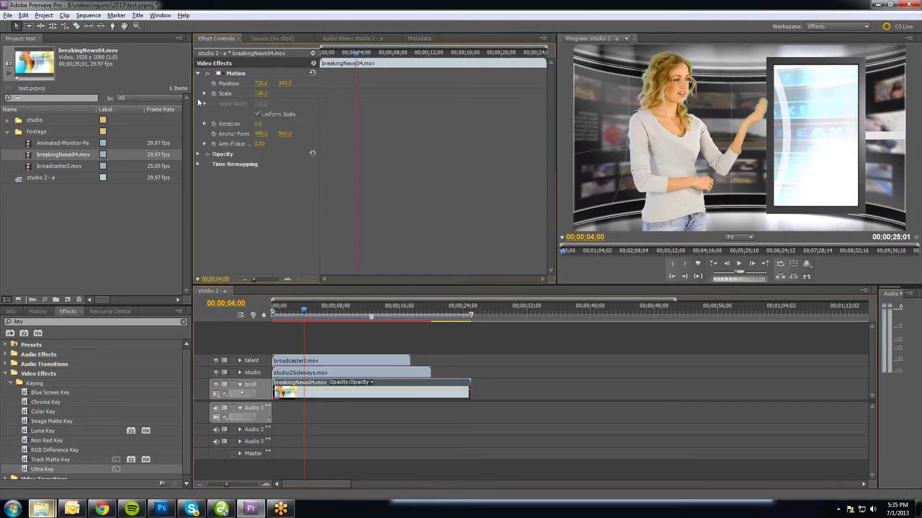
pyautogui.moveTo(262, 94); pyautogui.dragTo(369, 84)
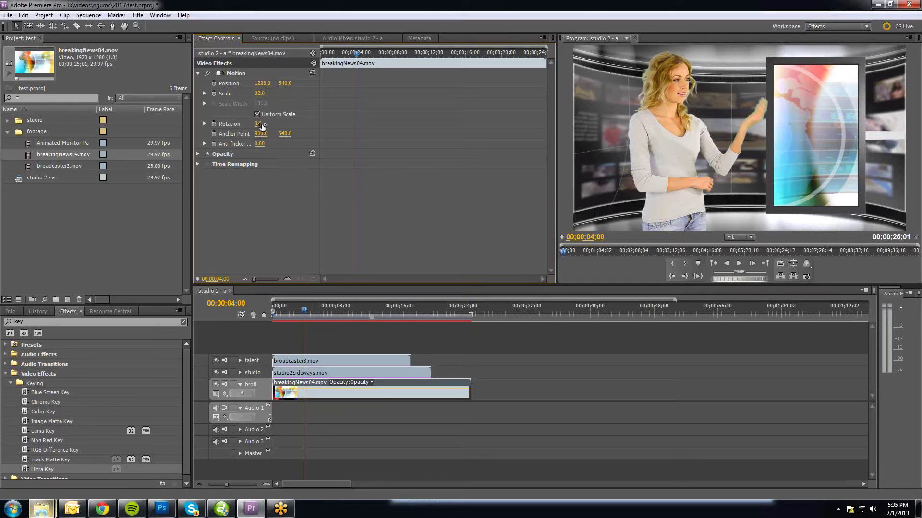
pyautogui.moveTo(261, 127)
pyautogui.mouseDown()
pyautogui.moveTo(311, 127)
pyautogui.moveTo(265, 121)
pyautogui.mouseUp()
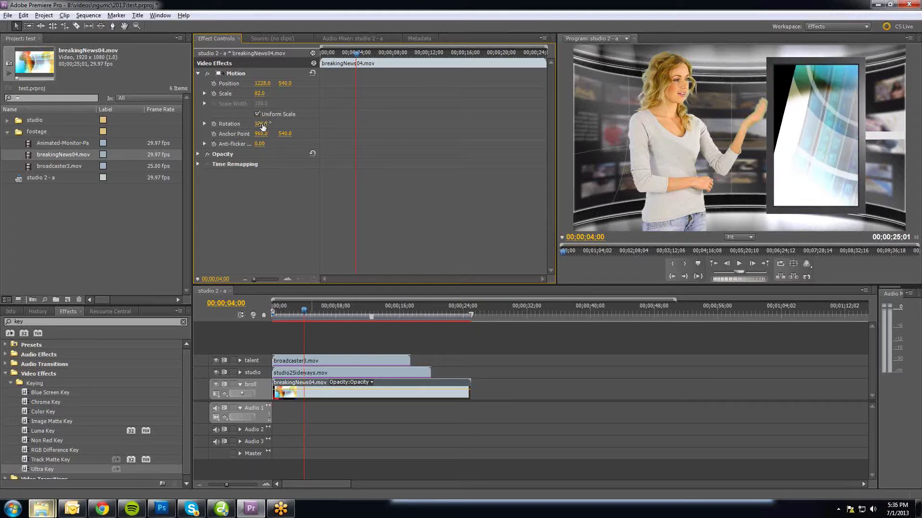
pyautogui.click(261, 124)
pyautogui.write('90')
pyautogui.press('Return')
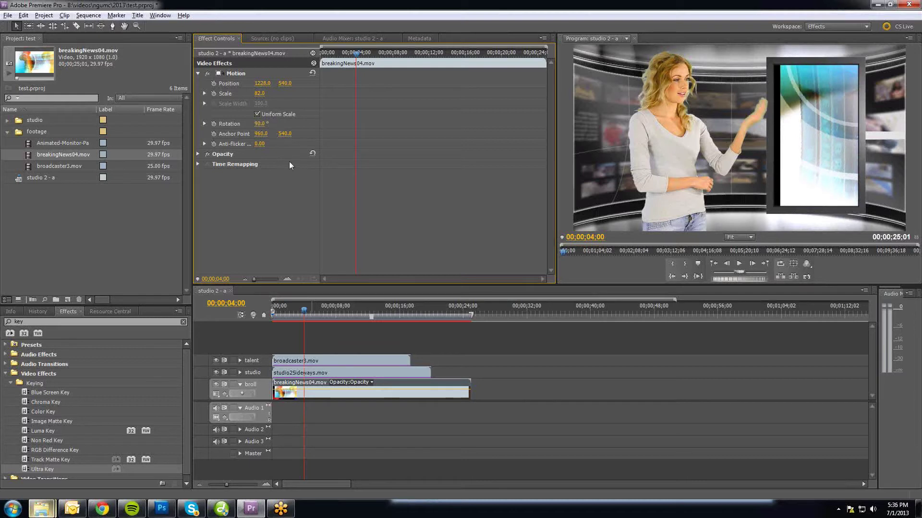
# Fit breakingNews04.mov inside the studio monitor at position 1054, 519 and scale 46, and play back the composite
pyautogui.moveTo(264, 84); pyautogui.dragTo(205, 84)
pyautogui.moveTo(259, 93)
pyautogui.mouseDown()
pyautogui.moveTo(233, 94)
pyautogui.moveTo(275, 83)
pyautogui.moveTo(245, 83)
pyautogui.mouseUp()
pyautogui.moveTo(304, 311)
pyautogui.mouseDown()
pyautogui.moveTo(286, 317)
pyautogui.moveTo(334, 317)
pyautogui.moveTo(293, 315)
pyautogui.mouseUp()
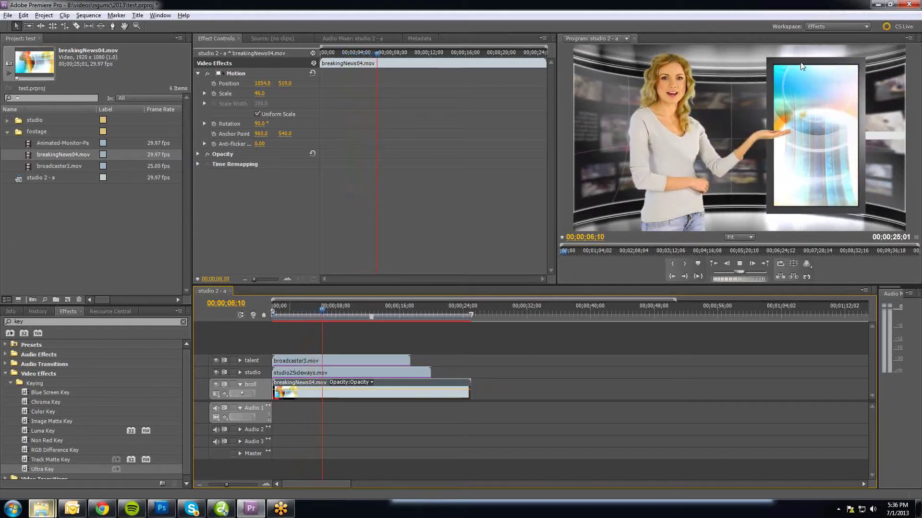
pyautogui.press('space')
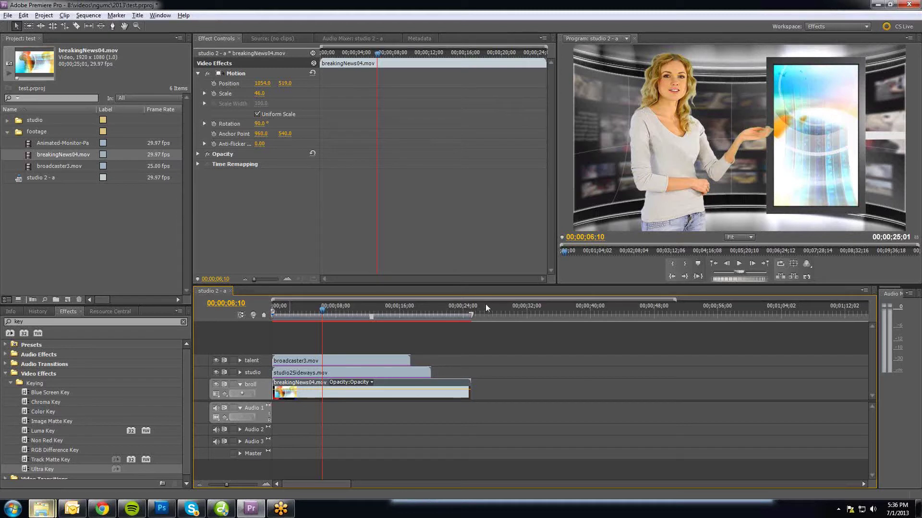
# Split studio2Sideways.mov on the studio track at 00;00;03;13 with Razor Tracks
pyautogui.moveTo(324, 310); pyautogui.dragTo(301, 310)
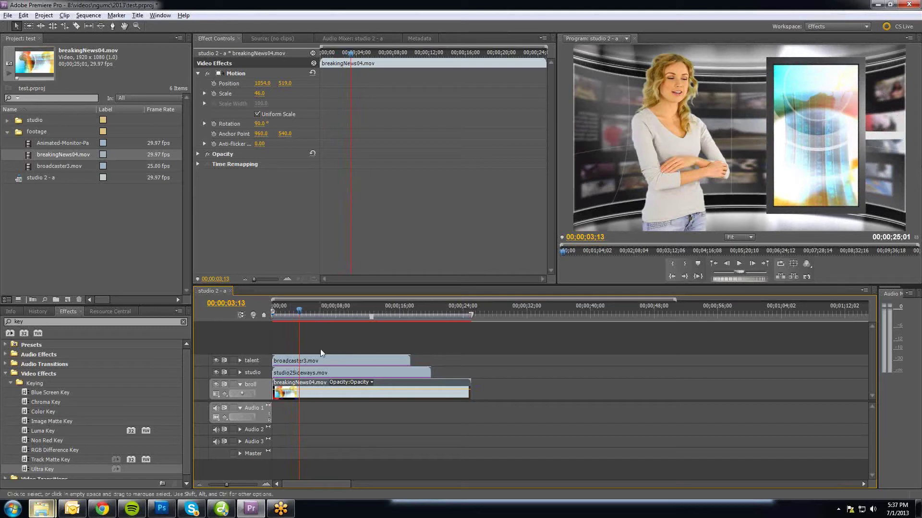
pyautogui.click(323, 373)
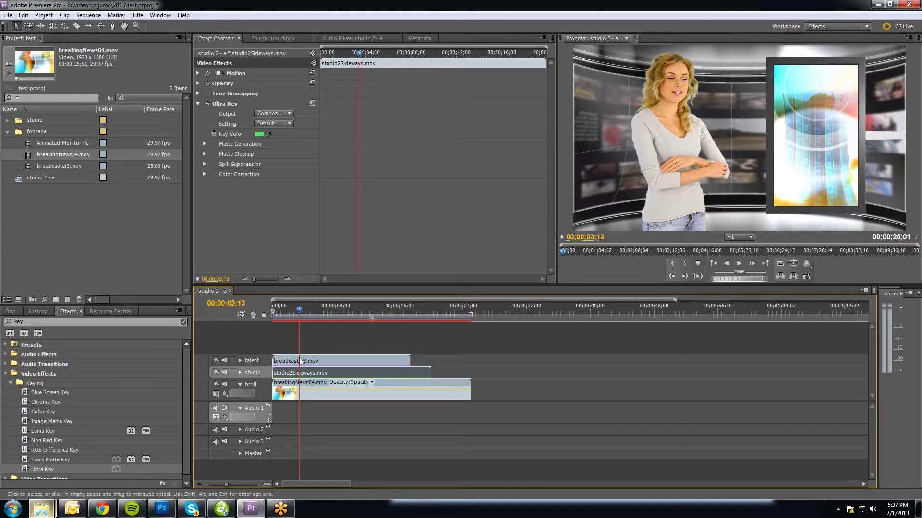
pyautogui.click(95, 16)
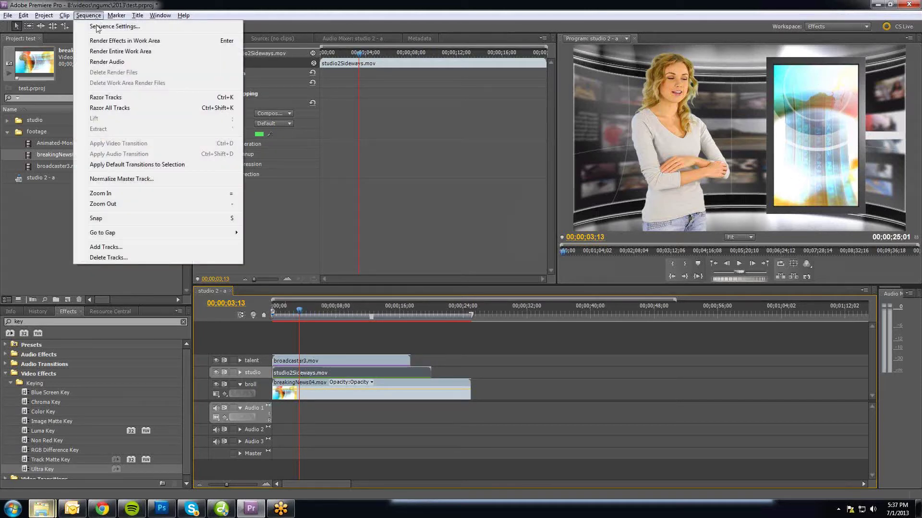
pyautogui.click(106, 98)
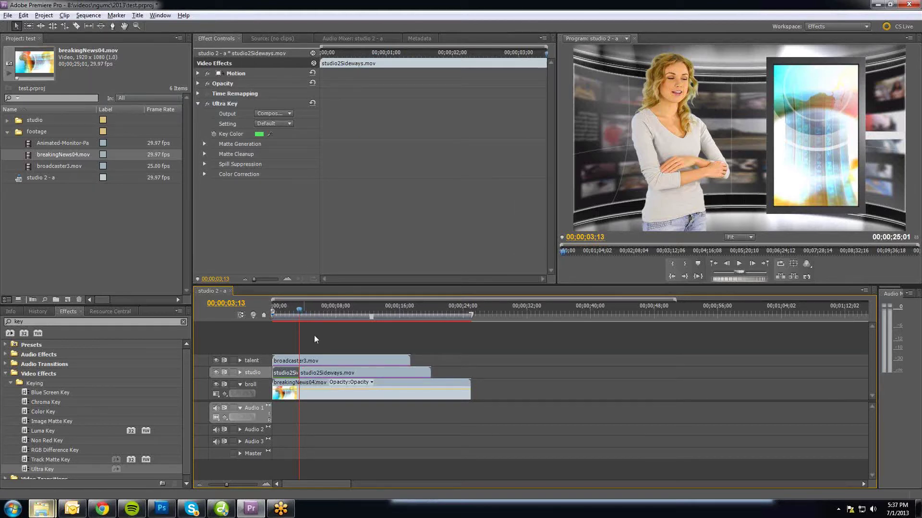
# Try to paste a copy of the second studio2Sideways.mov segment at its end, 00;00;19;29, and undo the paste
pyautogui.click(320, 372)
pyautogui.moveTo(302, 312); pyautogui.dragTo(426, 328)
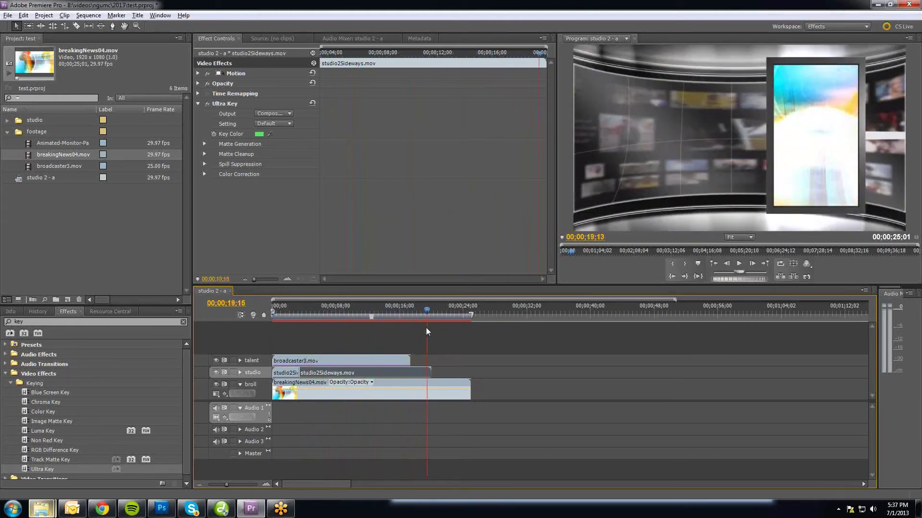
pyautogui.click(450, 372)
pyautogui.click(417, 372)
pyautogui.moveTo(427, 311); pyautogui.dragTo(432, 315)
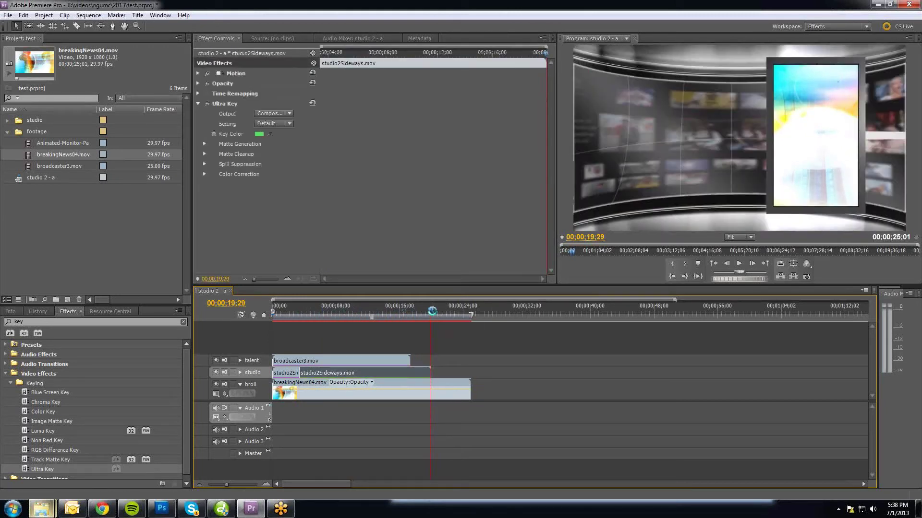
pyautogui.hotkey('ctrl', 'v')
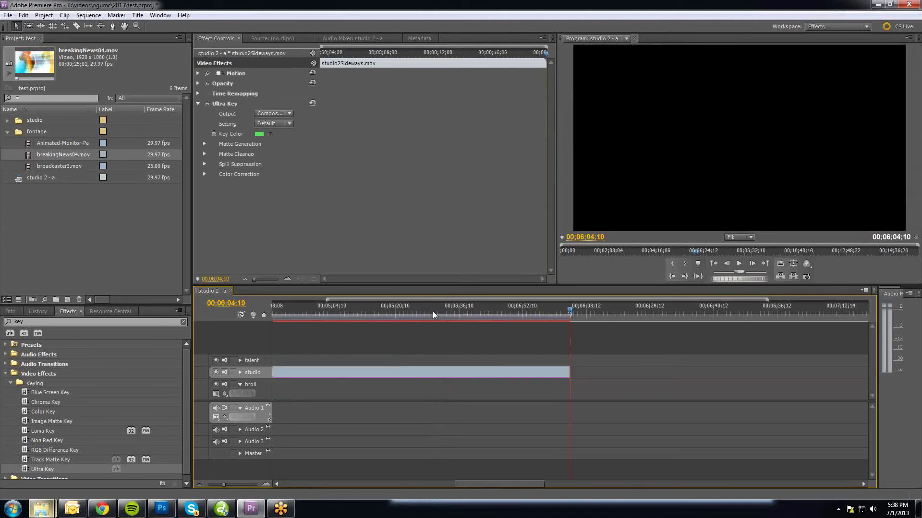
pyautogui.press('-')
pyautogui.press('-')
pyautogui.press('-')
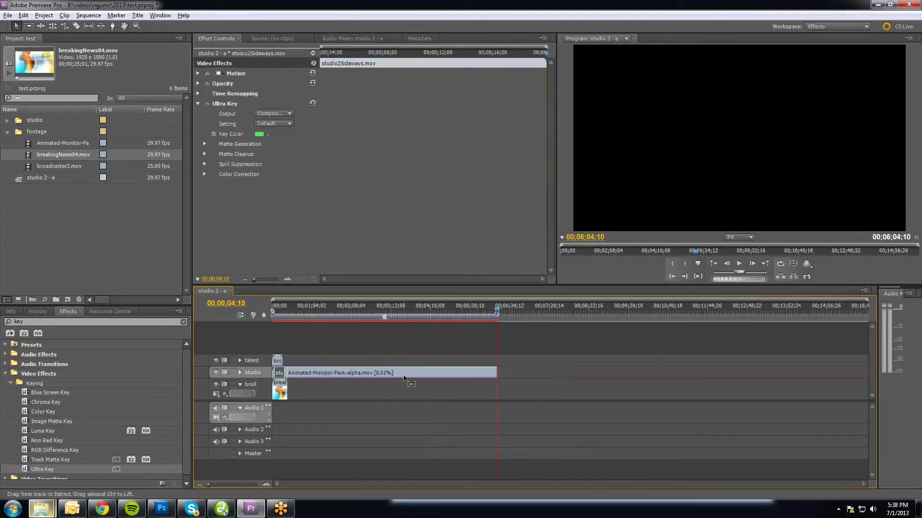
pyautogui.hotkey('ctrl', 'z')
pyautogui.click(284, 313)
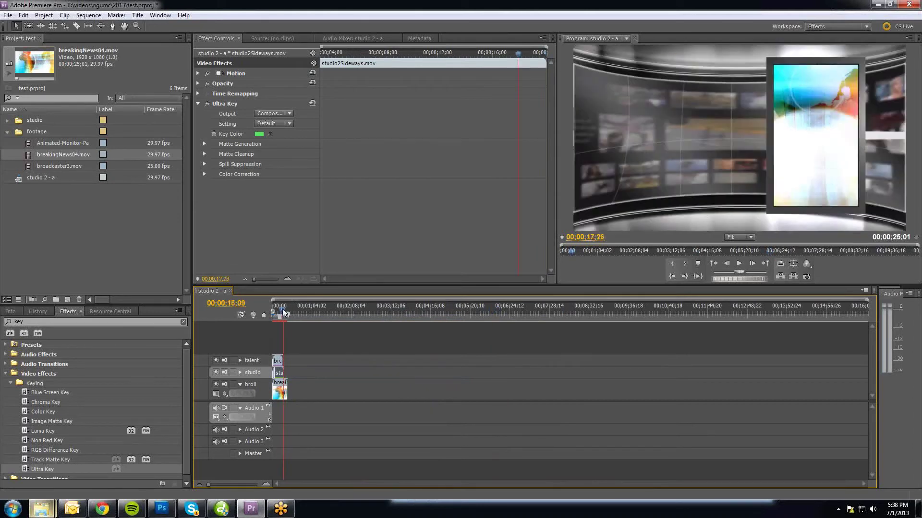
# Copy the second studio2Sideways.mov segment and paste it twice in a row on the studio track, starting at 00;00;19;29
pyautogui.press('=')
pyautogui.press('=')
pyautogui.press('=')
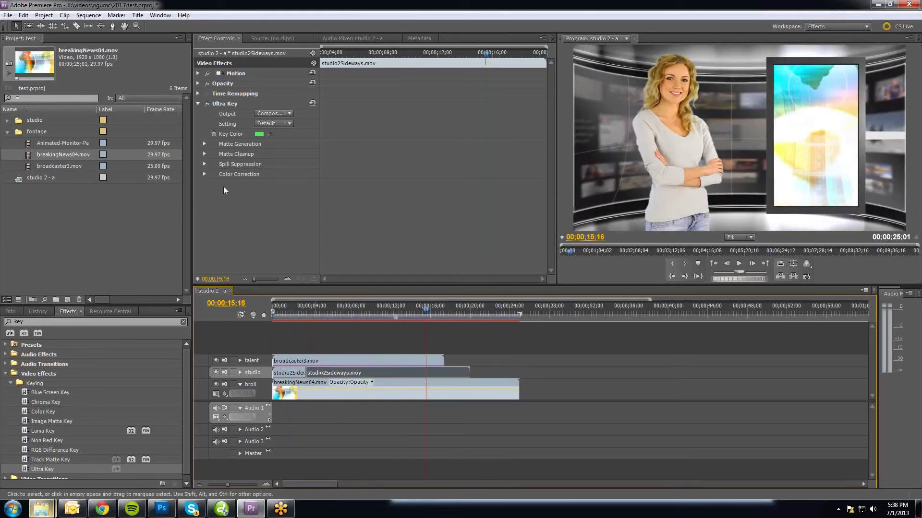
pyautogui.click(23, 15)
pyautogui.click(44, 62)
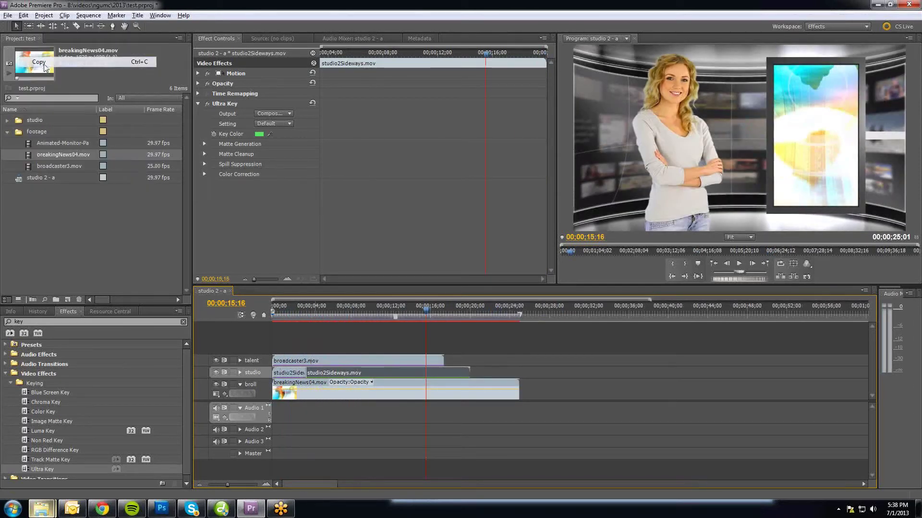
pyautogui.moveTo(433, 313); pyautogui.dragTo(473, 312)
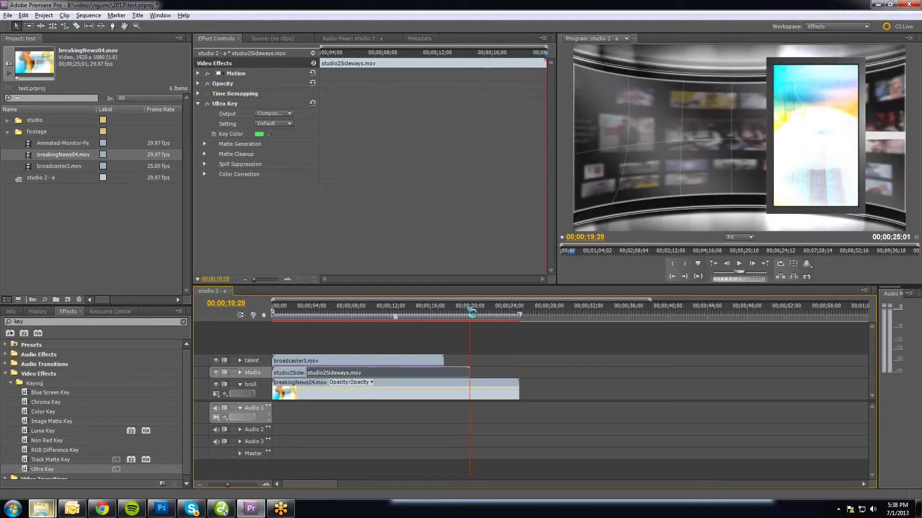
pyautogui.hotkey('ctrl', 'v')
pyautogui.hotkey('ctrl', 'v')
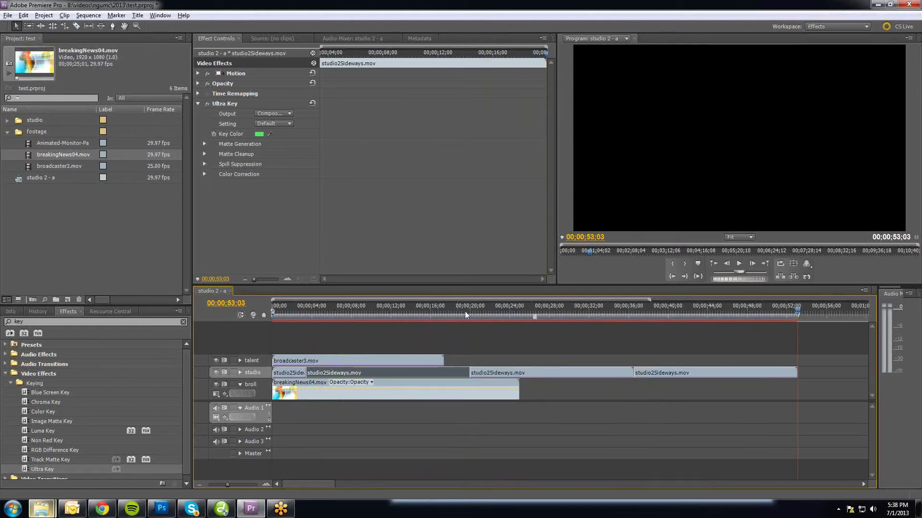
# Find the Cross Dissolve transition and apply it at the studio track cut near 00;00;20;00, between the second and third segments
pyautogui.moveTo(465, 315)
pyautogui.mouseDown()
pyautogui.moveTo(486, 312)
pyautogui.moveTo(466, 313)
pyautogui.mouseUp()
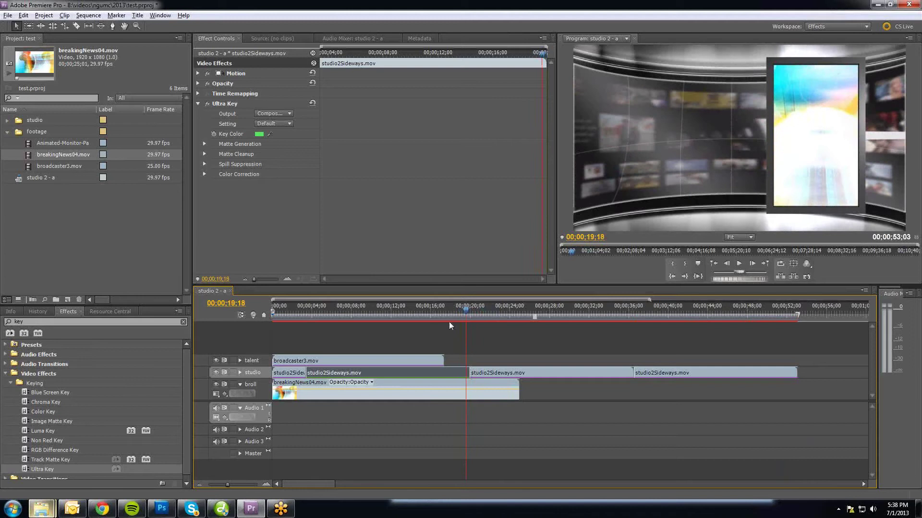
pyautogui.click(37, 322)
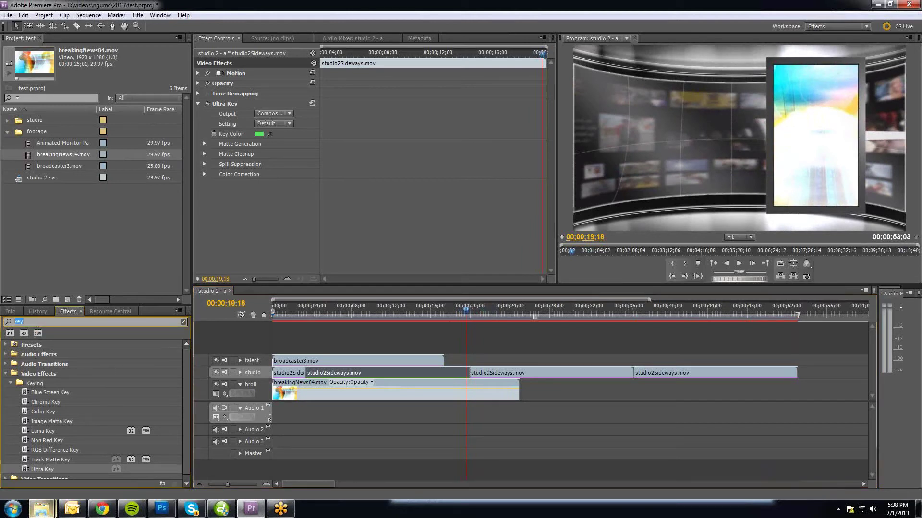
pyautogui.write('diss')
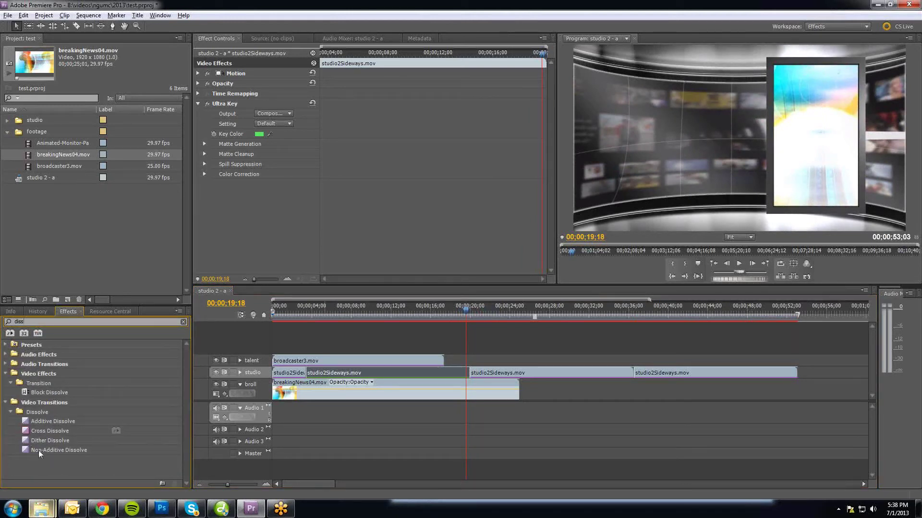
pyautogui.moveTo(22, 431); pyautogui.dragTo(469, 373)
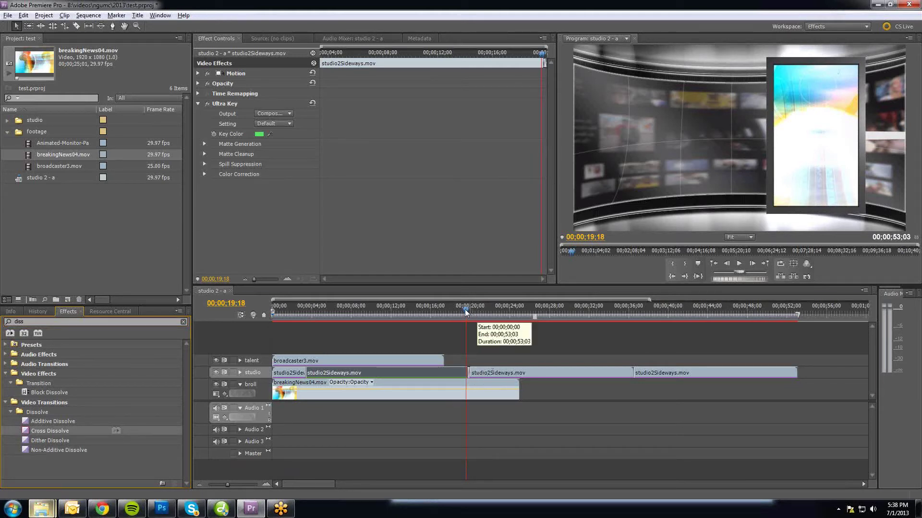
# Delete the last pasted studio2Sideways.mov segment from the end of the studio track
pyautogui.moveTo(465, 310)
pyautogui.mouseDown()
pyautogui.moveTo(479, 311)
pyautogui.moveTo(456, 310)
pyautogui.moveTo(493, 310)
pyautogui.moveTo(437, 311)
pyautogui.moveTo(623, 312)
pyautogui.moveTo(265, 316)
pyautogui.moveTo(315, 319)
pyautogui.moveTo(293, 319)
pyautogui.mouseUp()
pyautogui.click(675, 373)
pyautogui.press('Delete')
# Try reversing the speed of a copy of the first studio2Sideways.mov segment pasted after the others, and delete that copy
pyautogui.click(291, 377)
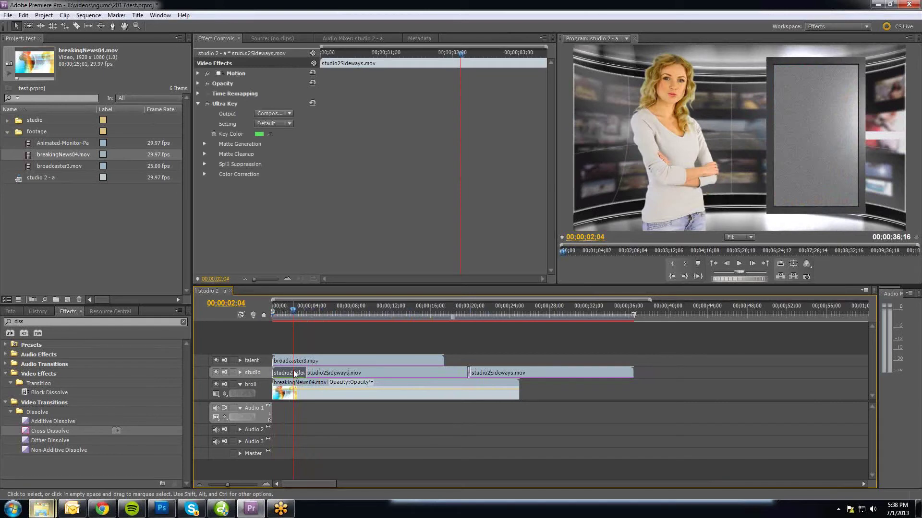
pyautogui.click(652, 311)
pyautogui.hotkey('ctrl', 'v')
pyautogui.rightClick(672, 371)
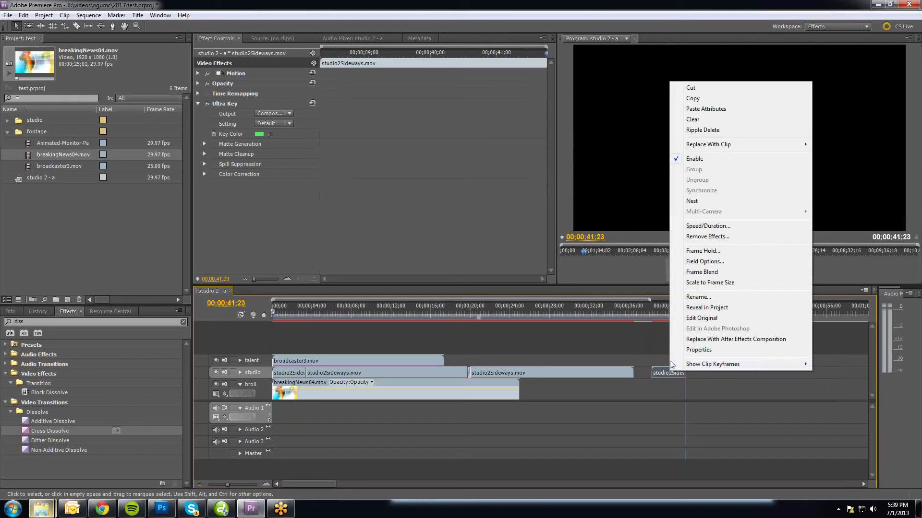
pyautogui.click(707, 226)
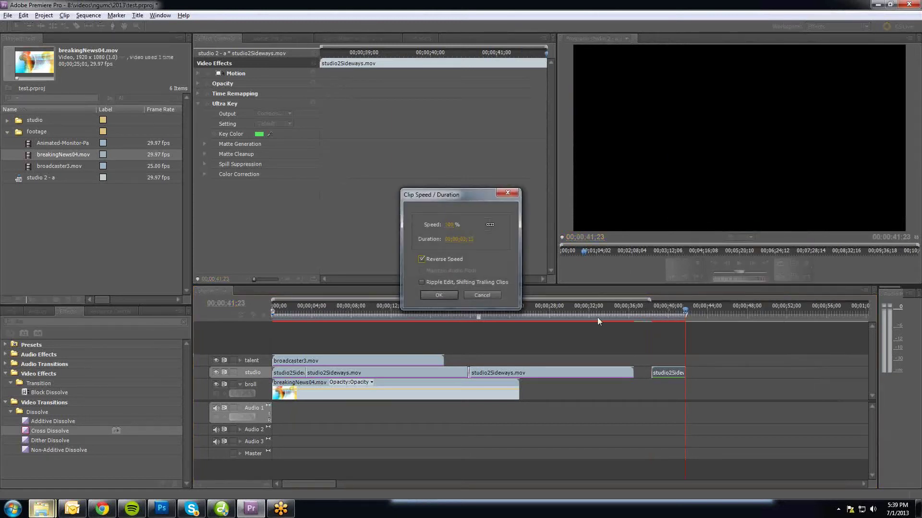
pyautogui.click(439, 295)
pyautogui.moveTo(655, 311)
pyautogui.mouseDown()
pyautogui.moveTo(645, 312)
pyautogui.moveTo(687, 321)
pyautogui.moveTo(649, 319)
pyautogui.moveTo(685, 320)
pyautogui.moveTo(664, 319)
pyautogui.mouseUp()
pyautogui.press('Delete')
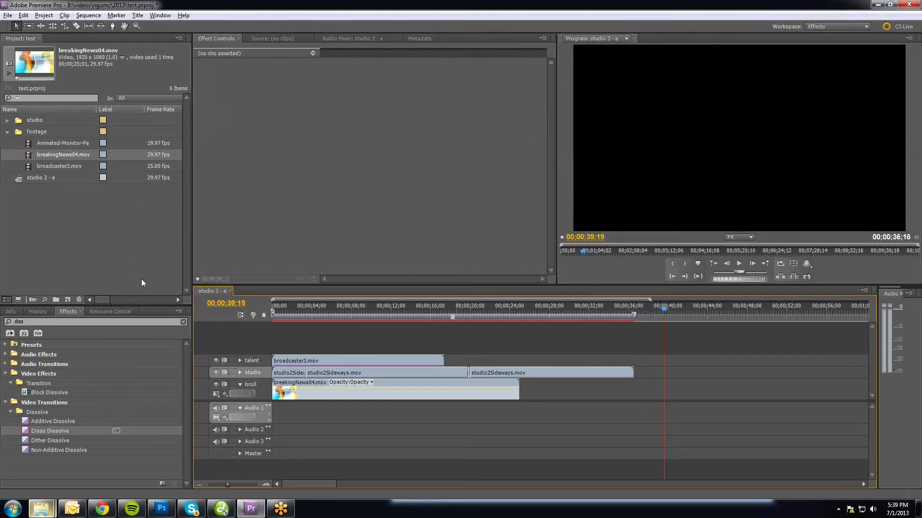
# Create an HDV 1080p30 sequence named "studio 2 - b" and move it out of the footage bin to the project's root
pyautogui.click(69, 299)
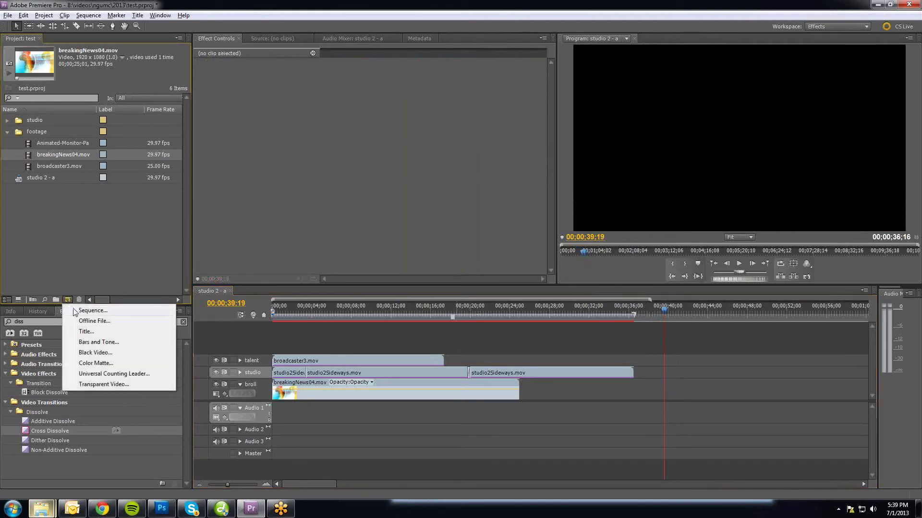
pyautogui.click(92, 310)
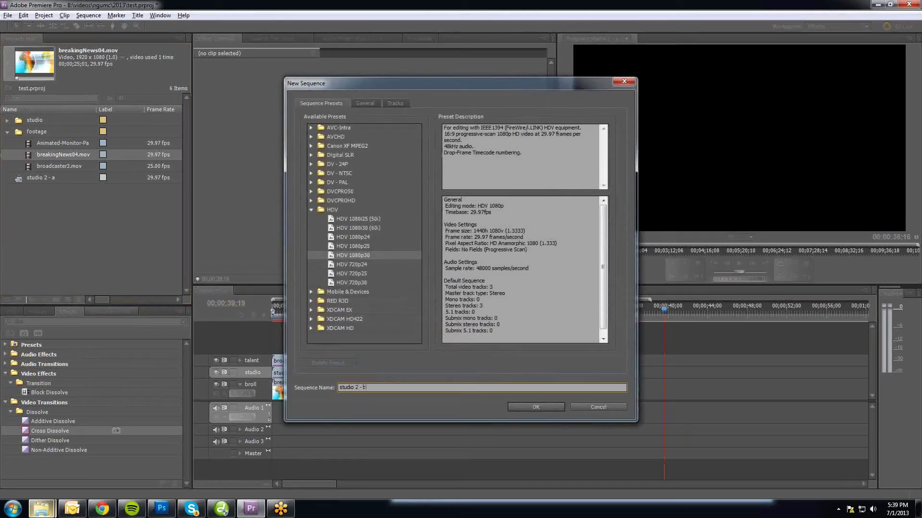
pyautogui.click(537, 407)
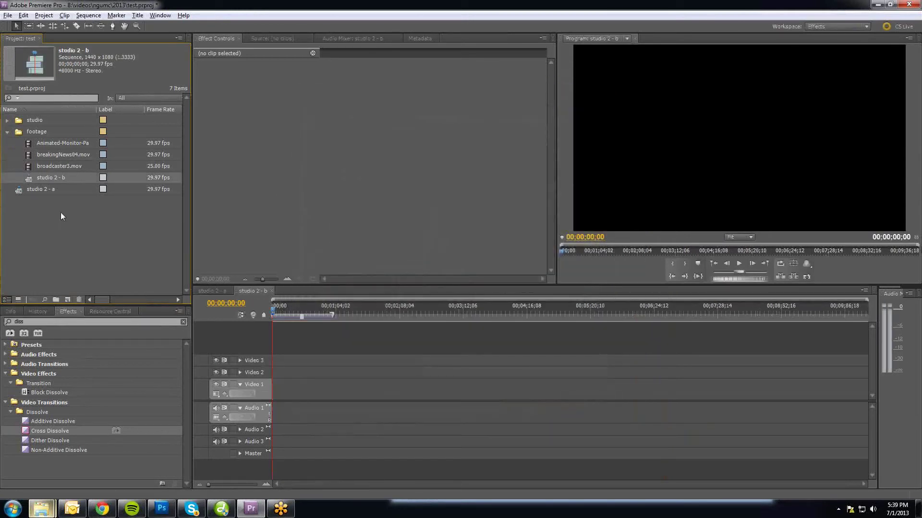
pyautogui.moveTo(30, 176); pyautogui.dragTo(22, 217)
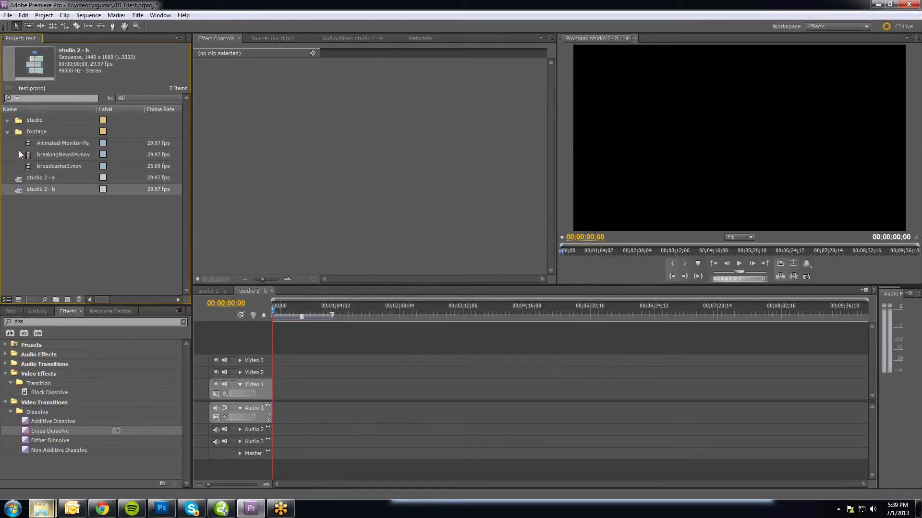
# Place studio2Loop.mov from the studio bin at the start of Video 1 and preview its playback
pyautogui.click(7, 132)
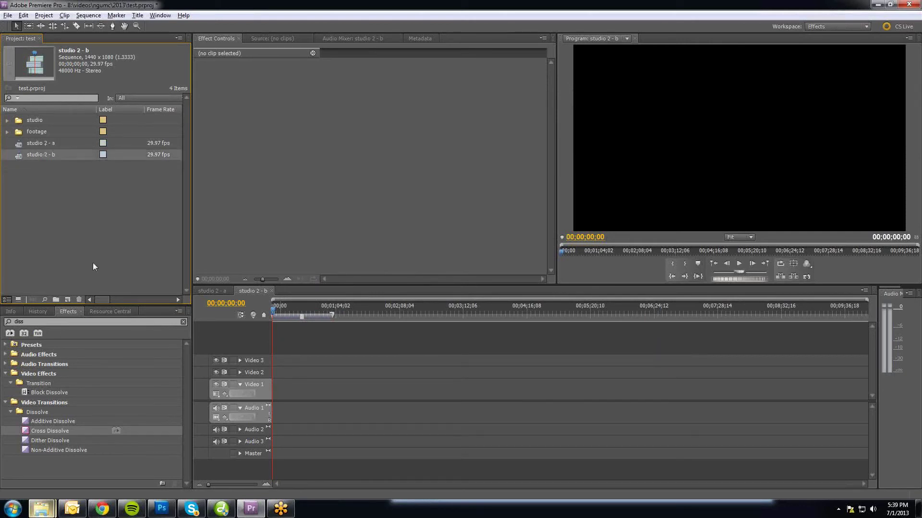
pyautogui.click(7, 121)
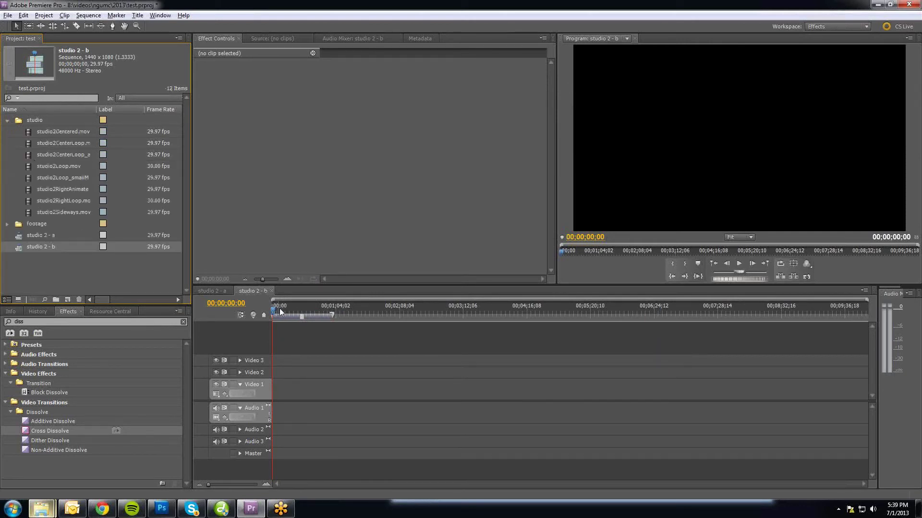
pyautogui.click(281, 312)
pyautogui.click(28, 133)
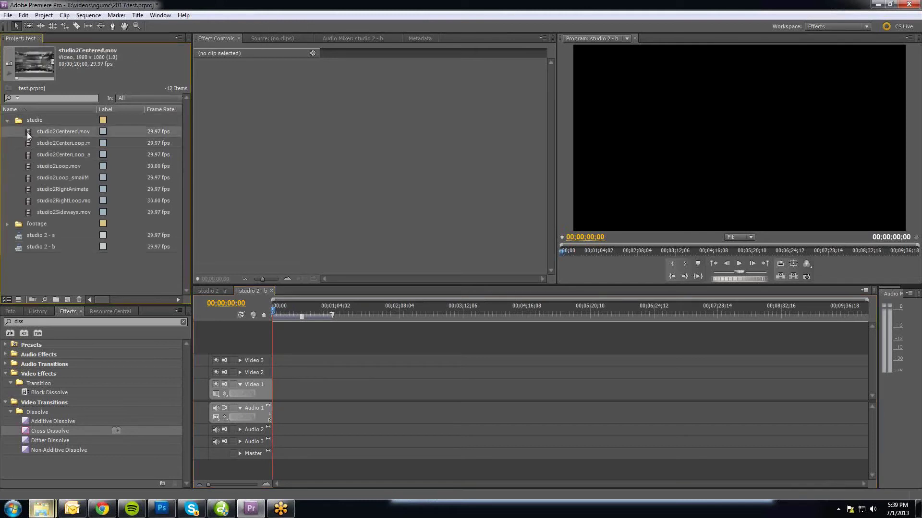
pyautogui.click(30, 143)
pyautogui.click(28, 155)
pyautogui.click(27, 166)
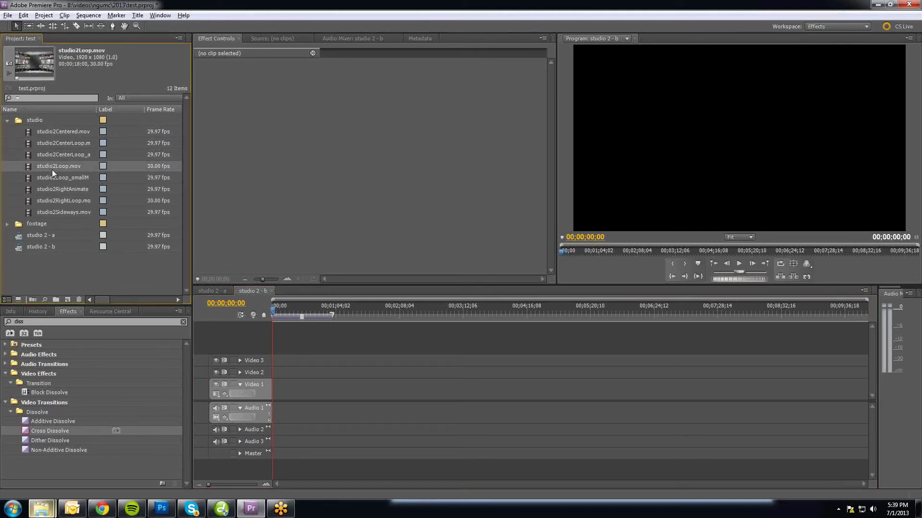
pyautogui.moveTo(29, 167); pyautogui.dragTo(271, 391)
pyautogui.press('=')
pyautogui.press('=')
pyautogui.press('=')
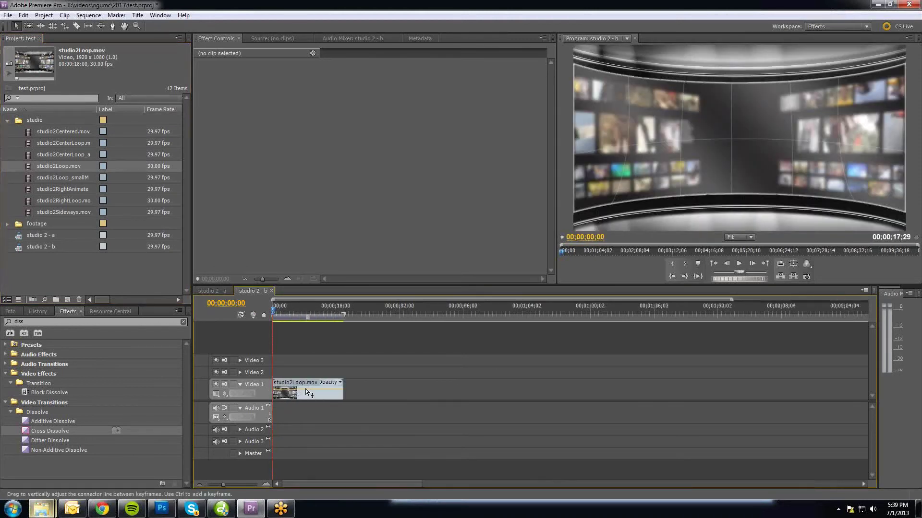
pyautogui.moveTo(304, 310); pyautogui.dragTo(409, 332)
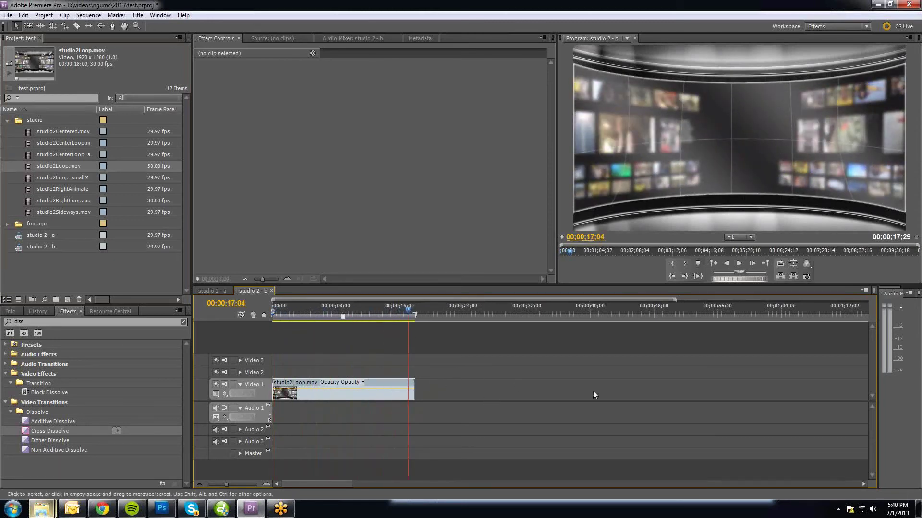
pyautogui.moveTo(409, 310); pyautogui.dragTo(267, 314)
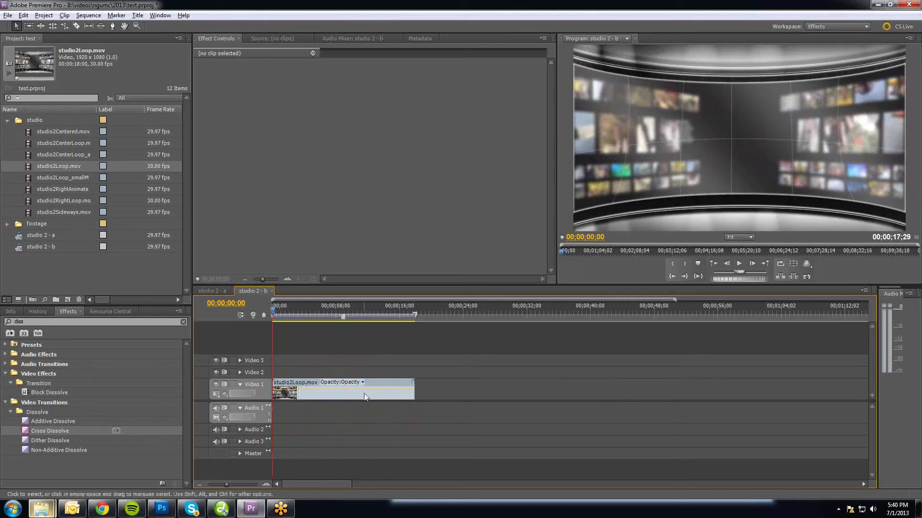
# Rename the Video 1 track as "studio"
pyautogui.rightClick(268, 387)
pyautogui.click(288, 392)
pyautogui.press('BackSpace')
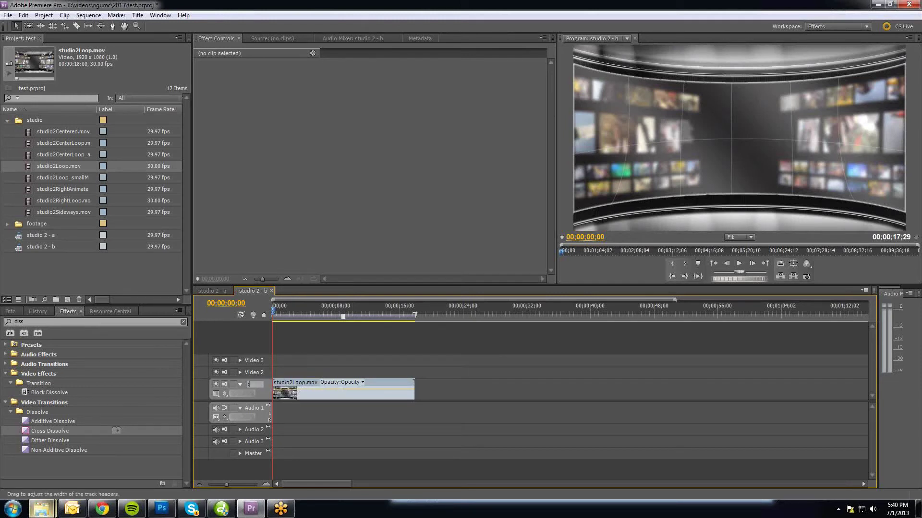
pyautogui.write('studio')
pyautogui.press('Return')
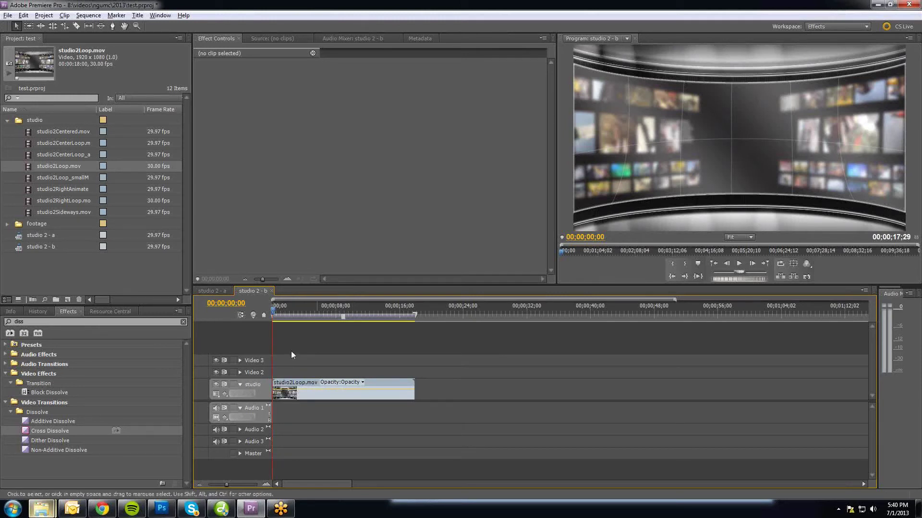
# Place Animated-Monitor-Pack-alpha.mov from the footage bin at the start of Video 2, above the studio clip
pyautogui.click(6, 120)
pyautogui.click(6, 132)
pyautogui.click(24, 146)
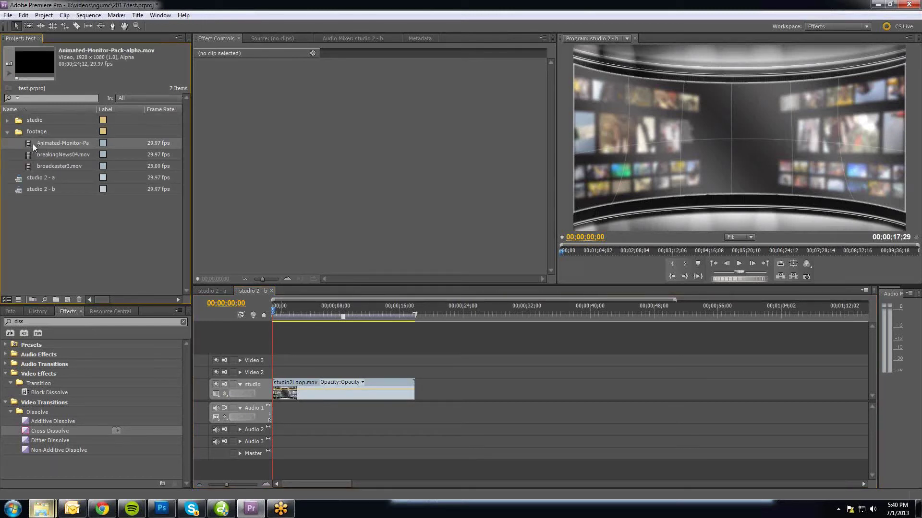
pyautogui.moveTo(260, 315); pyautogui.dragTo(270, 373)
# Cut the monitor clip on Video 2 at 00;00;03;29 and delete the part after the cut
pyautogui.click(298, 312)
pyautogui.moveTo(298, 312)
pyautogui.mouseDown()
pyautogui.moveTo(267, 318)
pyautogui.moveTo(371, 311)
pyautogui.moveTo(288, 313)
pyautogui.moveTo(301, 311)
pyautogui.moveTo(274, 310)
pyautogui.moveTo(305, 305)
pyautogui.moveTo(272, 303)
pyautogui.moveTo(305, 313)
pyautogui.mouseUp()
pyautogui.press('Left')
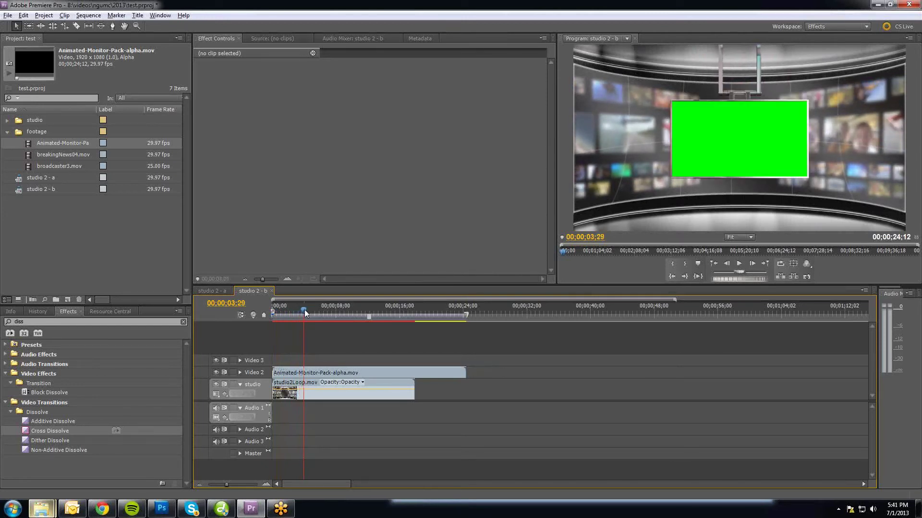
pyautogui.click(263, 373)
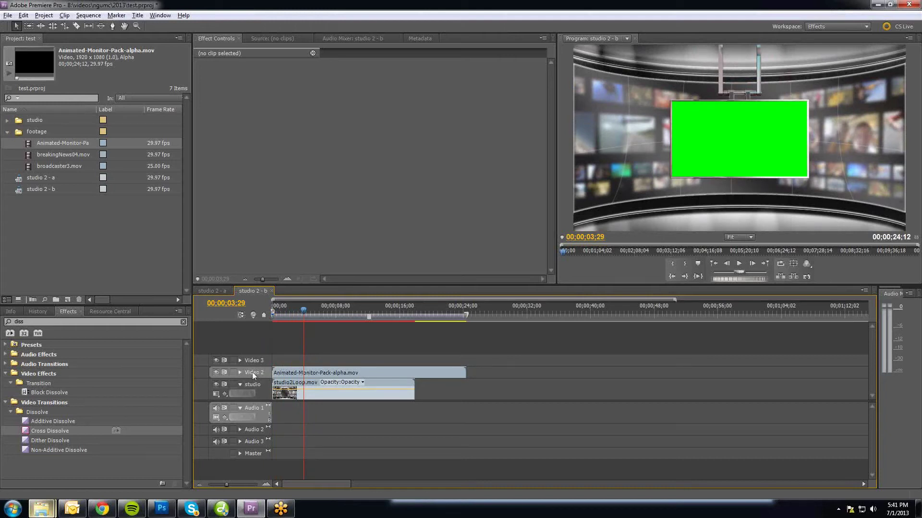
pyautogui.click(87, 16)
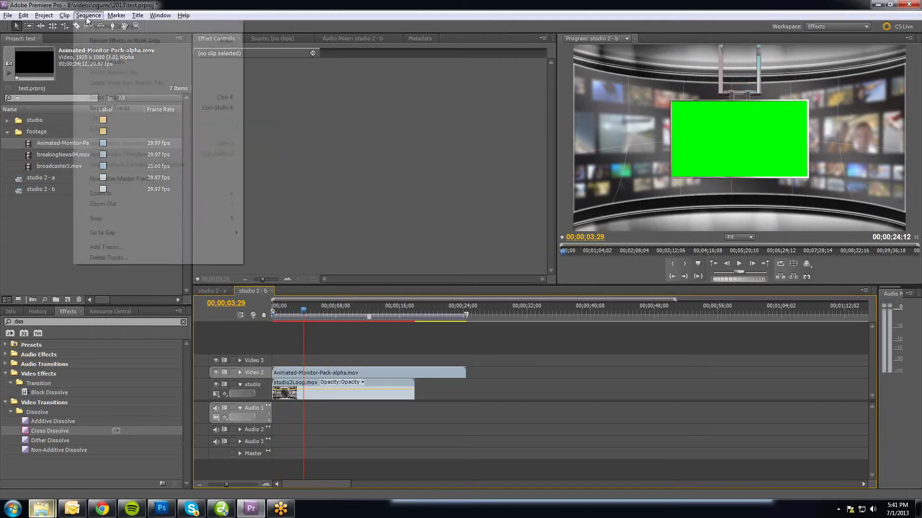
pyautogui.click(100, 97)
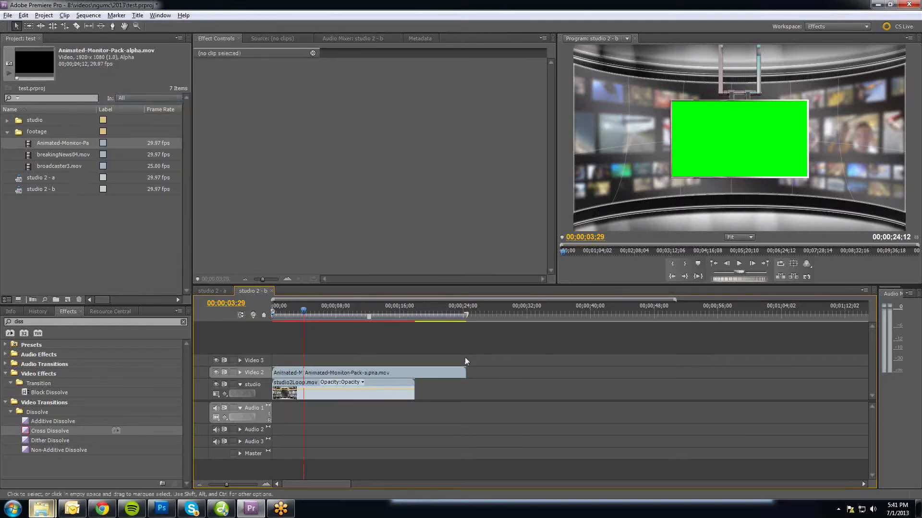
pyautogui.moveTo(474, 356); pyautogui.dragTo(445, 373)
pyautogui.moveTo(309, 316); pyautogui.dragTo(375, 316)
pyautogui.press('Delete')
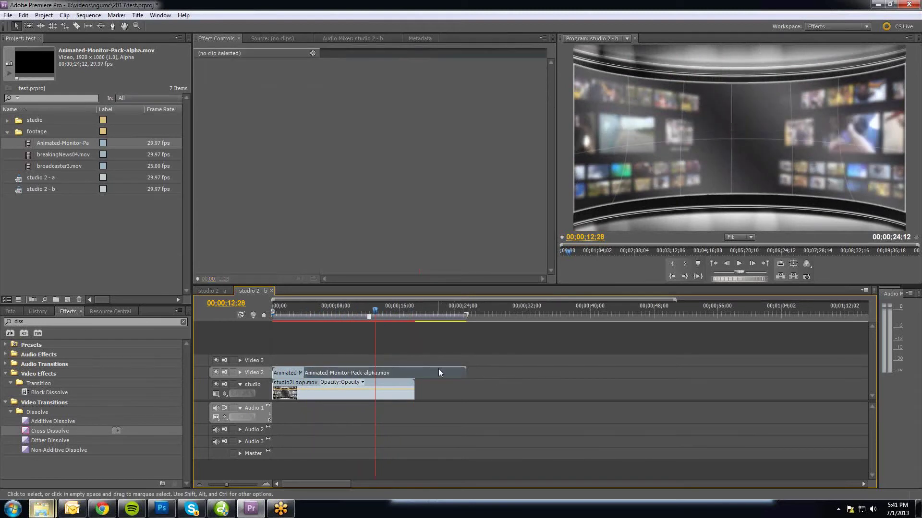
# Cut the remaining monitor clip at 00;00;03;28, leaving a sliver with the last frame of the lowered monitor
pyautogui.click(299, 315)
pyautogui.moveTo(301, 315); pyautogui.dragTo(304, 315)
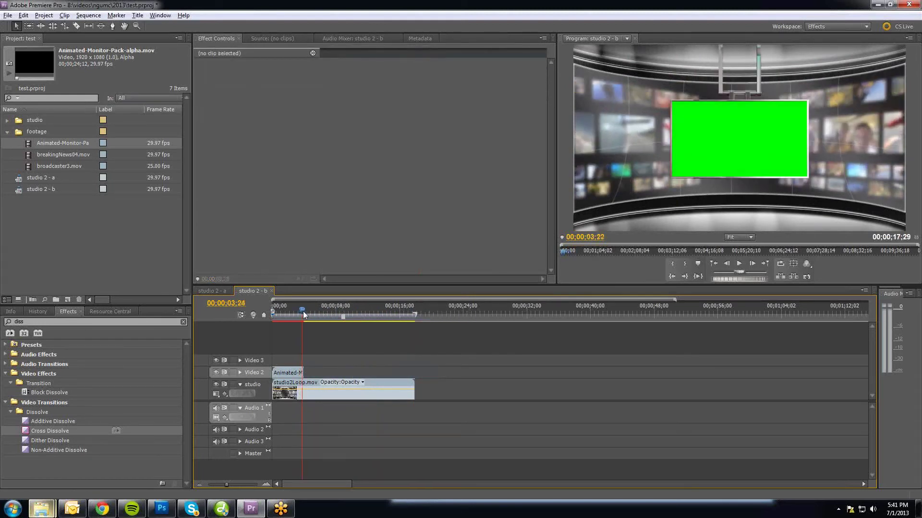
pyautogui.press('=')
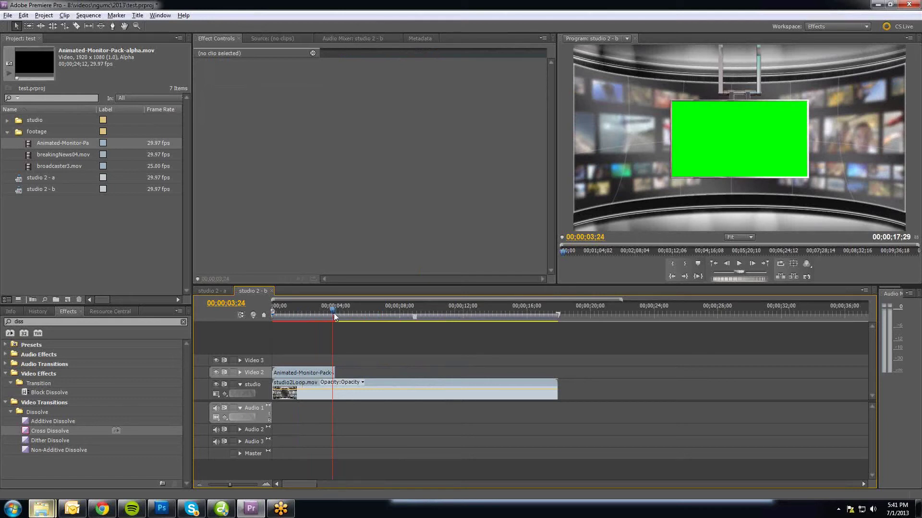
pyautogui.moveTo(333, 313)
pyautogui.mouseDown()
pyautogui.moveTo(346, 316)
pyautogui.moveTo(333, 313)
pyautogui.mouseUp()
pyautogui.press('=')
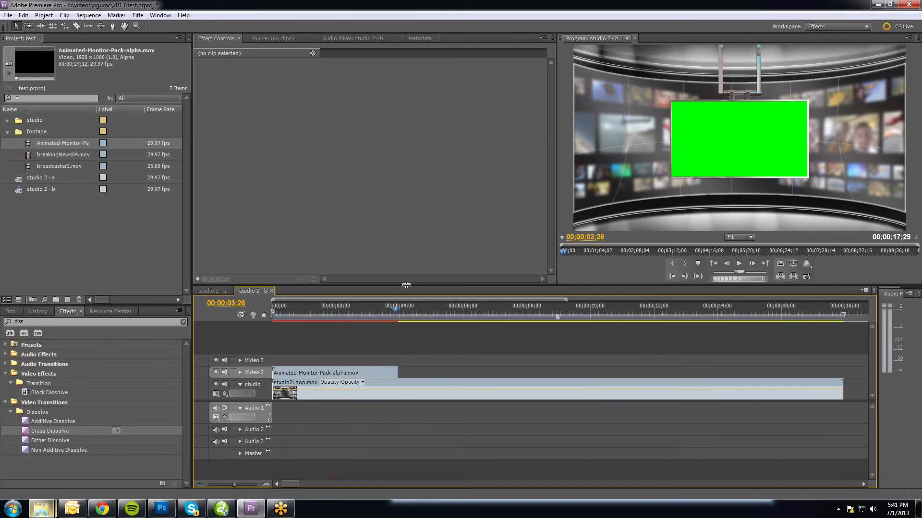
pyautogui.press('=')
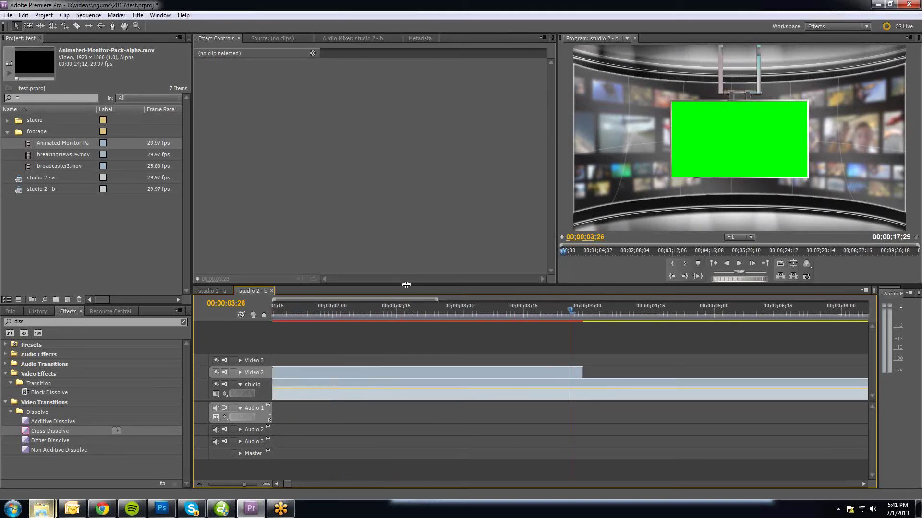
pyautogui.press('=')
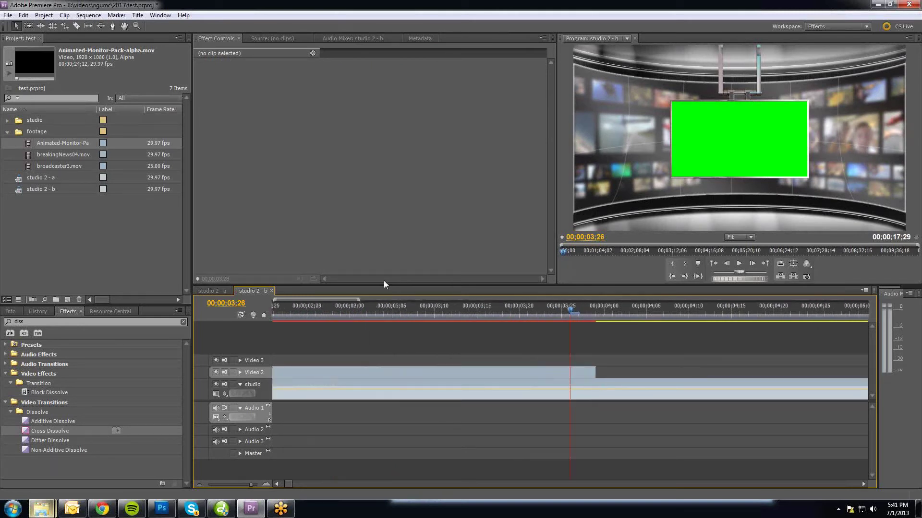
pyautogui.moveTo(583, 307); pyautogui.dragTo(586, 313)
pyautogui.click(592, 373)
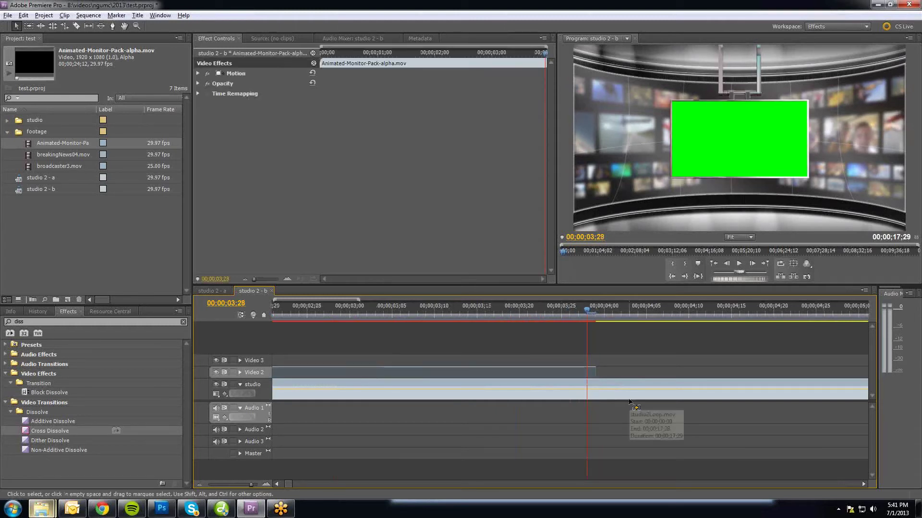
pyautogui.hotkey('ctrl', 'k')
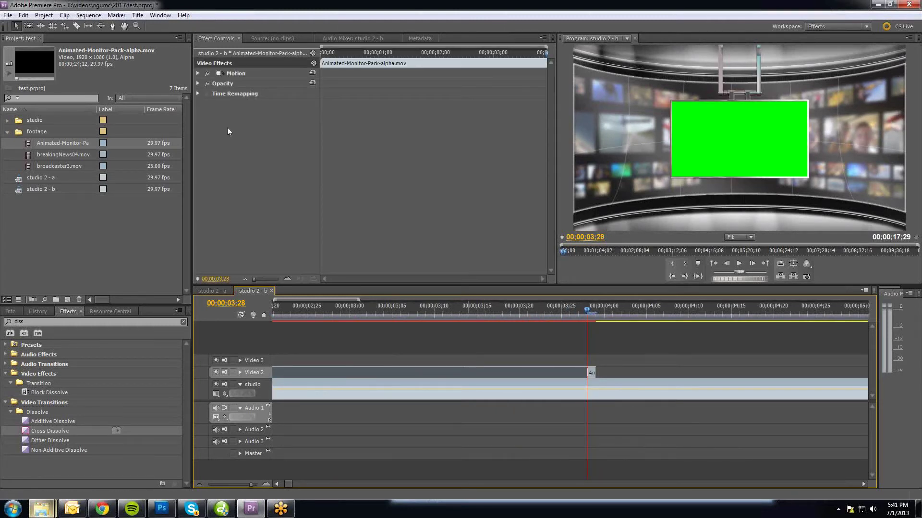
pyautogui.click(89, 15)
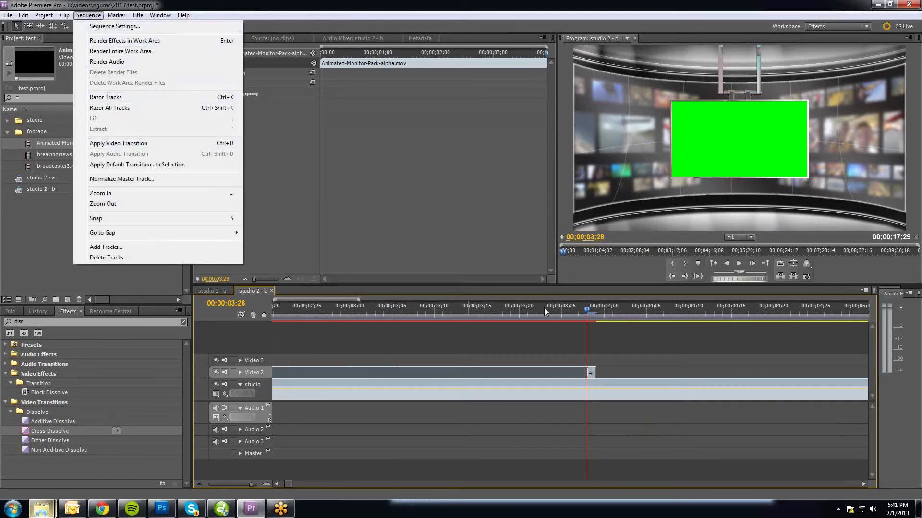
# Set the speed of the short monitor segment after the cut to 0.01% so it holds as a still
pyautogui.click(592, 372)
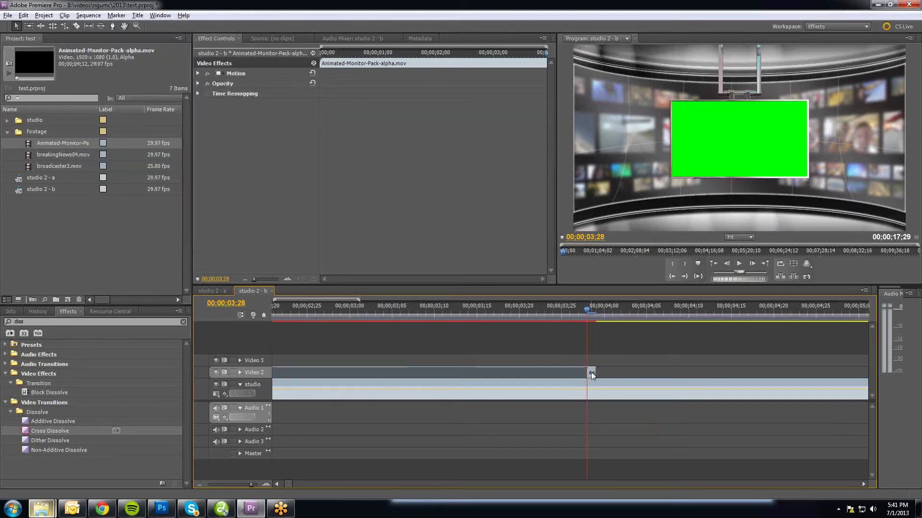
pyautogui.rightClick(591, 372)
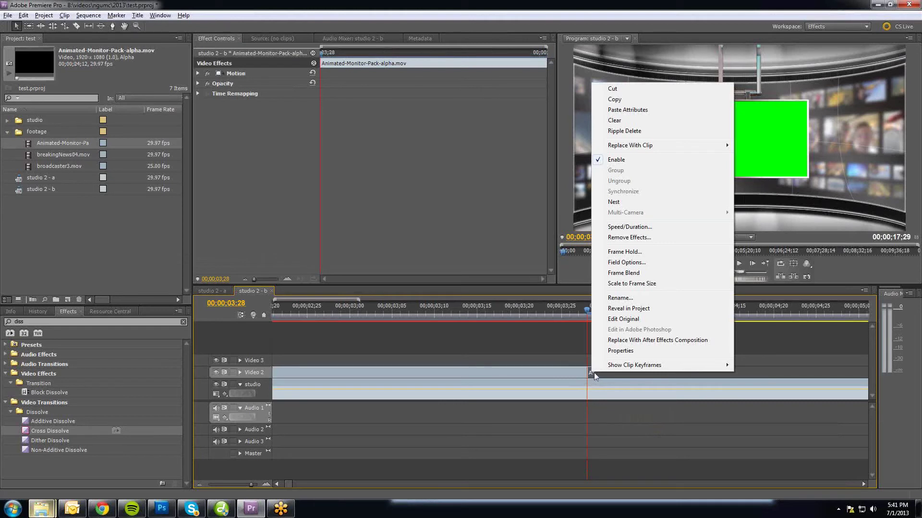
pyautogui.click(630, 228)
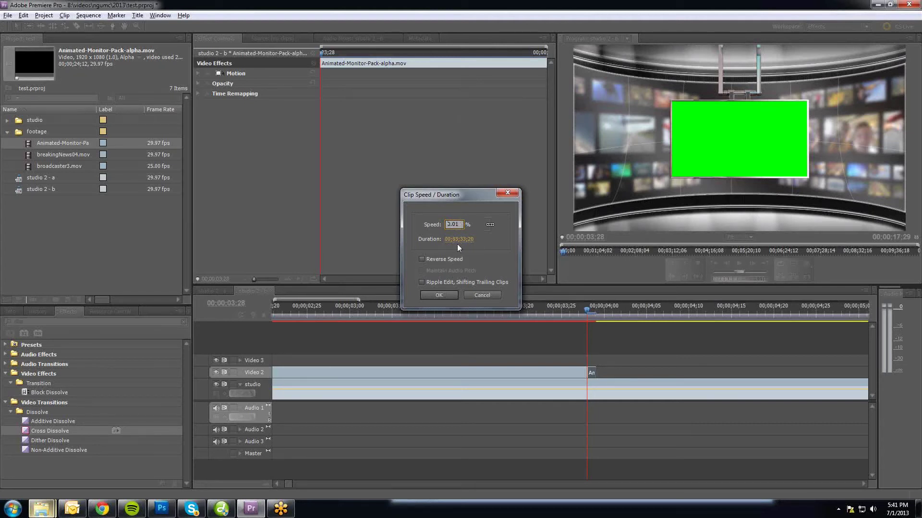
pyautogui.moveTo(457, 244); pyautogui.dragTo(462, 246)
pyautogui.click(440, 294)
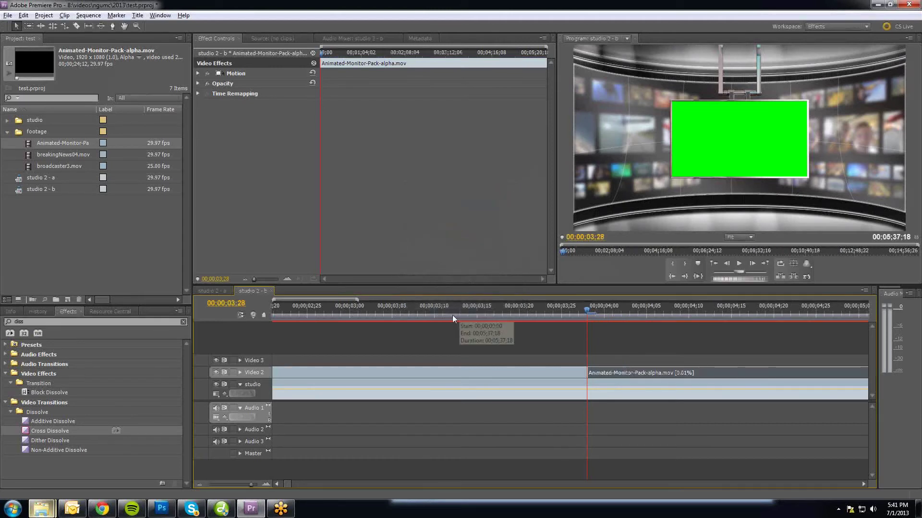
# Examine how far the slowed monitor segment extends on the timeline and how the monitor looks during it
pyautogui.press('-')
pyautogui.press('-')
pyautogui.press('-')
pyautogui.press('-')
pyautogui.press('-')
pyautogui.press('-')
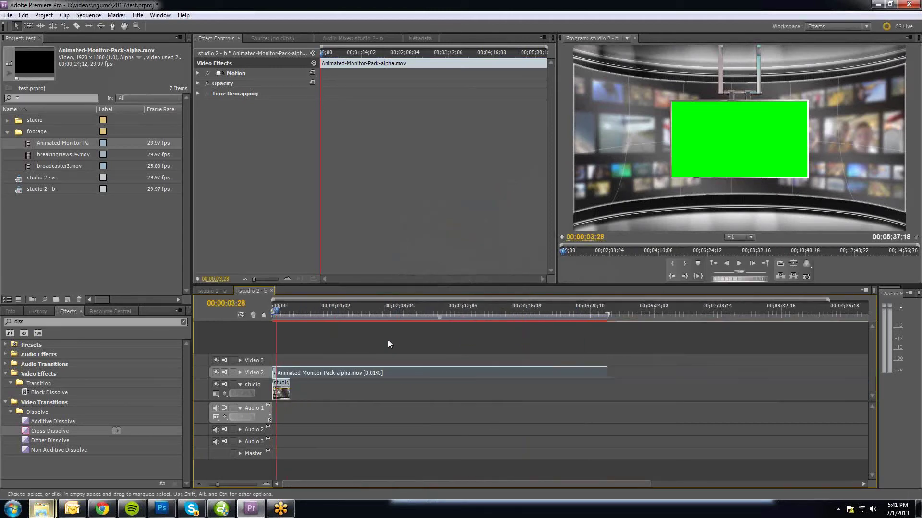
pyautogui.moveTo(276, 311); pyautogui.dragTo(335, 313)
pyautogui.press('=')
pyautogui.press('=')
pyautogui.press('=')
pyautogui.press('=')
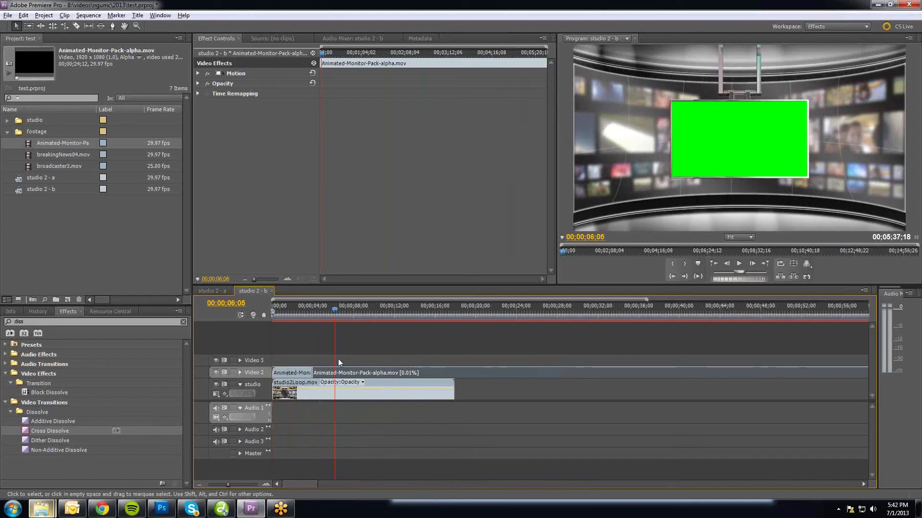
# Review the playback around the cut between the animated and the slowed monitor segments, back to 00;00;03;06
pyautogui.click(304, 312)
pyautogui.press('Left')
pyautogui.press('Left')
pyautogui.press('Left')
pyautogui.press('Left')
pyautogui.press('Left')
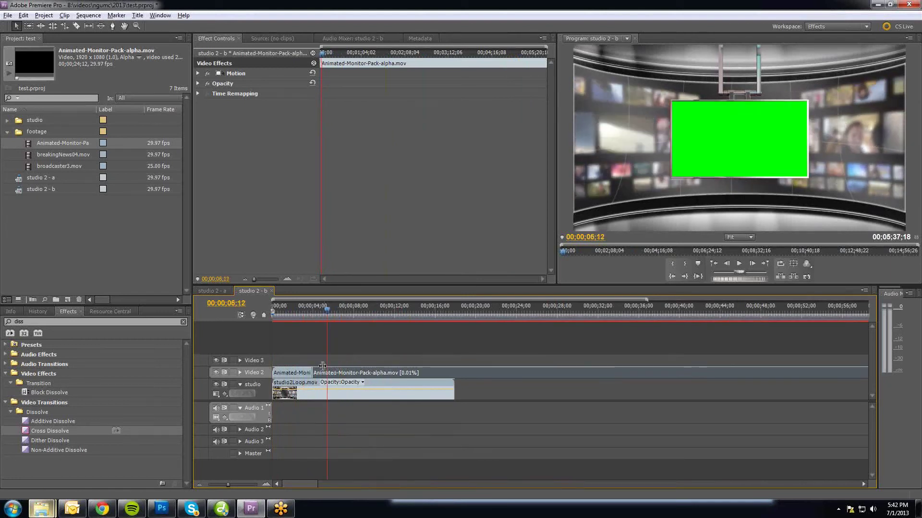
pyautogui.moveTo(302, 370); pyautogui.dragTo(332, 373)
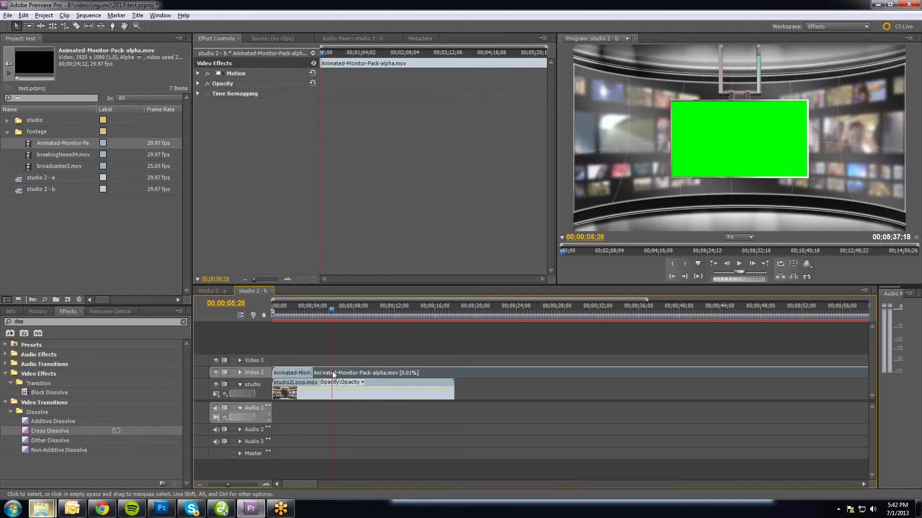
pyautogui.click(295, 375)
pyautogui.moveTo(314, 316)
pyautogui.mouseDown()
pyautogui.moveTo(323, 324)
pyautogui.moveTo(301, 320)
pyautogui.moveTo(310, 321)
pyautogui.mouseUp()
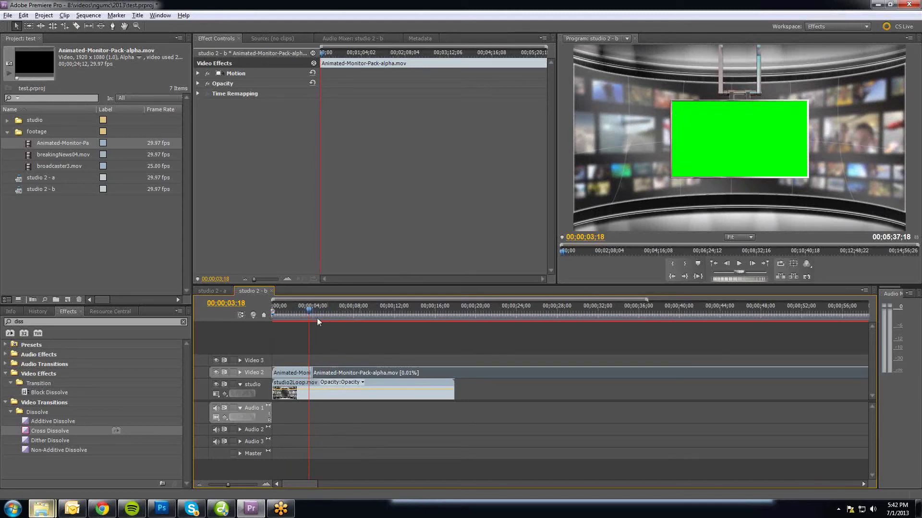
pyautogui.moveTo(318, 322); pyautogui.dragTo(305, 320)
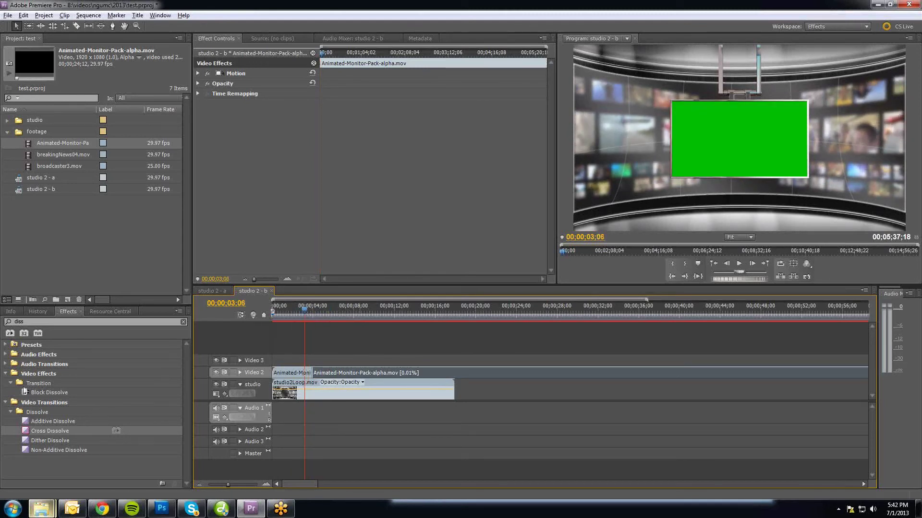
# Find the keying effects and apply Ultra Key to both the animated and the slowed Animated-Monitor-Pack-alpha.mov segments
pyautogui.moveTo(32, 322); pyautogui.dragTo(2, 328)
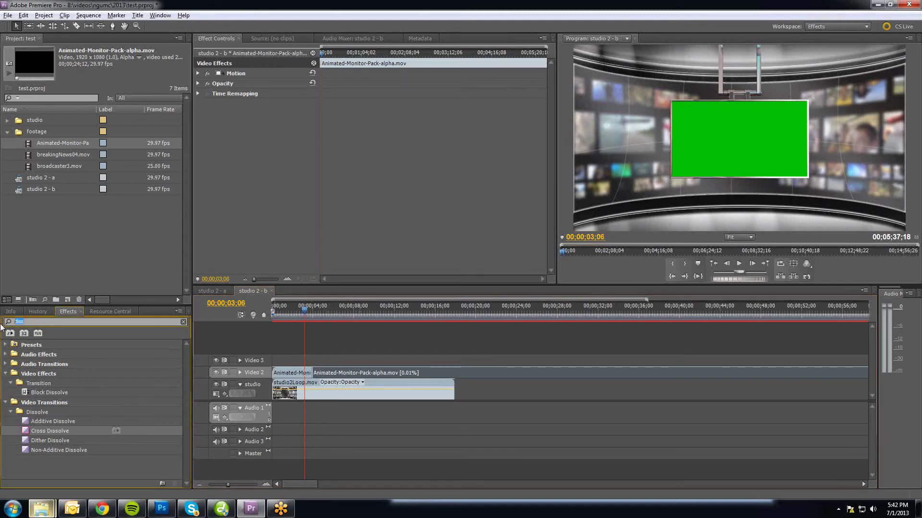
pyautogui.write('key')
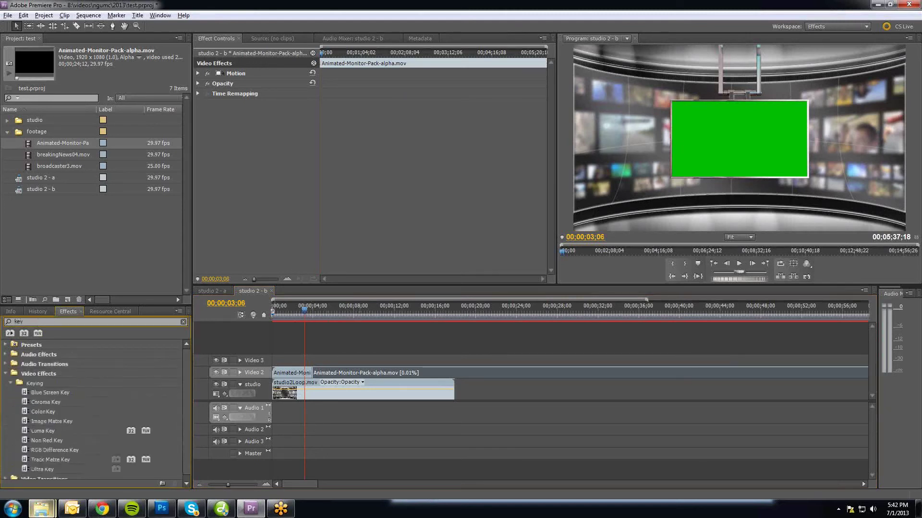
pyautogui.moveTo(32, 470); pyautogui.dragTo(290, 381)
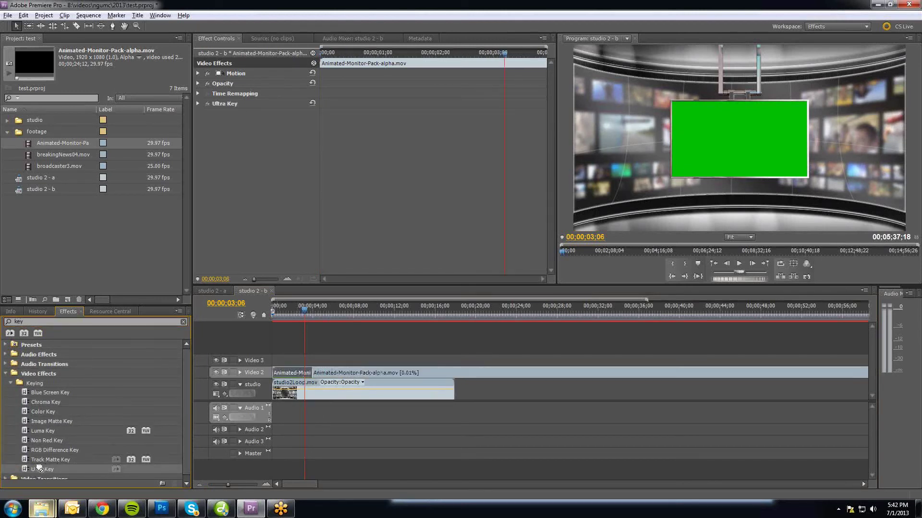
pyautogui.moveTo(39, 468); pyautogui.dragTo(330, 374)
pyautogui.click(298, 376)
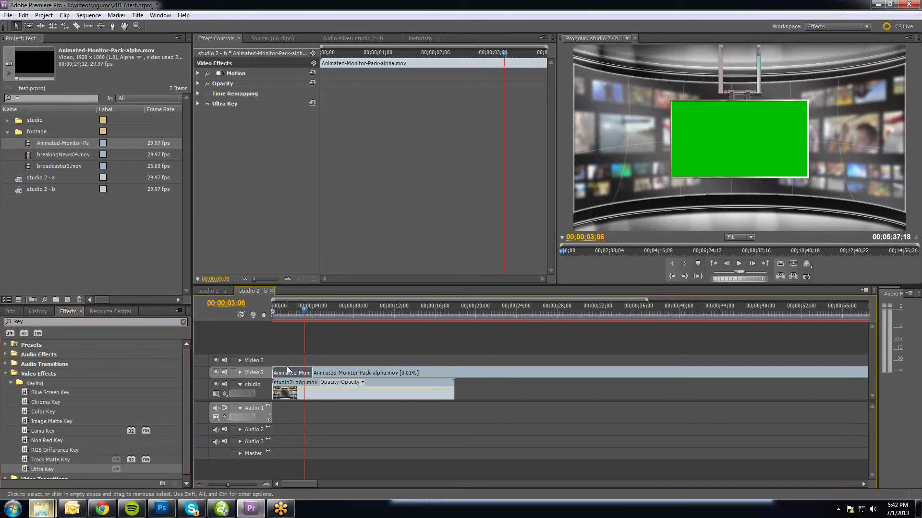
# Set the Ultra Key color of the animated monitor segment by sampling the green screen at 00;00;03;12
pyautogui.click(198, 104)
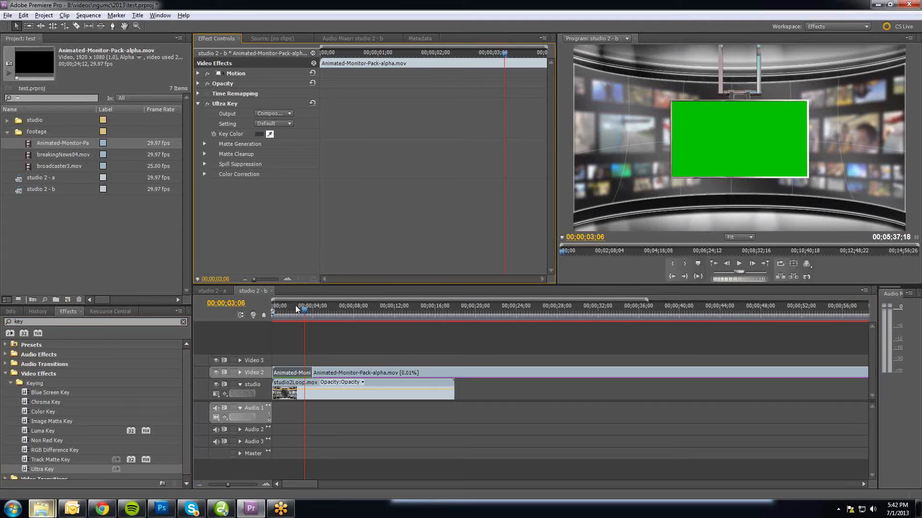
pyautogui.moveTo(304, 311); pyautogui.dragTo(307, 312)
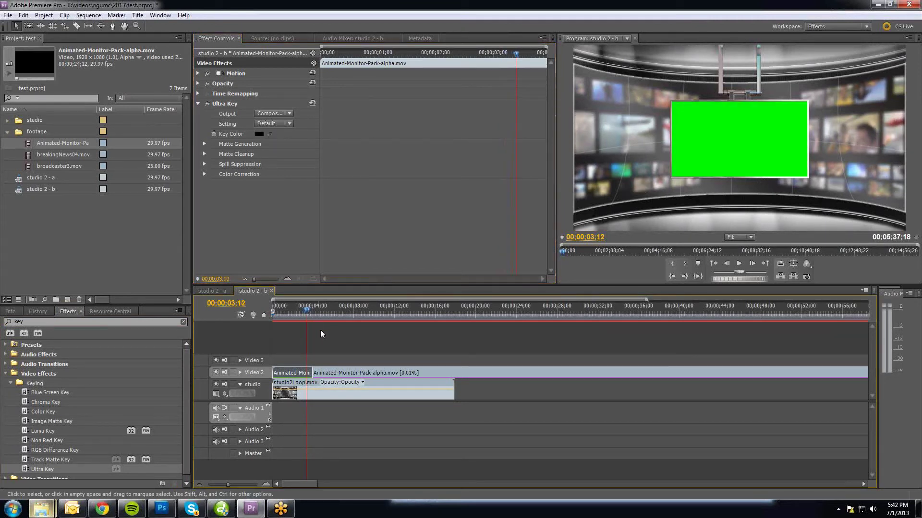
pyautogui.moveTo(268, 134); pyautogui.dragTo(700, 143)
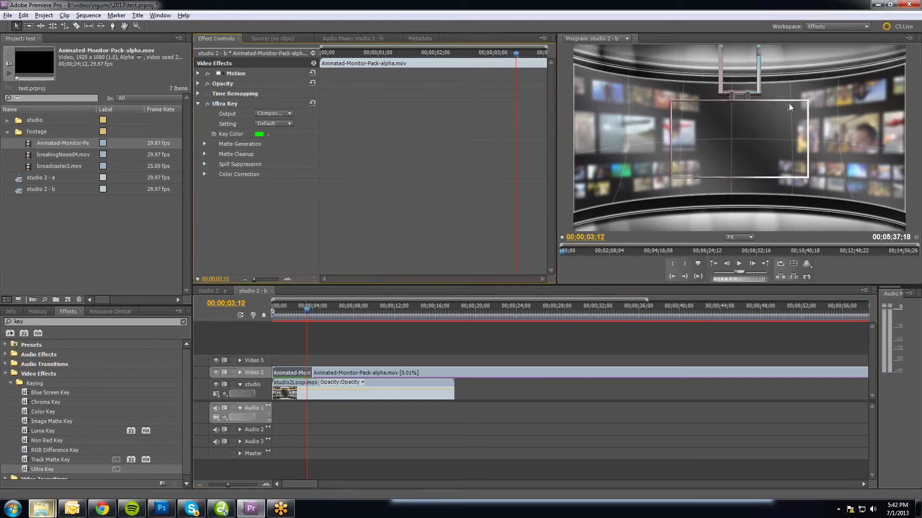
# Set the Ultra Key color of the slowed monitor segment by sampling its green screen at 00;00;05;23
pyautogui.click(331, 309)
pyautogui.click(402, 371)
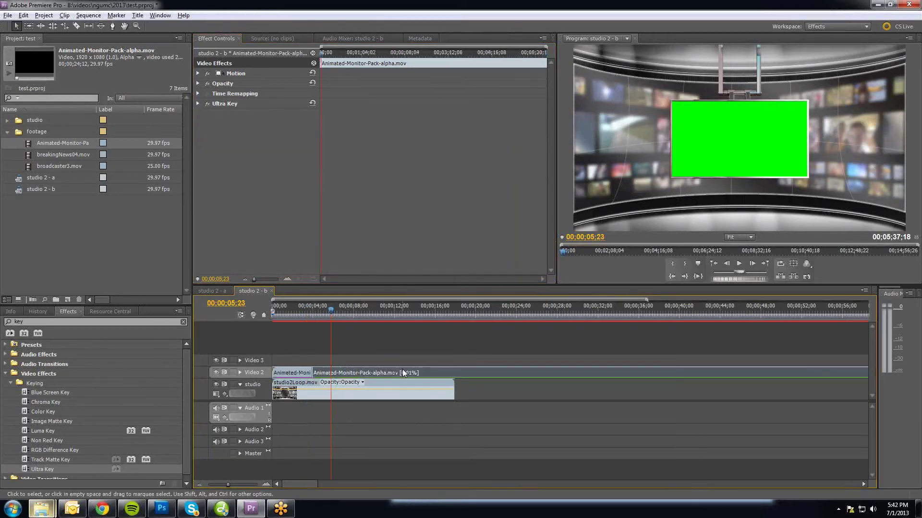
pyautogui.click(197, 104)
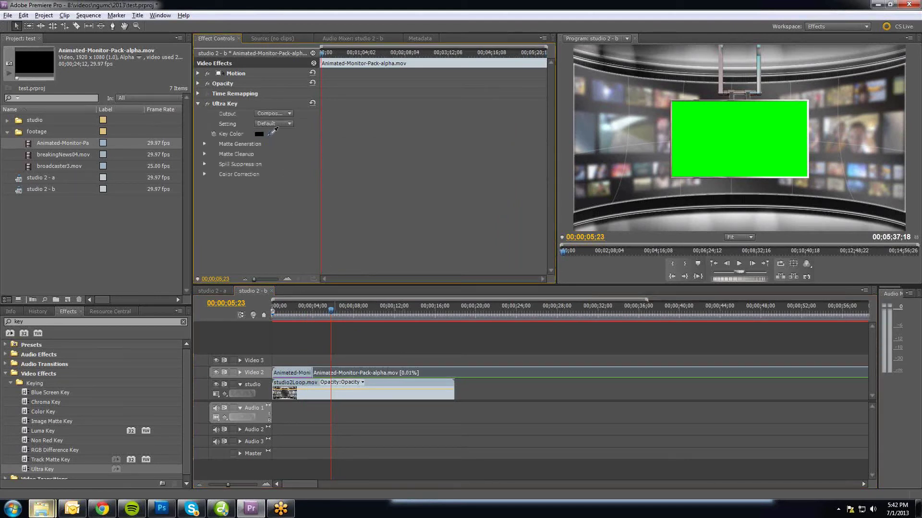
pyautogui.moveTo(269, 134); pyautogui.dragTo(294, 142)
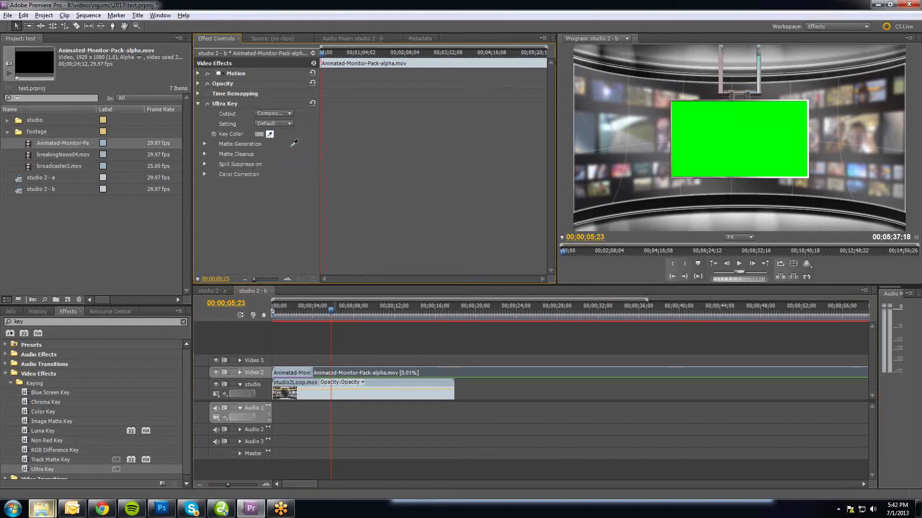
pyautogui.moveTo(725, 139); pyautogui.dragTo(724, 139)
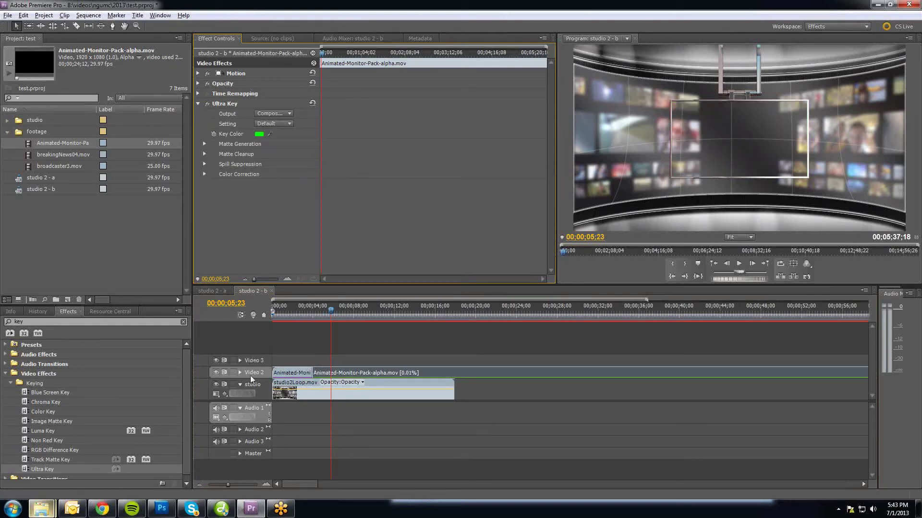
# Move both monitor segments up to the Video 3 track and rename that track "animated monitor"
pyautogui.moveTo(292, 358); pyautogui.dragTo(324, 376)
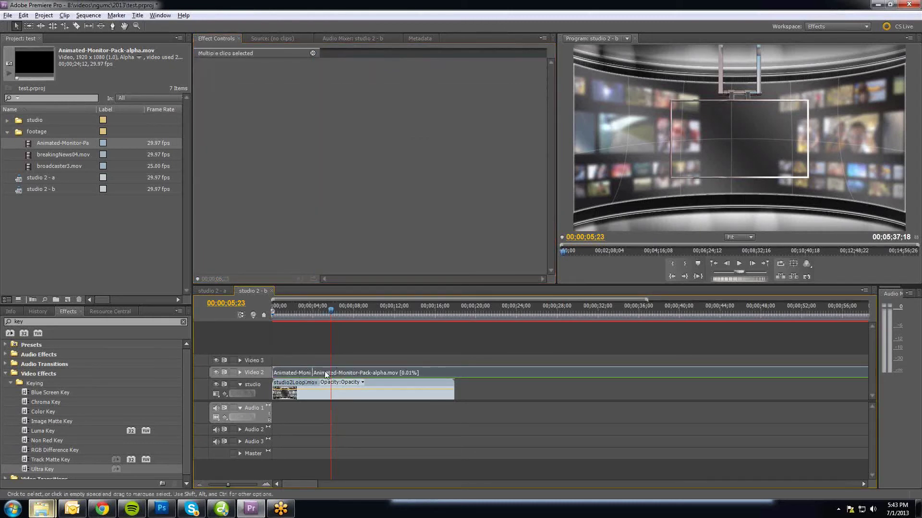
pyautogui.moveTo(291, 375); pyautogui.dragTo(292, 364)
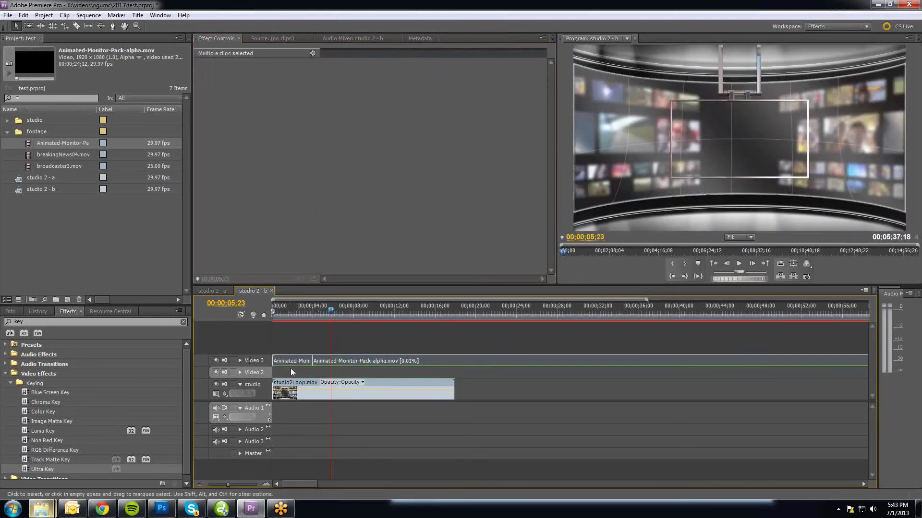
pyautogui.rightClick(254, 361)
pyautogui.click(265, 364)
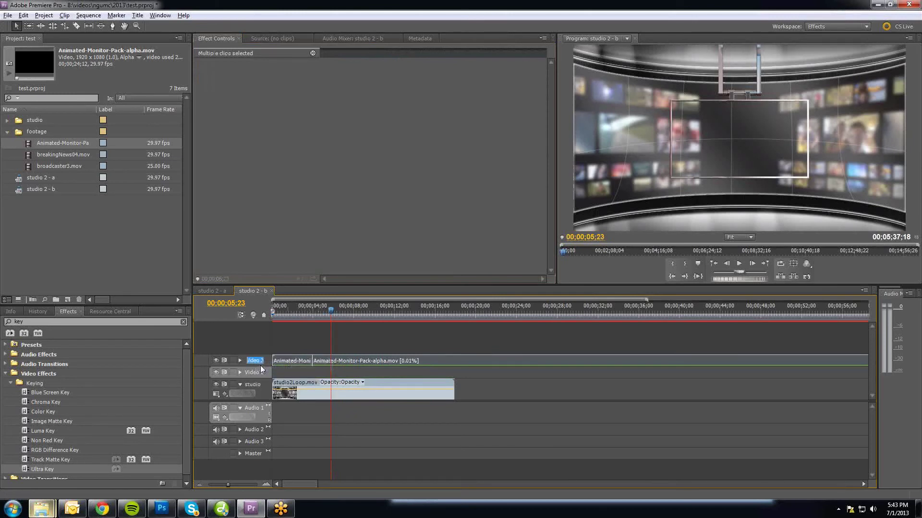
pyautogui.write('Animate')
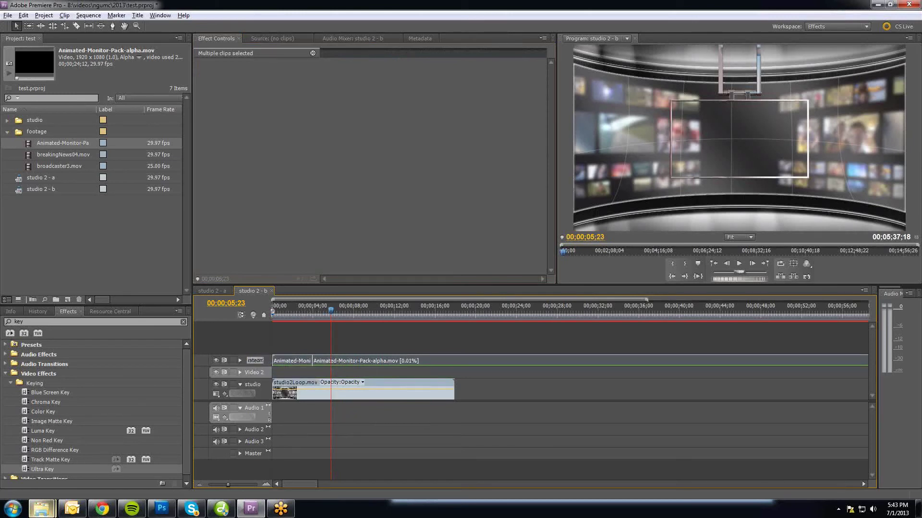
pyautogui.write('d monitor')
pyautogui.press('Return')
# Place breakingNews04.mov on Video 2 beneath the monitor segments, starting at the beginning of the sequence
pyautogui.click(302, 311)
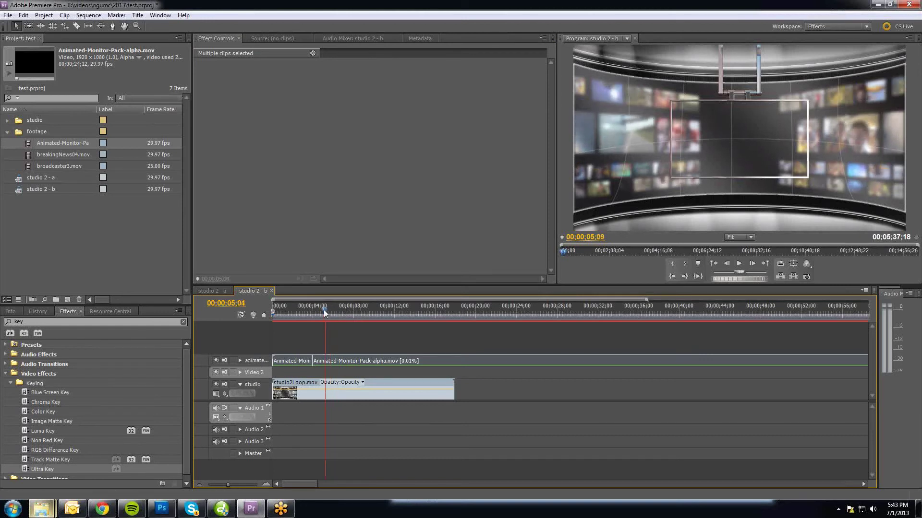
pyautogui.moveTo(301, 311); pyautogui.dragTo(317, 311)
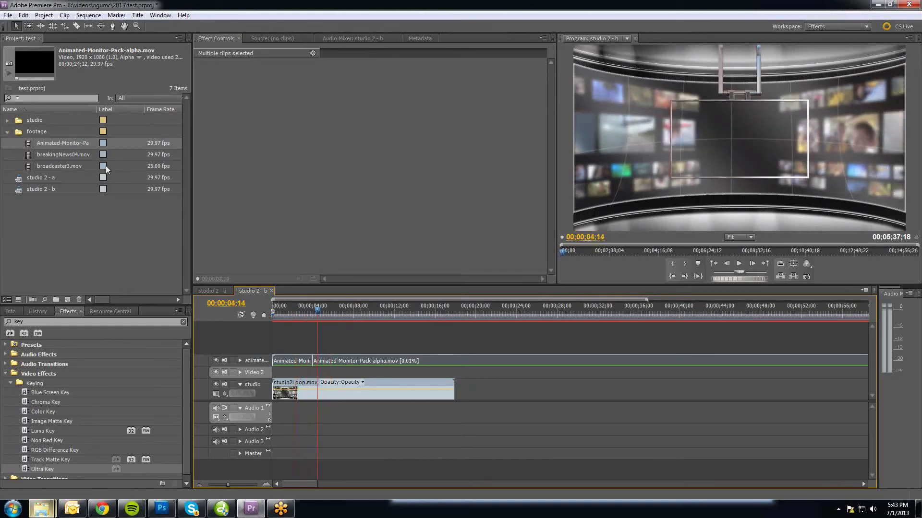
pyautogui.click(36, 157)
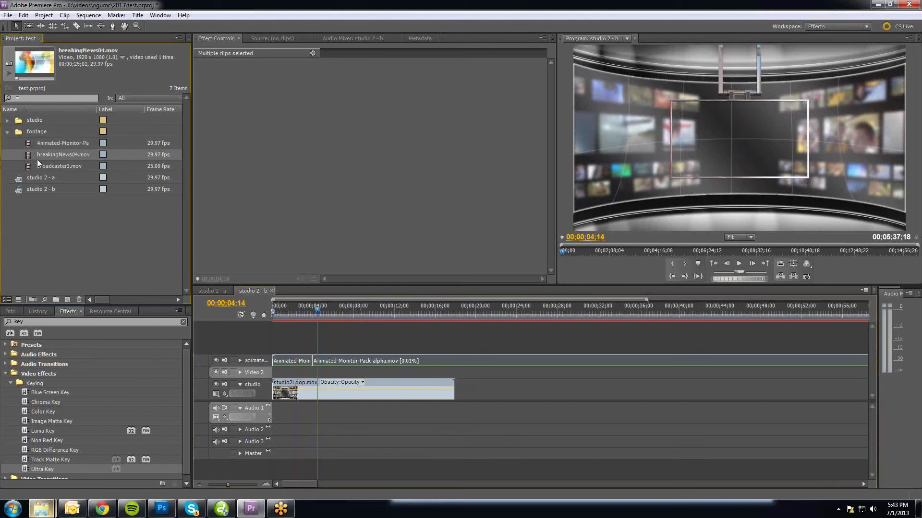
pyautogui.moveTo(37, 159); pyautogui.dragTo(265, 373)
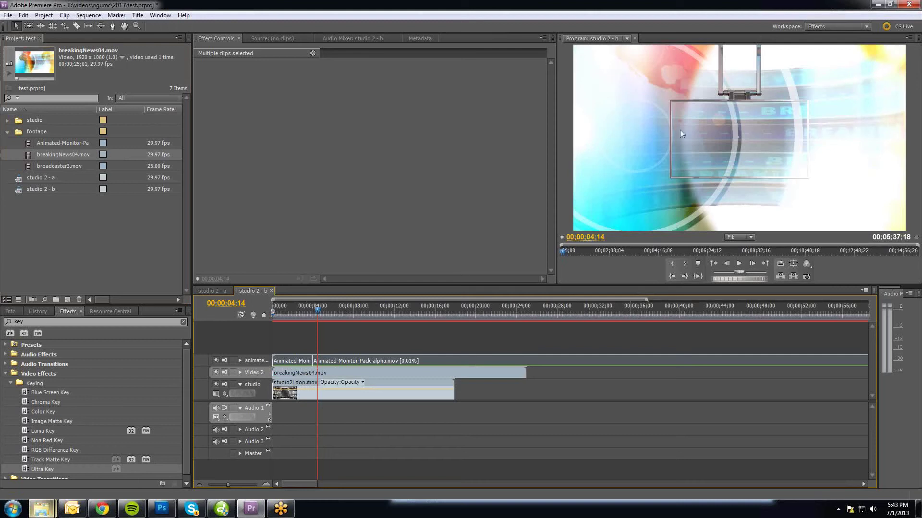
# Fit breakingNews04.mov inside the monitor frame by setting its scale to 41 and its vertical position to 543
pyautogui.click(339, 375)
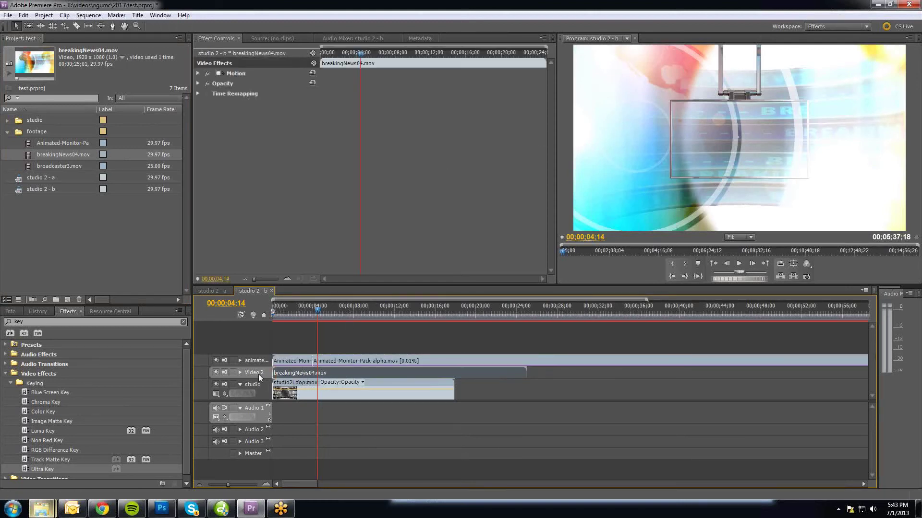
pyautogui.click(199, 73)
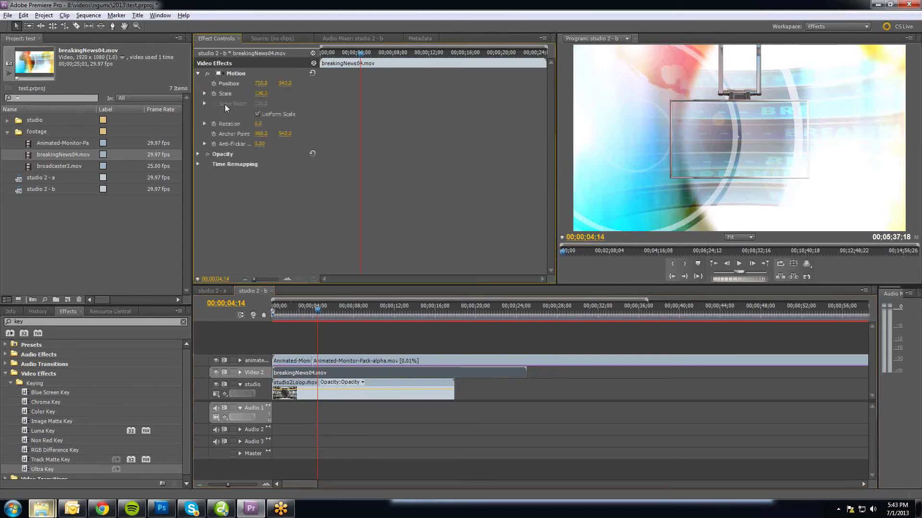
pyautogui.moveTo(259, 93)
pyautogui.mouseDown()
pyautogui.moveTo(244, 93)
pyautogui.moveTo(268, 94)
pyautogui.mouseUp()
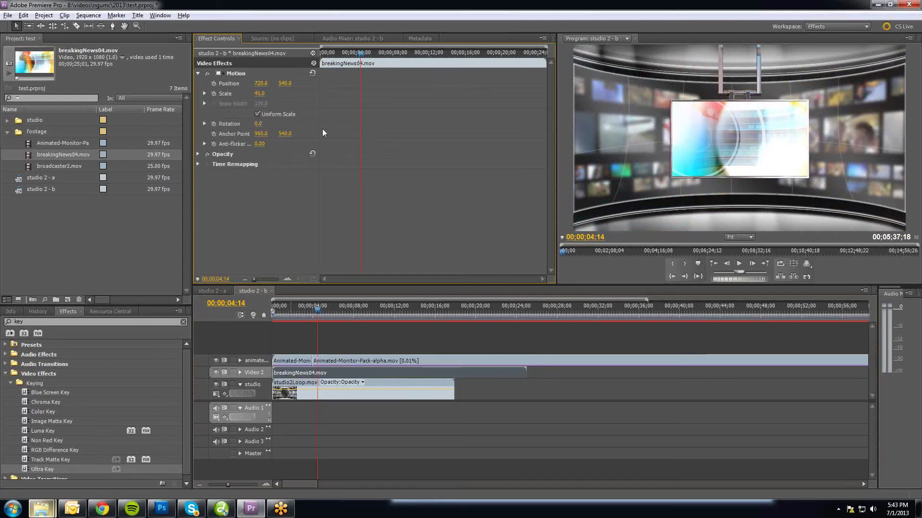
pyautogui.moveTo(285, 83); pyautogui.dragTo(286, 83)
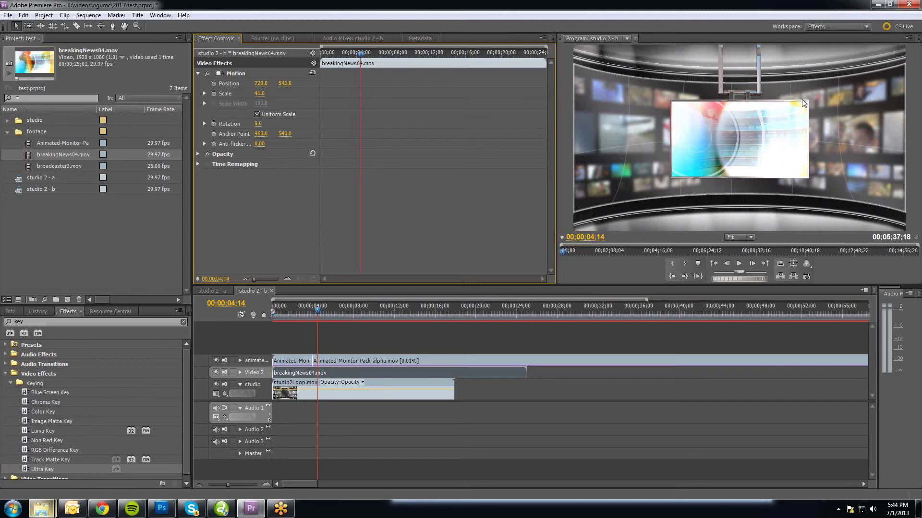
# Move breakingNews04.mov on Video 2 to start at 00;00;02;28 and review it up to 00;00;05;28
pyautogui.moveTo(319, 313)
pyautogui.mouseDown()
pyautogui.moveTo(286, 312)
pyautogui.moveTo(301, 311)
pyautogui.mouseUp()
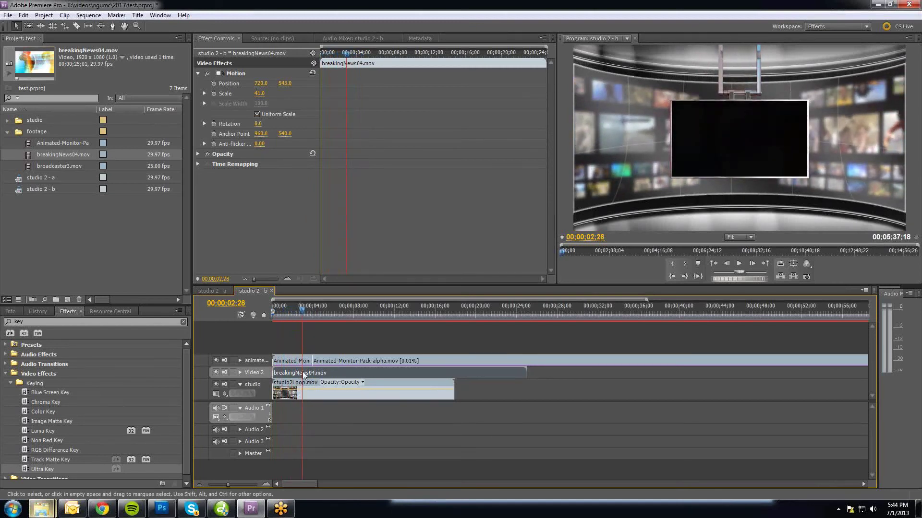
pyautogui.moveTo(305, 373); pyautogui.dragTo(335, 376)
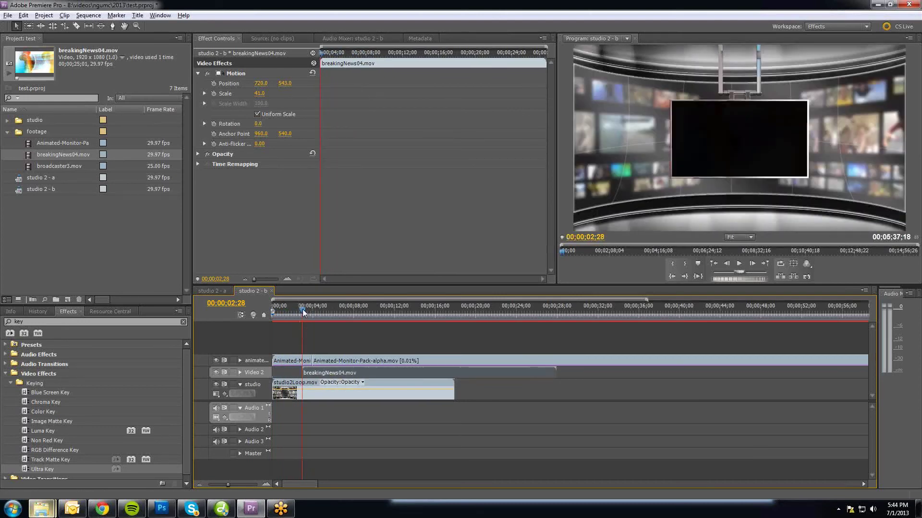
pyautogui.moveTo(304, 312); pyautogui.dragTo(333, 325)
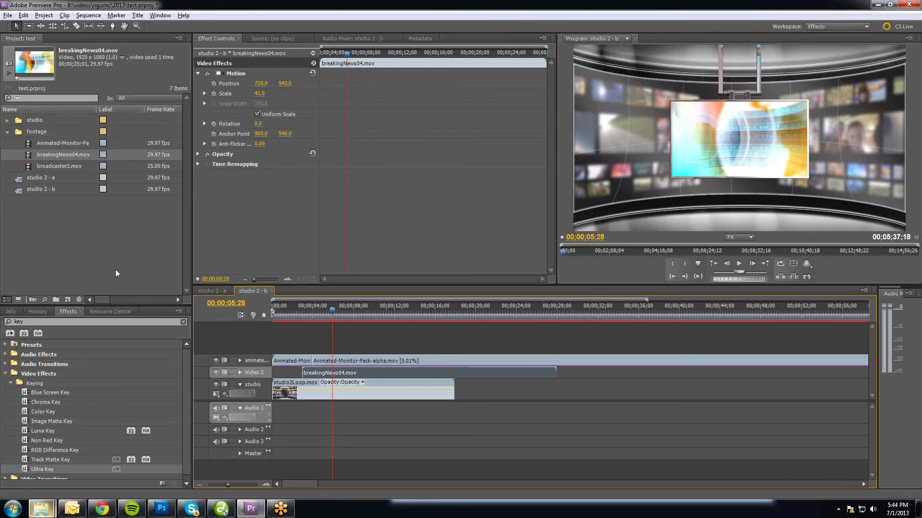
# Create a new sequence named "broll" with the HDV 1080p30 preset, outside the footage bin
pyautogui.click(27, 211)
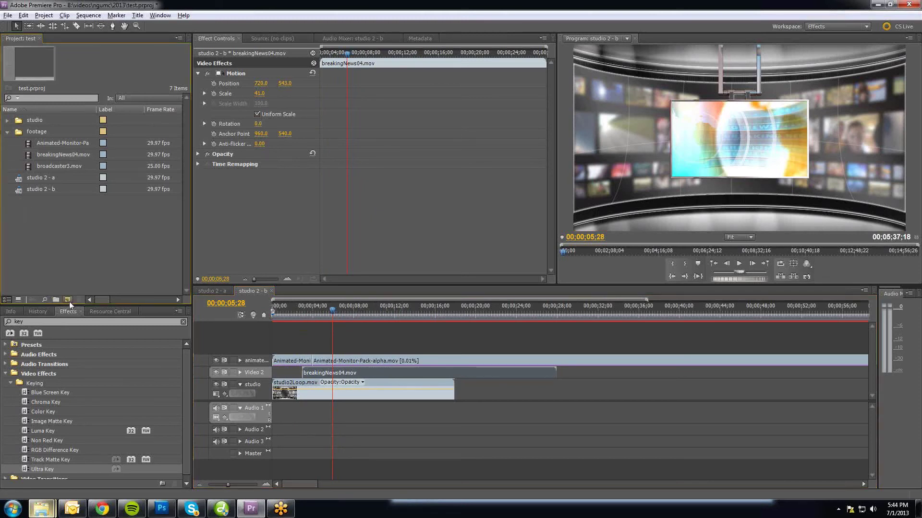
pyautogui.click(67, 300)
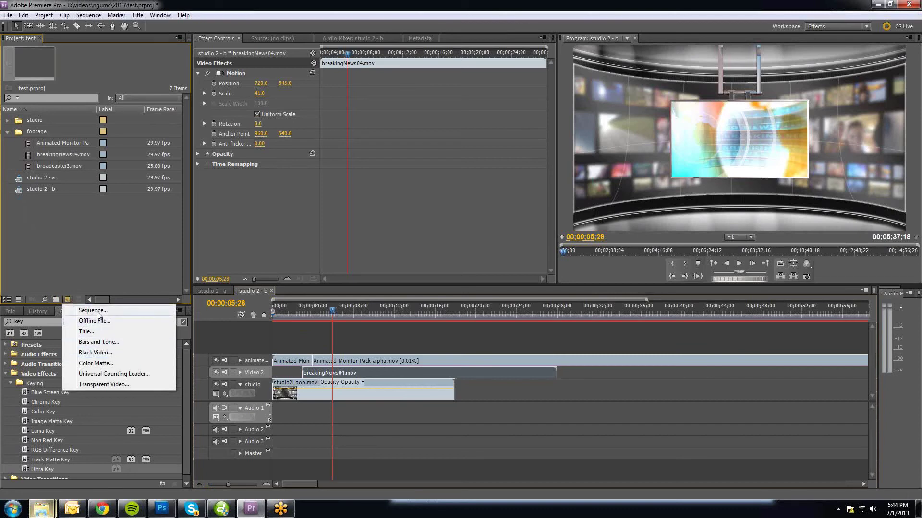
pyautogui.click(96, 311)
pyautogui.write('b')
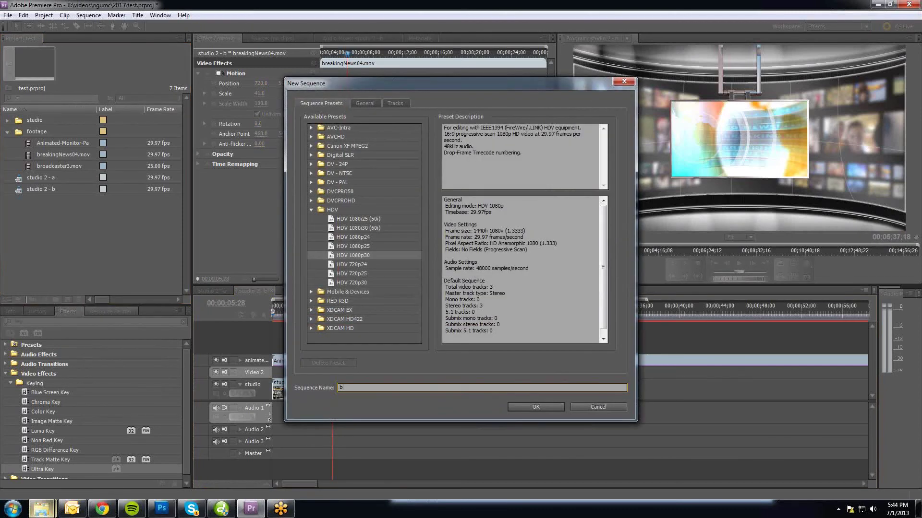
pyautogui.write('roll')
pyautogui.press('Return')
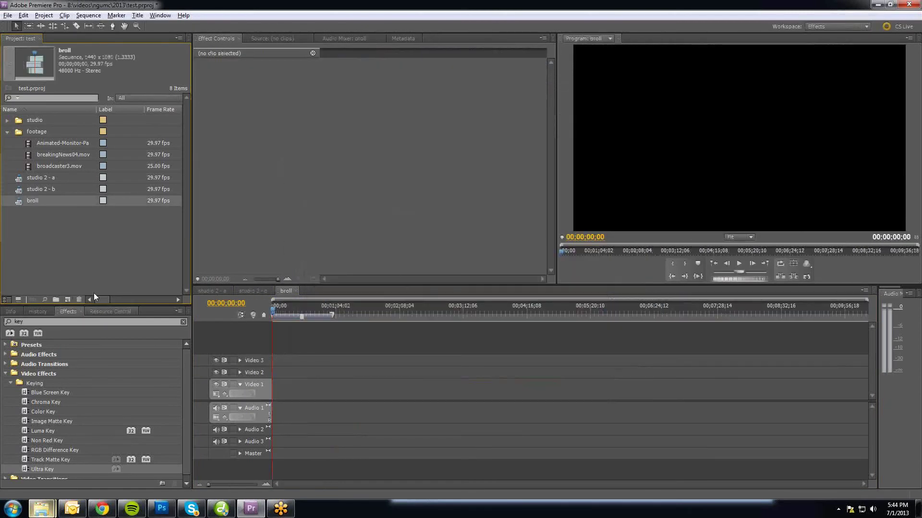
# Cut the monitor segments and breakingNews04.mov from "studio 2 - b", paste them into "broll", and review the result at 00;00;16;13
pyautogui.click(261, 289)
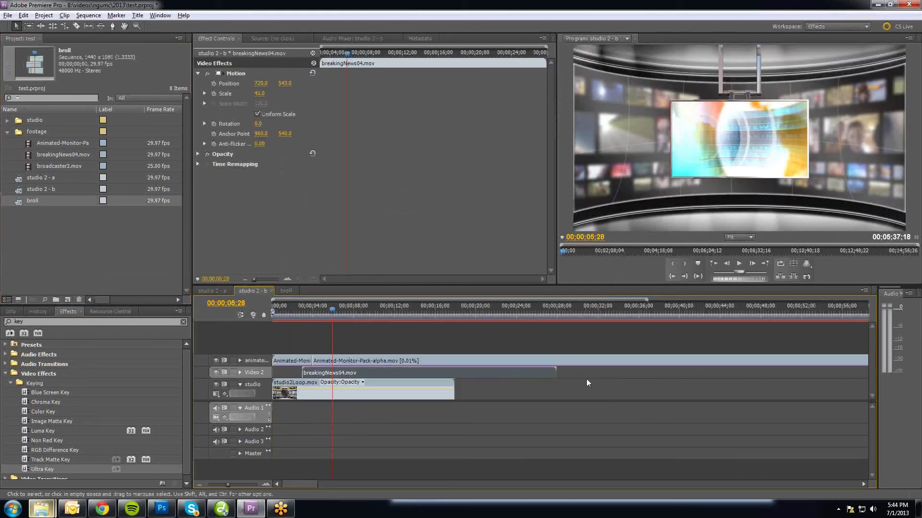
pyautogui.moveTo(582, 373); pyautogui.dragTo(295, 359)
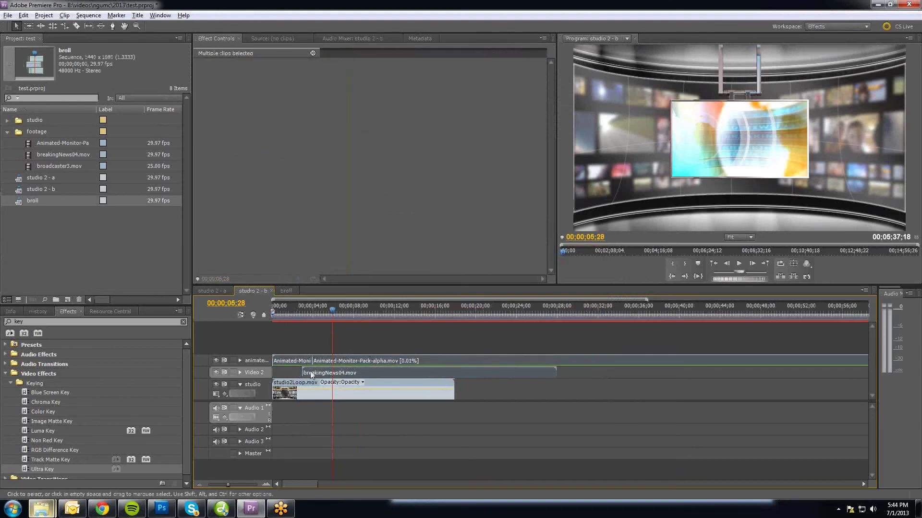
pyautogui.click(23, 15)
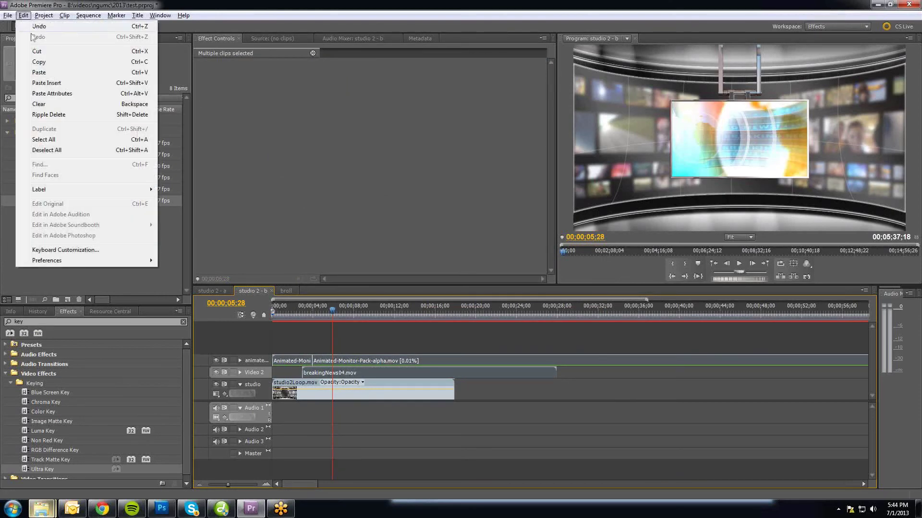
pyautogui.click(38, 52)
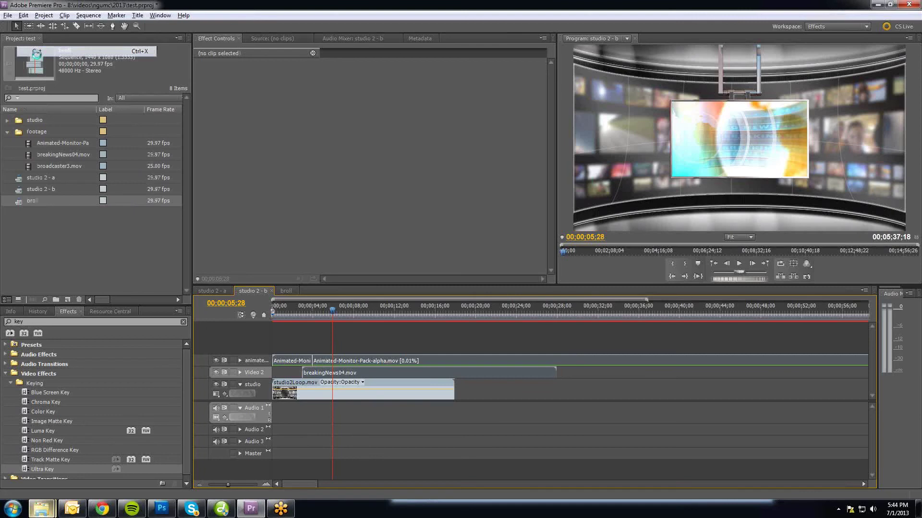
pyautogui.click(286, 291)
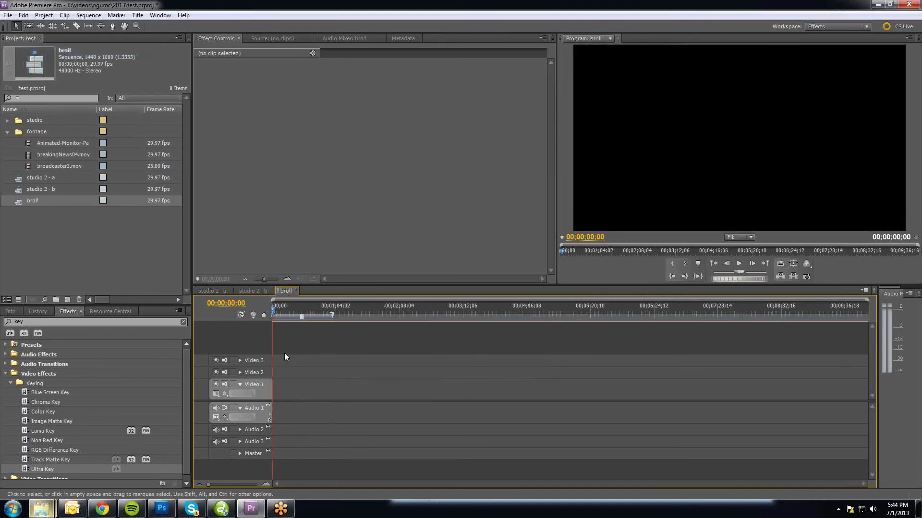
pyautogui.click(25, 15)
pyautogui.click(41, 68)
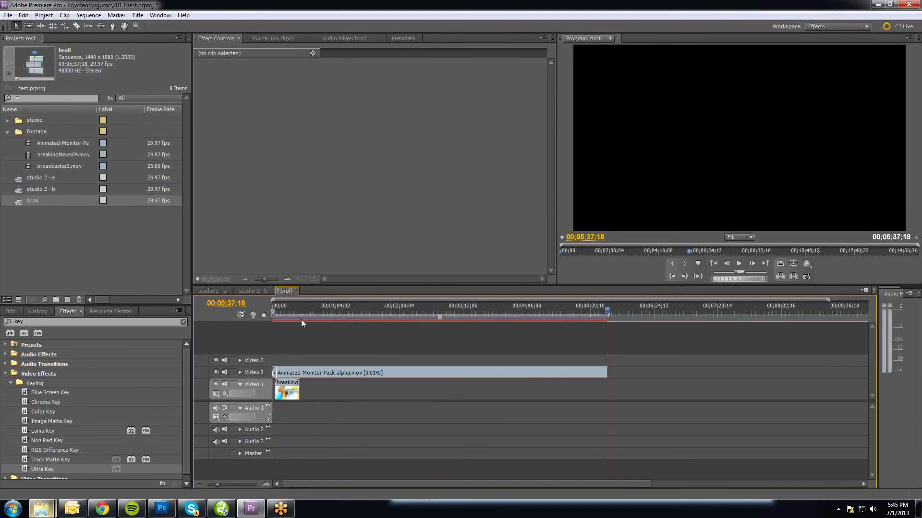
pyautogui.moveTo(332, 313); pyautogui.dragTo(289, 322)
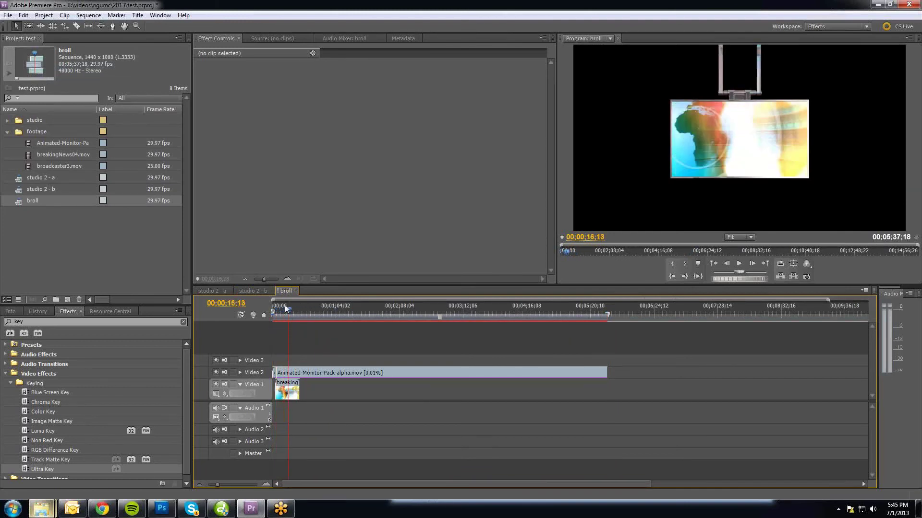
# Place the "broll" sequence above the studio background at the start of "studio 2 - b" and review it back to 00;00;04;13
pyautogui.click(254, 291)
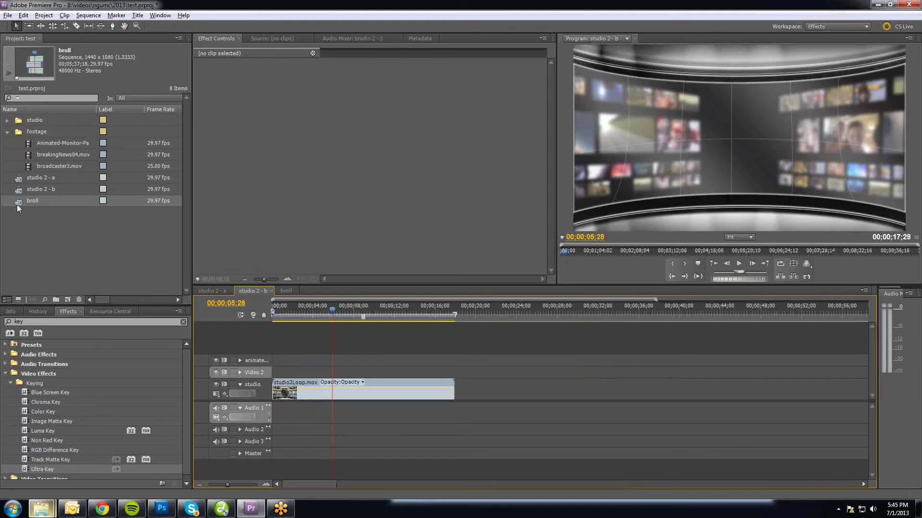
pyautogui.moveTo(18, 204); pyautogui.dragTo(278, 361)
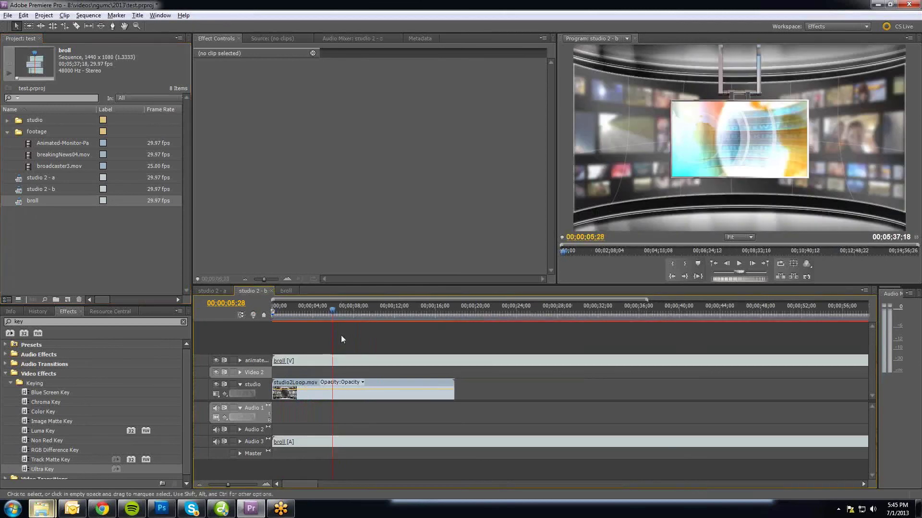
pyautogui.moveTo(329, 312)
pyautogui.mouseDown()
pyautogui.moveTo(356, 313)
pyautogui.moveTo(280, 319)
pyautogui.moveTo(427, 323)
pyautogui.moveTo(284, 323)
pyautogui.moveTo(376, 321)
pyautogui.moveTo(304, 315)
pyautogui.moveTo(317, 321)
pyautogui.mouseUp()
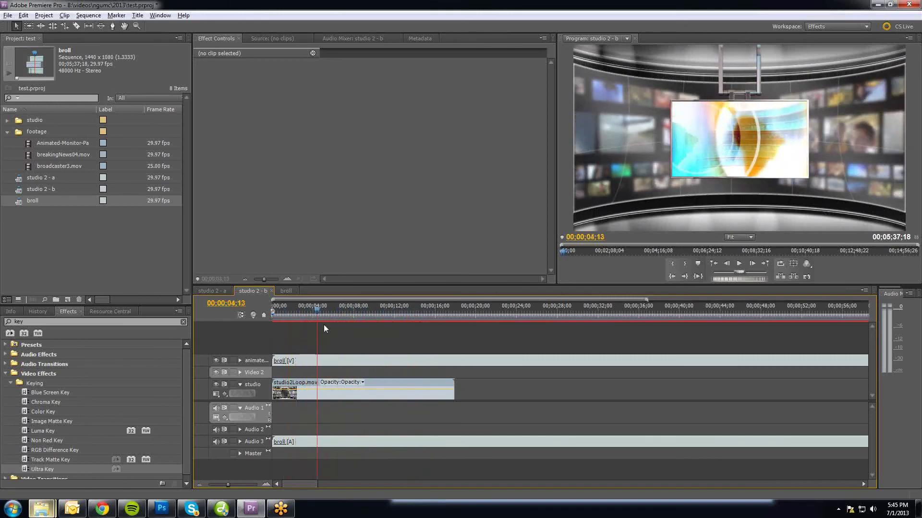
# Set the nested broll clip's scale to 106 and its position to 470, 437, using the frame at 00;00;05;28 for reference
pyautogui.click(359, 363)
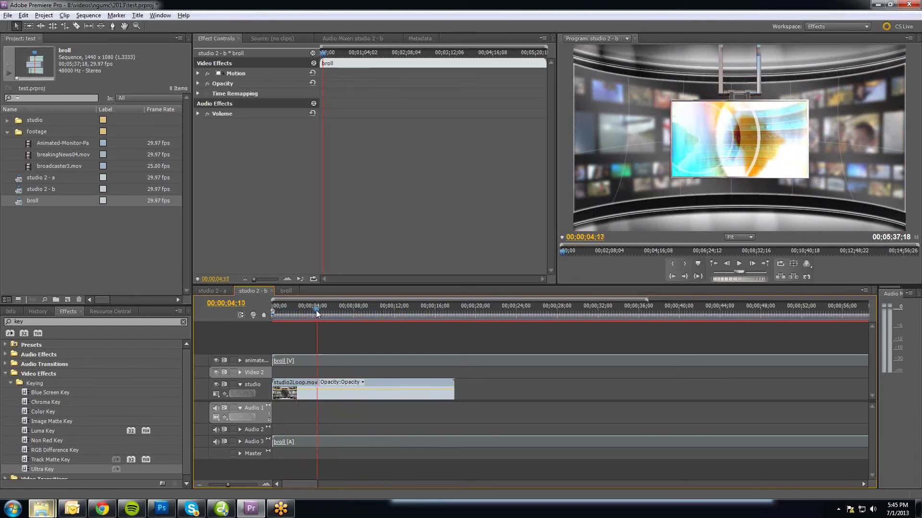
pyautogui.moveTo(317, 312)
pyautogui.mouseDown()
pyautogui.moveTo(310, 313)
pyautogui.moveTo(332, 313)
pyautogui.mouseUp()
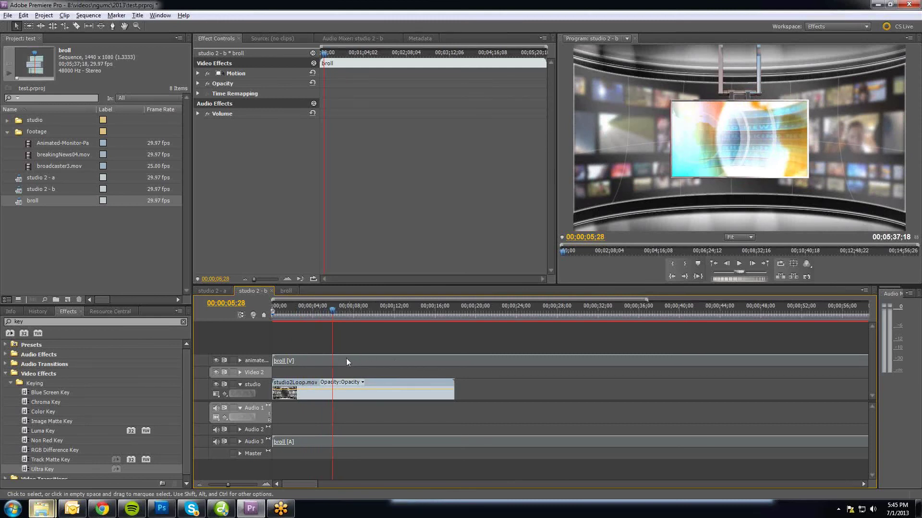
pyautogui.click(198, 74)
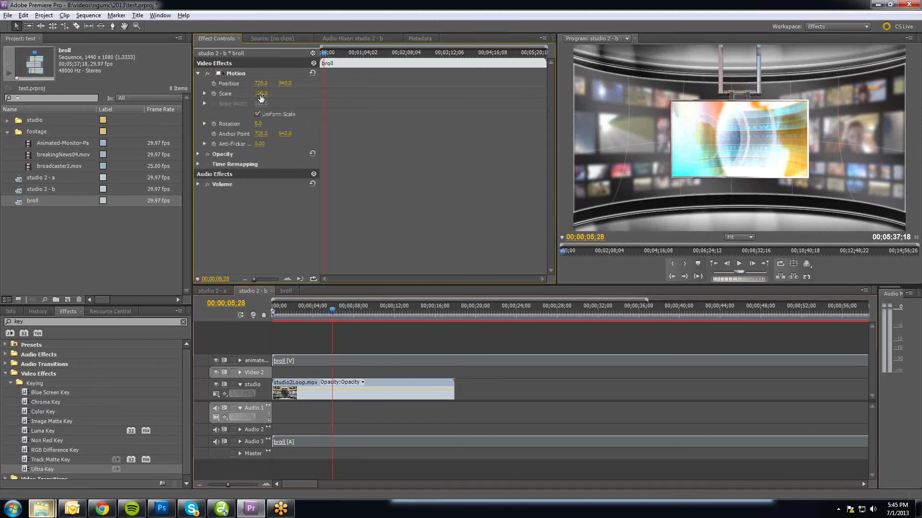
pyautogui.moveTo(261, 95); pyautogui.dragTo(145, 84)
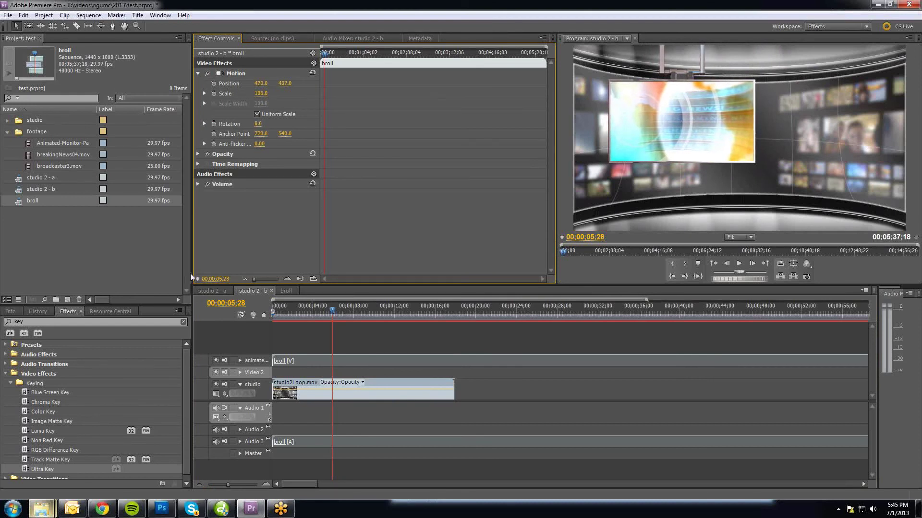
# Find the Basic 3D effect by searching for "3d" and apply it to the nested broll clip
pyautogui.click(5, 374)
pyautogui.moveTo(26, 322); pyautogui.dragTo(2, 323)
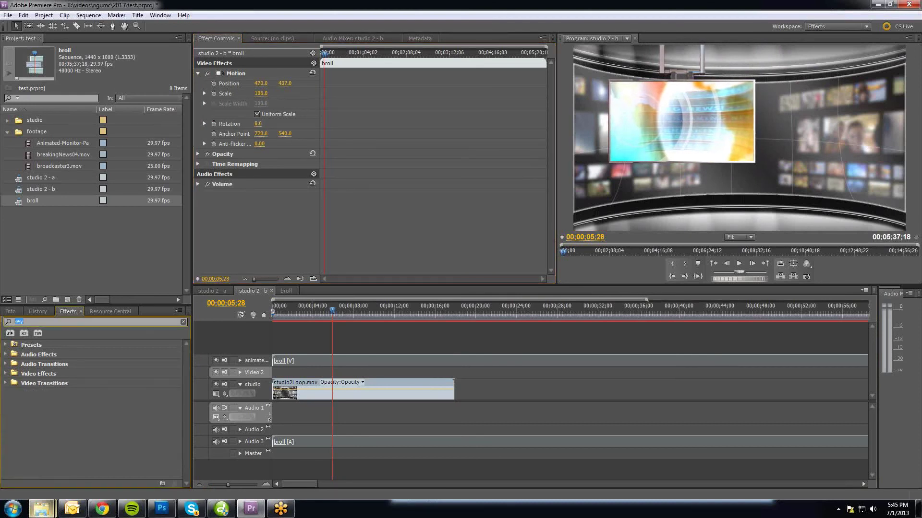
pyautogui.write('3d')
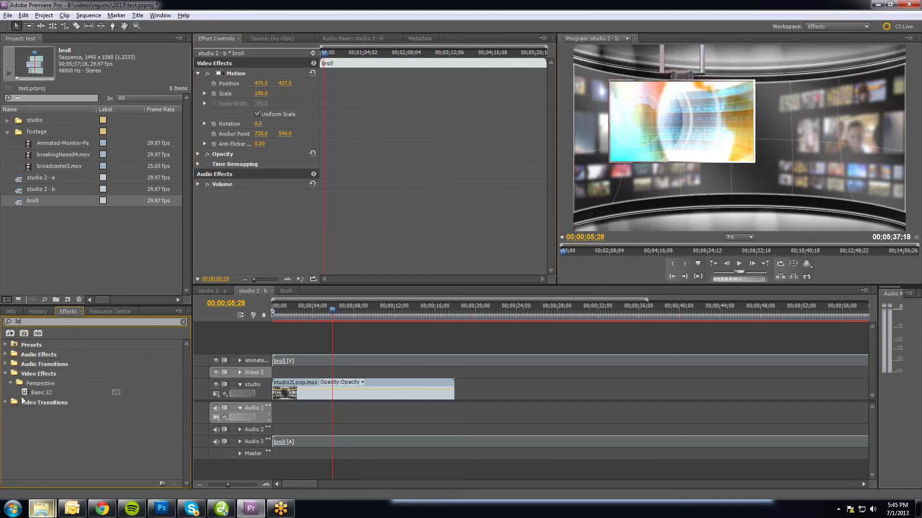
pyautogui.moveTo(25, 393); pyautogui.dragTo(358, 363)
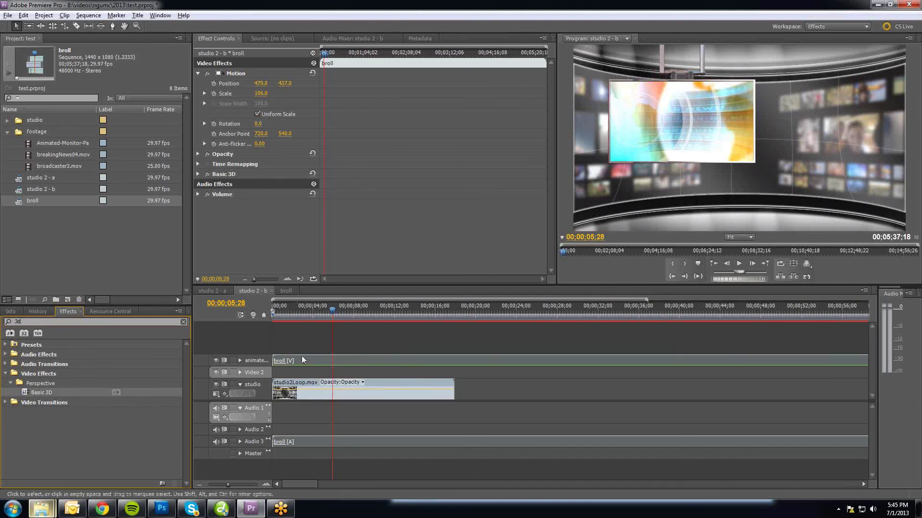
# Set the broll clip's Basic 3D swivel to -13° and shift its position to 443, 422
pyautogui.click(197, 174)
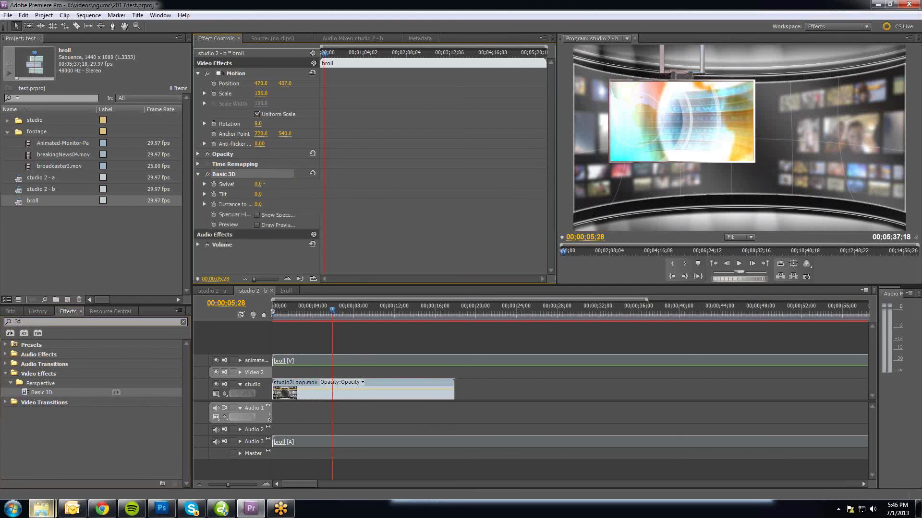
pyautogui.moveTo(258, 184); pyautogui.dragTo(248, 184)
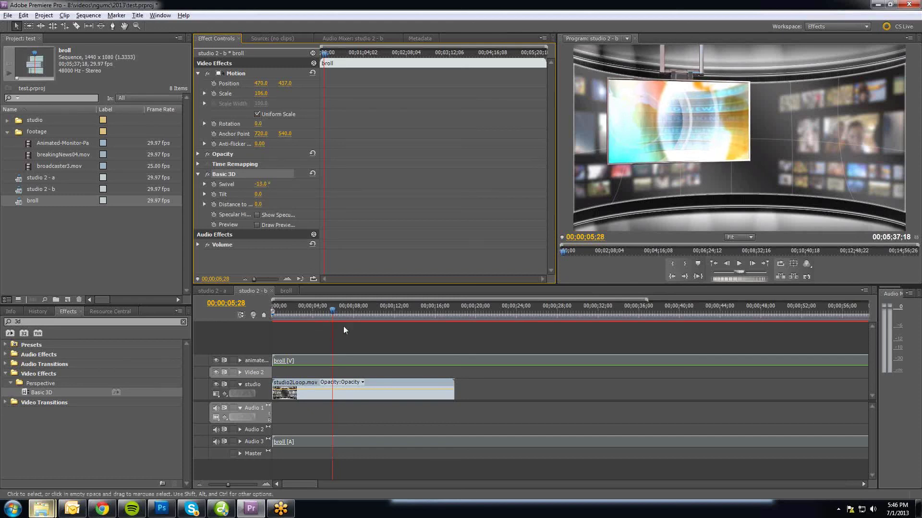
pyautogui.moveTo(330, 310)
pyautogui.mouseDown()
pyautogui.moveTo(287, 315)
pyautogui.moveTo(318, 315)
pyautogui.mouseUp()
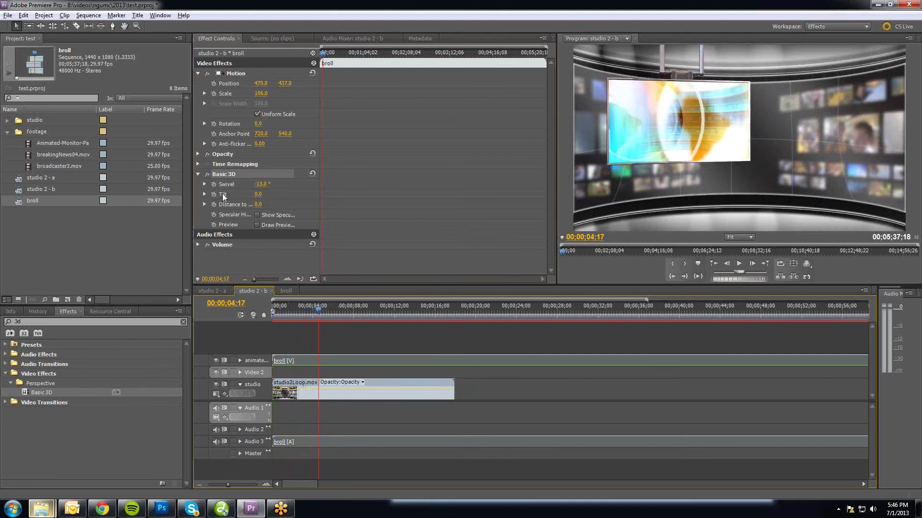
pyautogui.moveTo(272, 85); pyautogui.dragTo(276, 84)
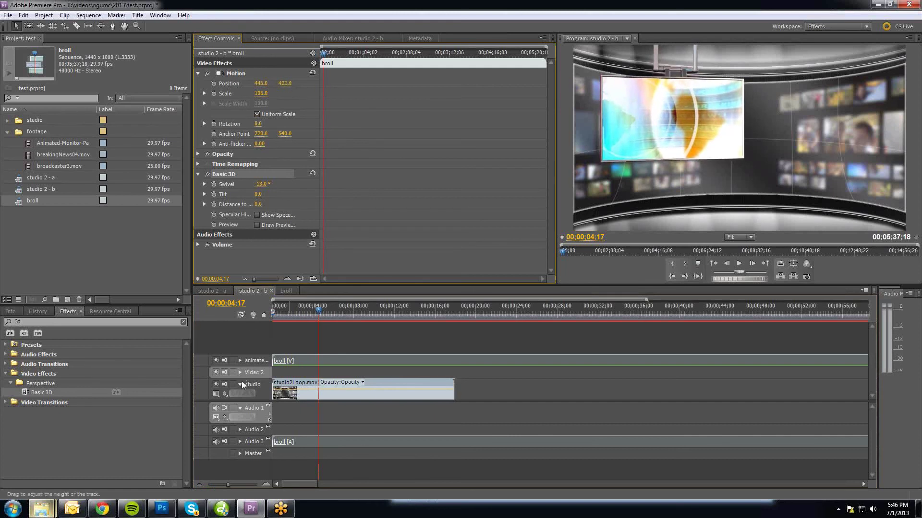
# Move the broll clip's video down to Video 2 and rename the emptied track above it "talent"
pyautogui.click(240, 384)
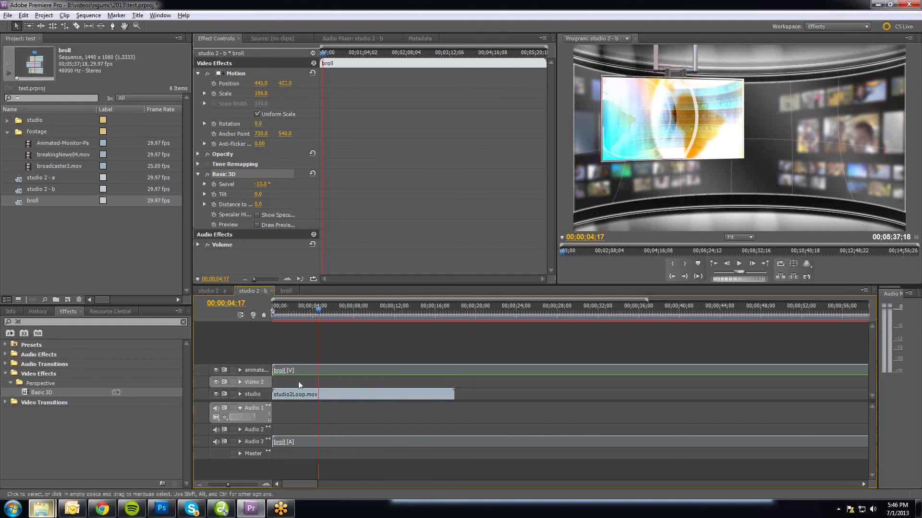
pyautogui.moveTo(302, 385); pyautogui.dragTo(301, 386)
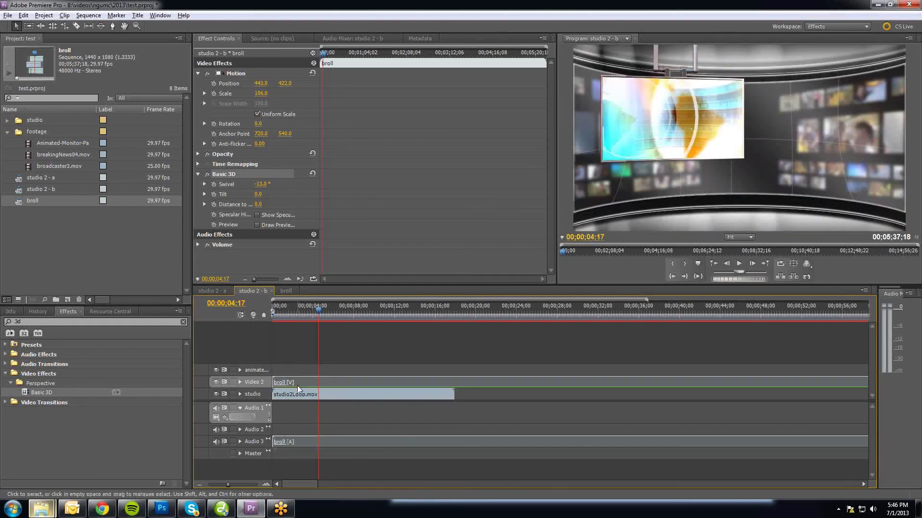
pyautogui.rightClick(262, 372)
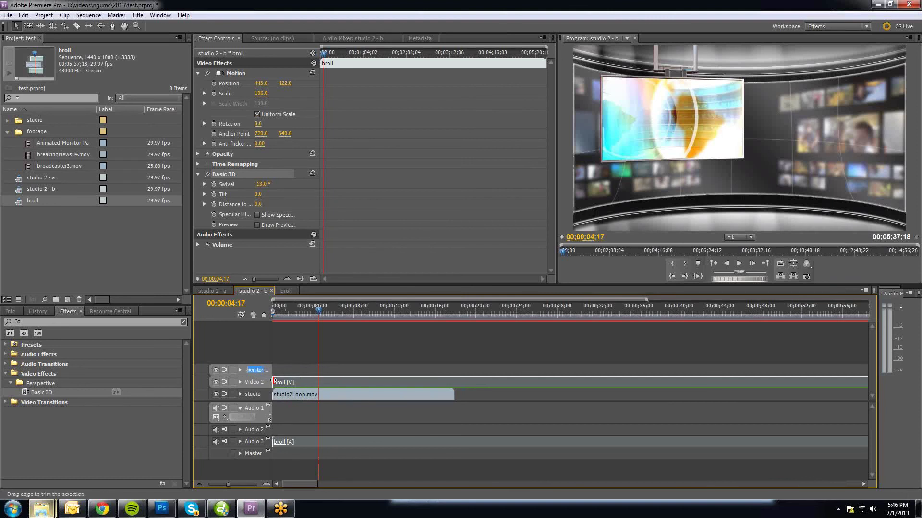
pyautogui.write('talent')
pyautogui.press('Return')
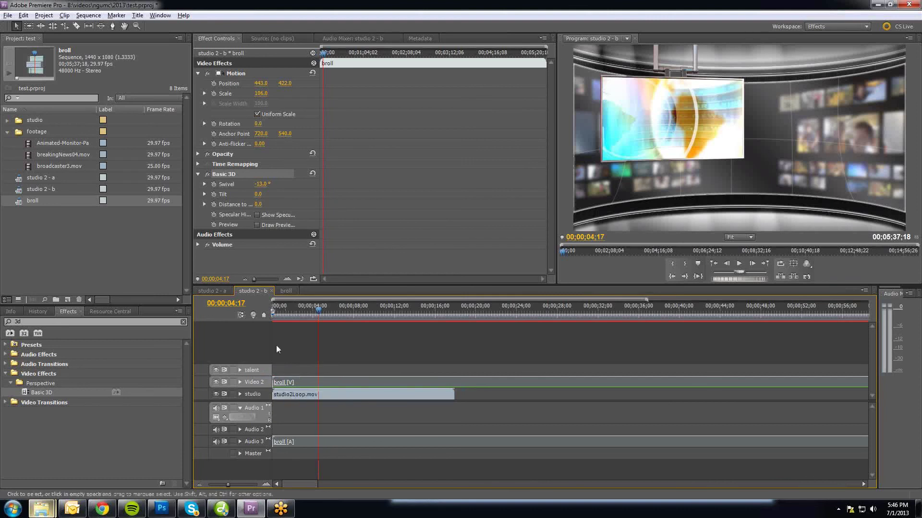
# Copy the keyed broadcaster3.mov clip from the talent track of "studio 2 - a"
pyautogui.click(211, 291)
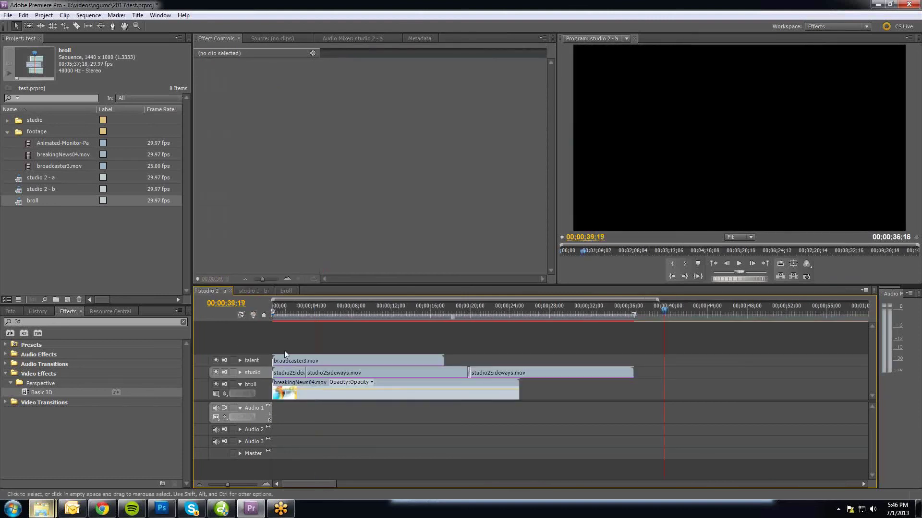
pyautogui.click(318, 308)
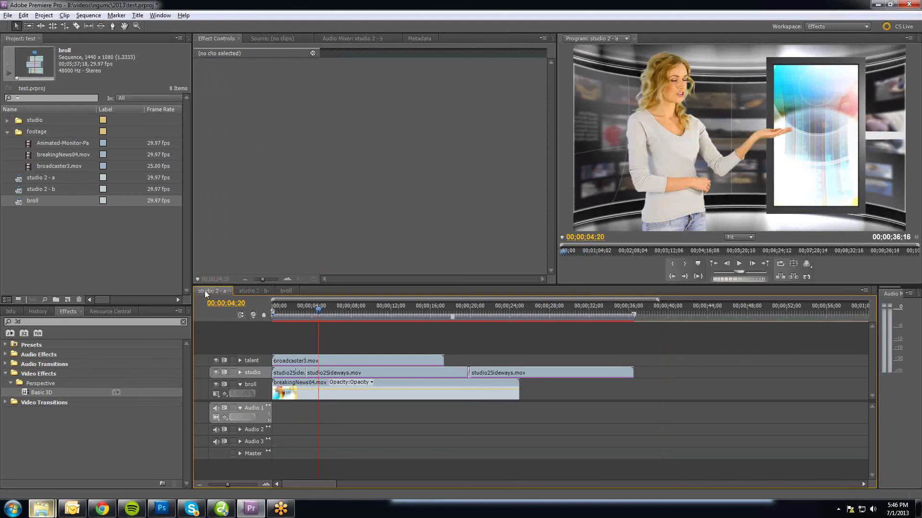
pyautogui.click(310, 362)
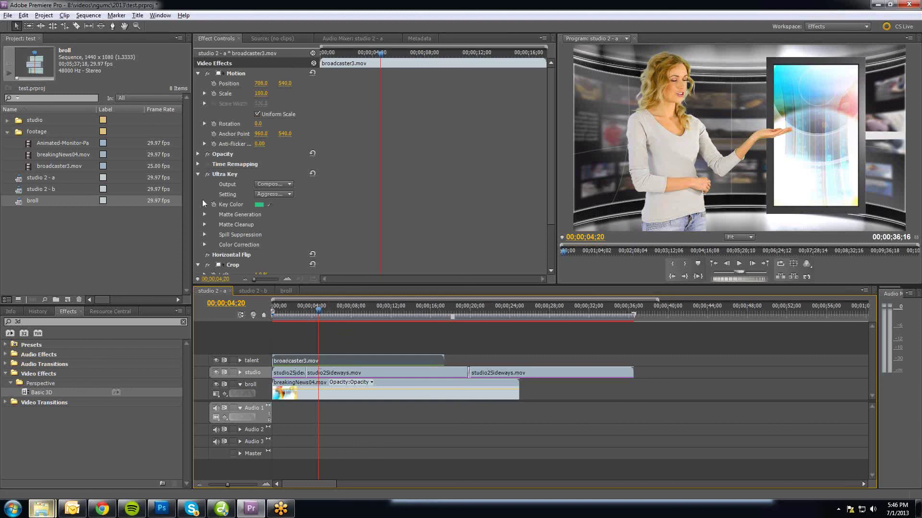
pyautogui.click(23, 15)
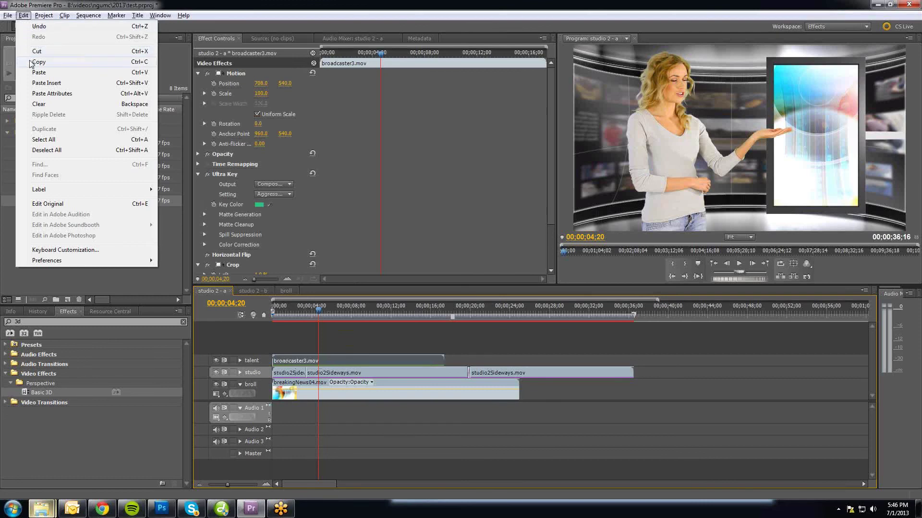
pyautogui.click(34, 62)
# Paste broadcaster3.mov onto the talent track at the start of "studio 2 - b" and review the composite at 00;00;05;01
pyautogui.click(263, 291)
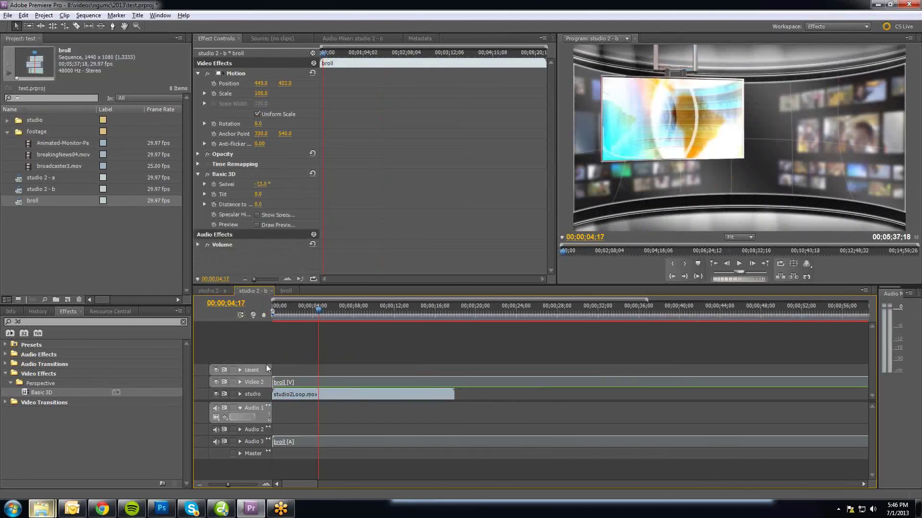
pyautogui.click(260, 371)
pyautogui.click(255, 384)
pyautogui.click(255, 370)
pyautogui.press('Home')
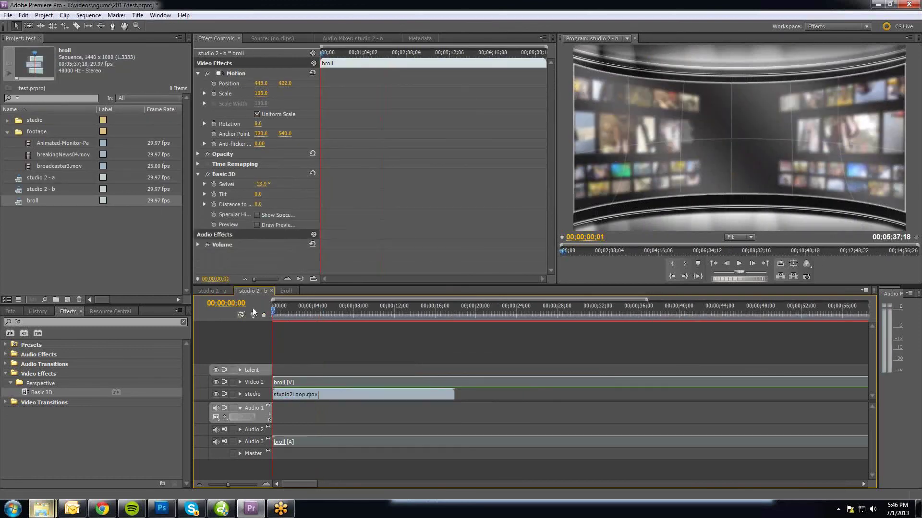
pyautogui.click(24, 15)
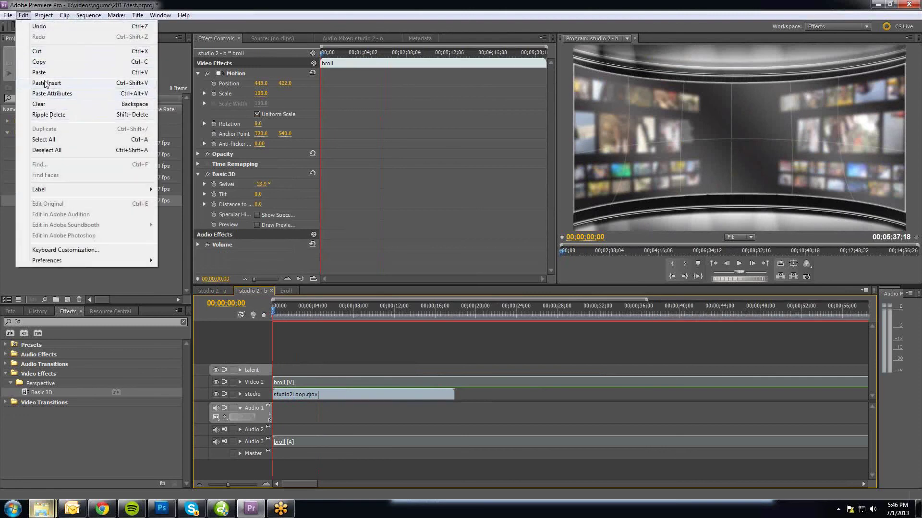
pyautogui.click(43, 72)
pyautogui.moveTo(338, 303); pyautogui.dragTo(324, 305)
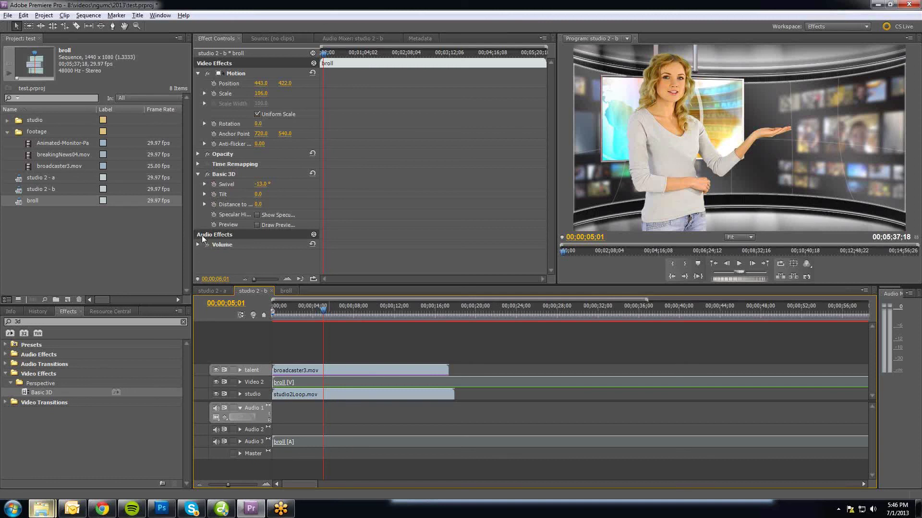
# Remove the Horizontal Flip effect from the broadcaster3.mov clip on the talent track
pyautogui.click(372, 372)
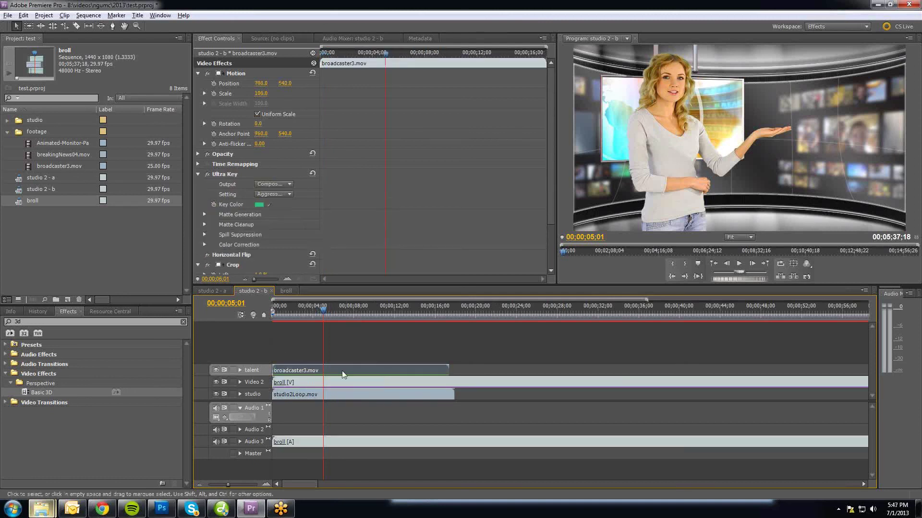
pyautogui.click(198, 173)
pyautogui.click(197, 194)
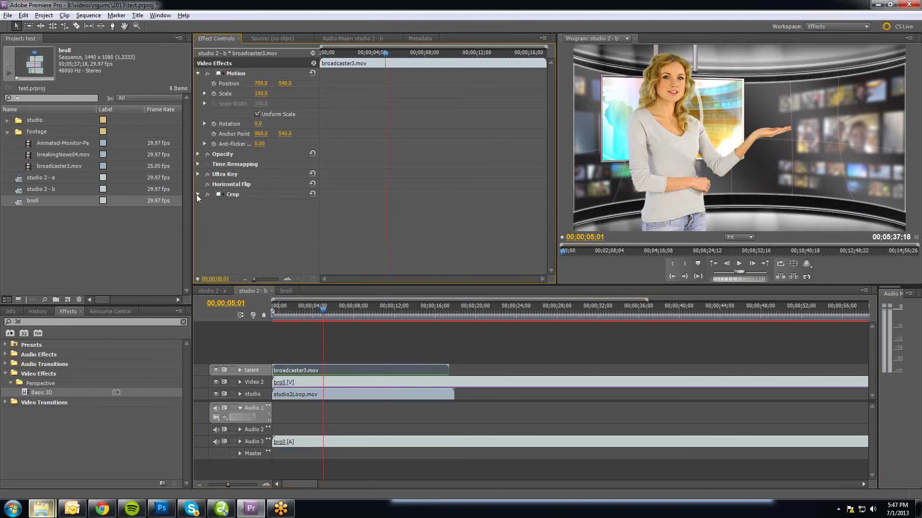
pyautogui.click(230, 187)
pyautogui.press('Delete')
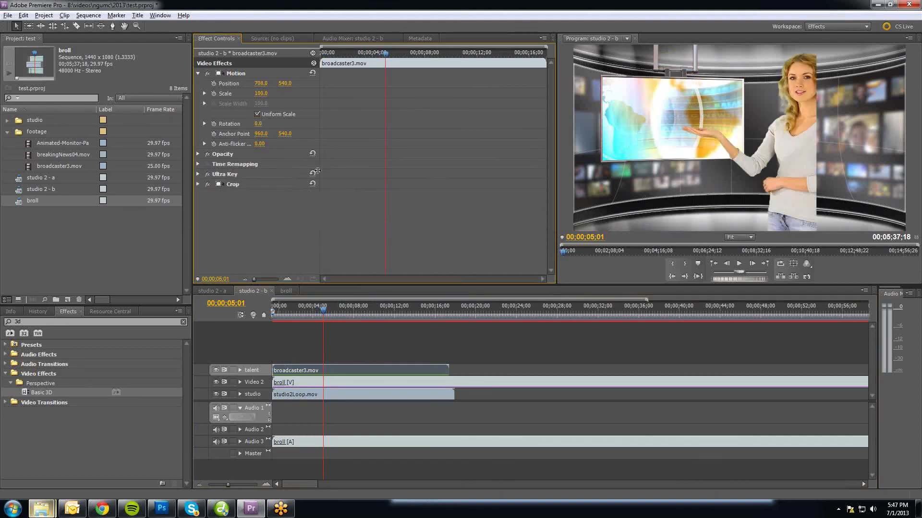
# Set the broadcaster3.mov clip's crop to 26% left and 5% right, and shift its horizontal position to 762
pyautogui.click(197, 184)
pyautogui.moveTo(261, 195); pyautogui.dragTo(251, 214)
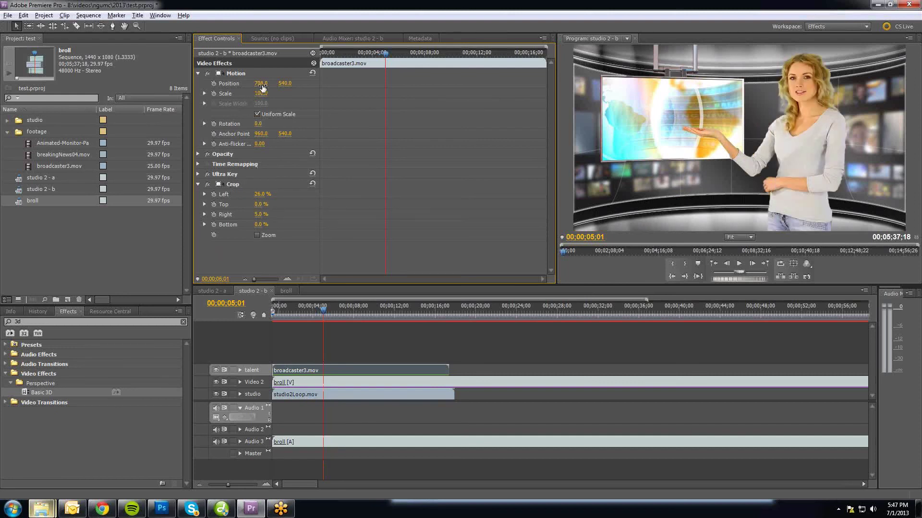
pyautogui.moveTo(261, 83)
pyautogui.mouseDown()
pyautogui.moveTo(273, 84)
pyautogui.moveTo(264, 84)
pyautogui.mouseUp()
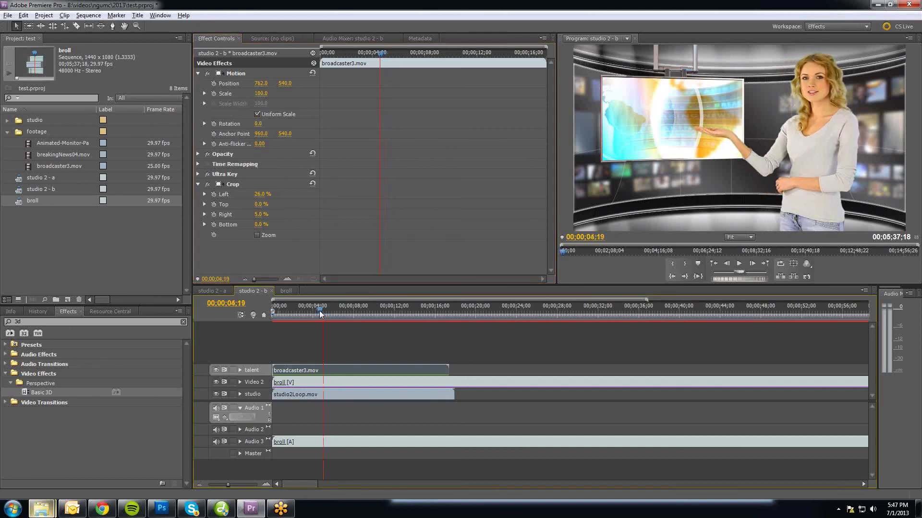
# Play the "studio 2 - b" composite from the start of the sequence to about 00;00;13;25
pyautogui.moveTo(320, 305); pyautogui.dragTo(265, 327)
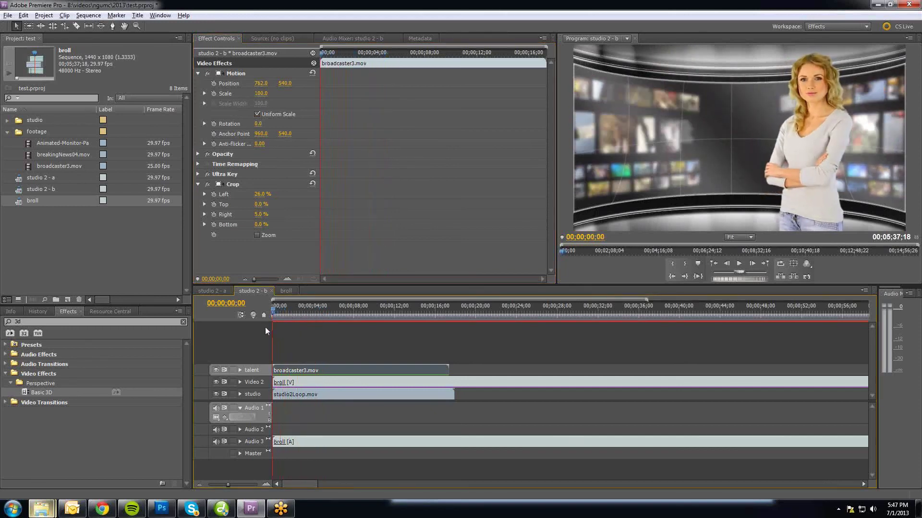
pyautogui.press('space')
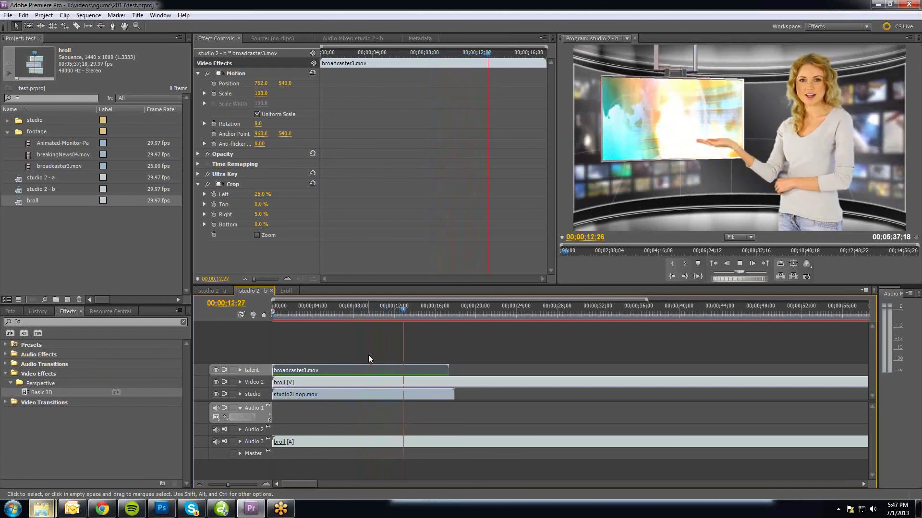
pyautogui.press('space')
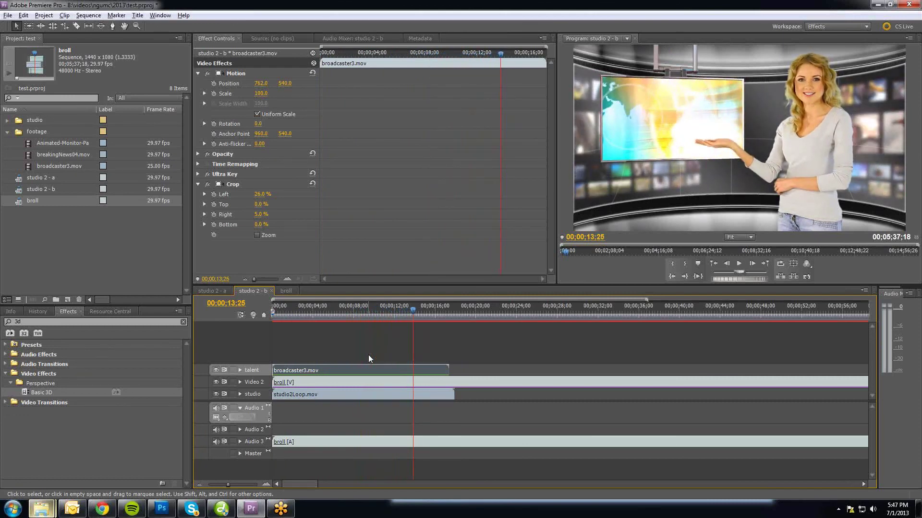